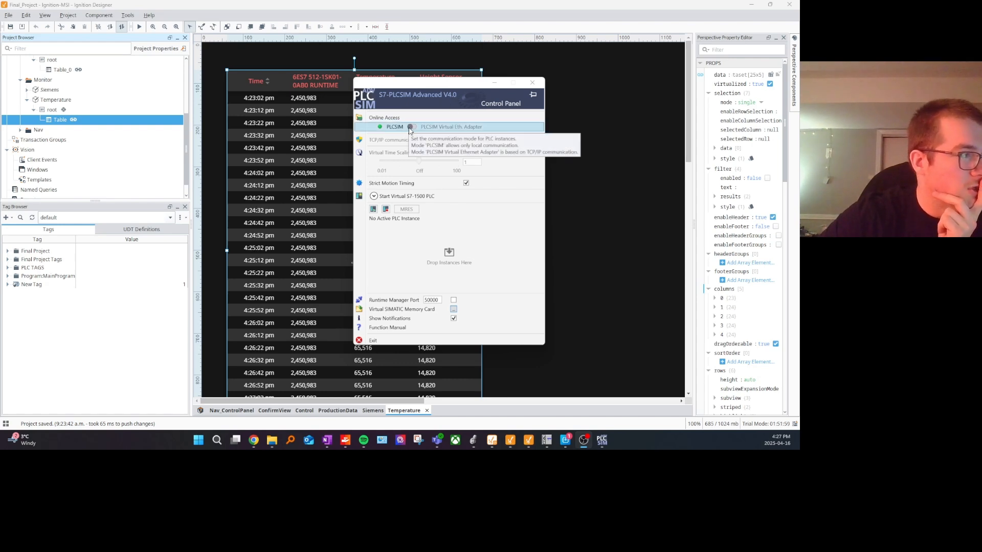
Step: Switch online access to the PLCSIM Virtual Eth. Adapter and show the start settings for a virtual S7-1500 PLC
{"action": "left_click", "coordinate": [409, 128]}
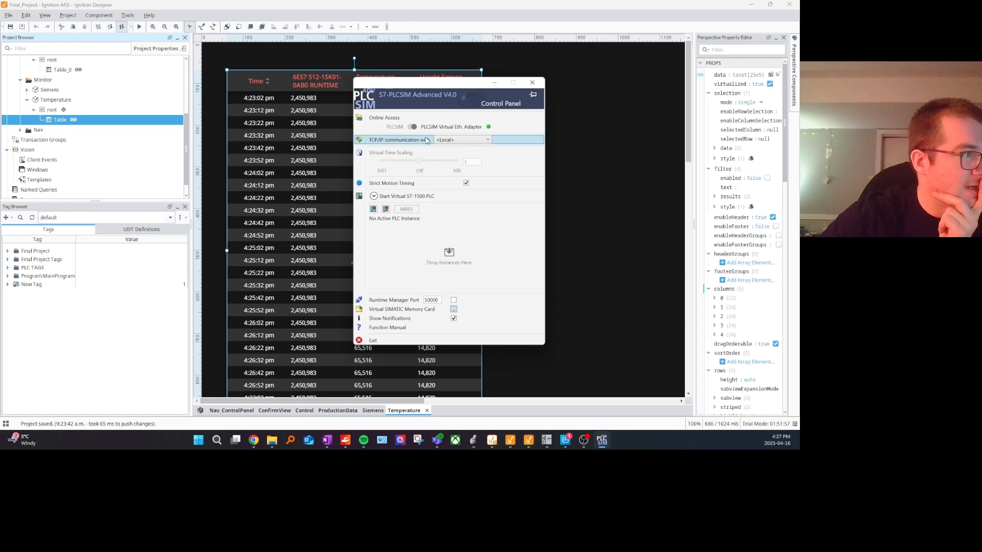
{"action": "left_click", "coordinate": [373, 196]}
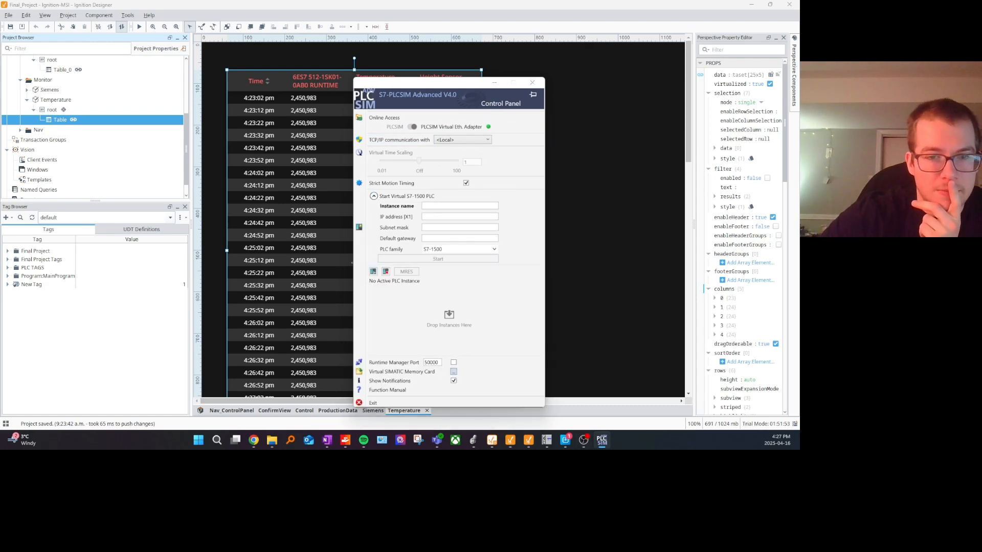
Step: Open the Final Project TIA Portal V17 project from the Final folder and move the PLCSIM control panel aside
{"action": "key", "text": "alt+Tab"}
{"action": "double_click", "coordinate": [229, 190]}
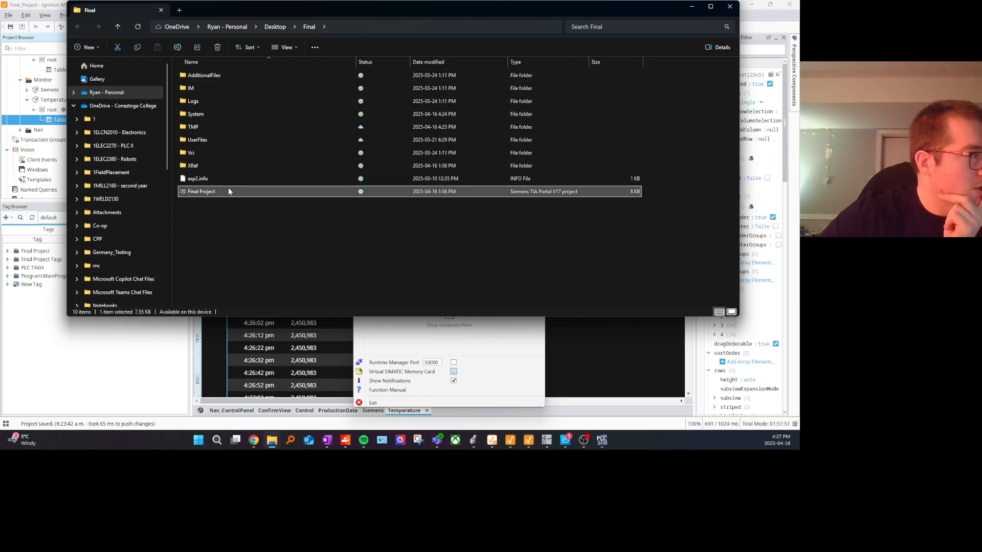
{"action": "left_click", "coordinate": [691, 6]}
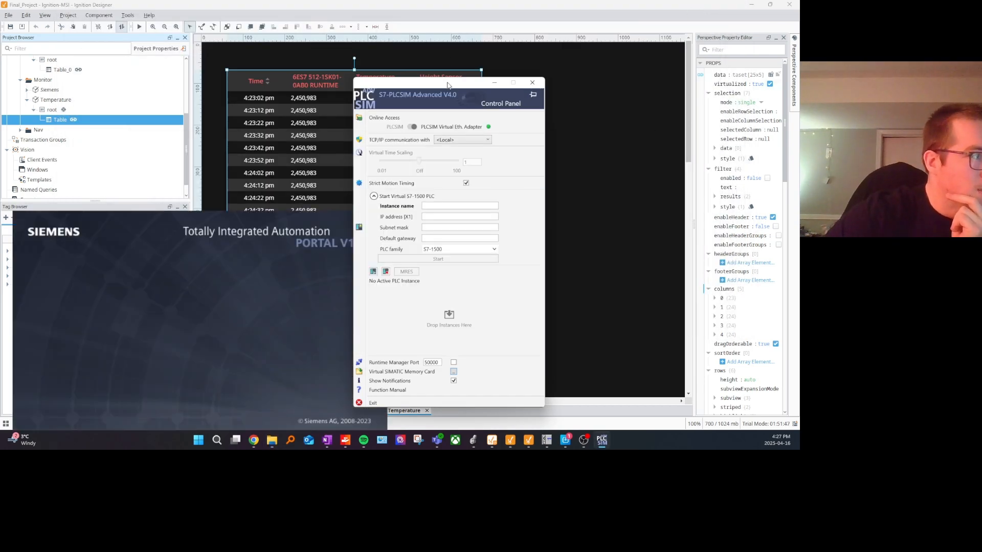
{"action": "left_click_drag", "start_coordinate": [448, 83], "coordinate": [618, 80]}
Step: Switch to Ignition Designer, preview the Temperature view and sort its table by time with the newest entries first
{"action": "left_click", "coordinate": [277, 48]}
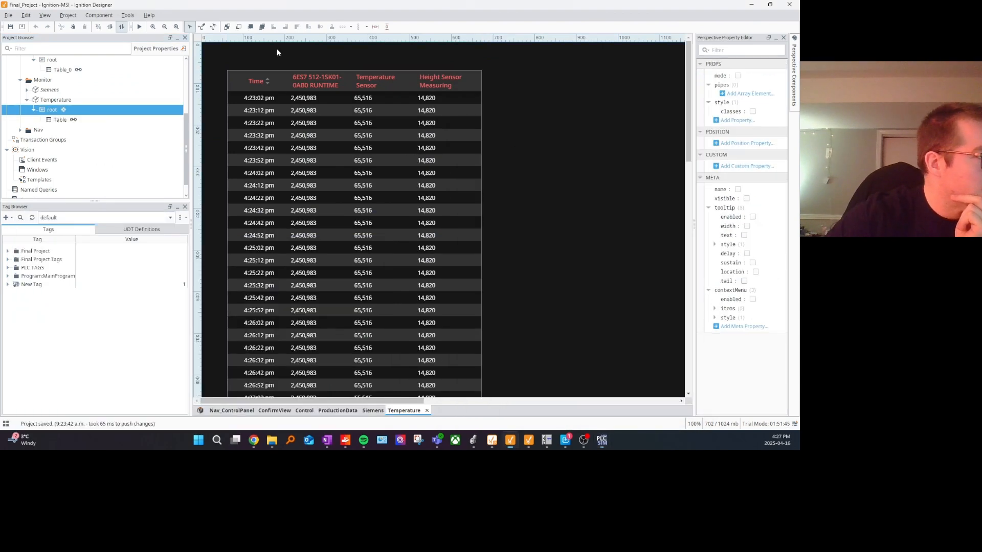
{"action": "left_click", "coordinate": [324, 134]}
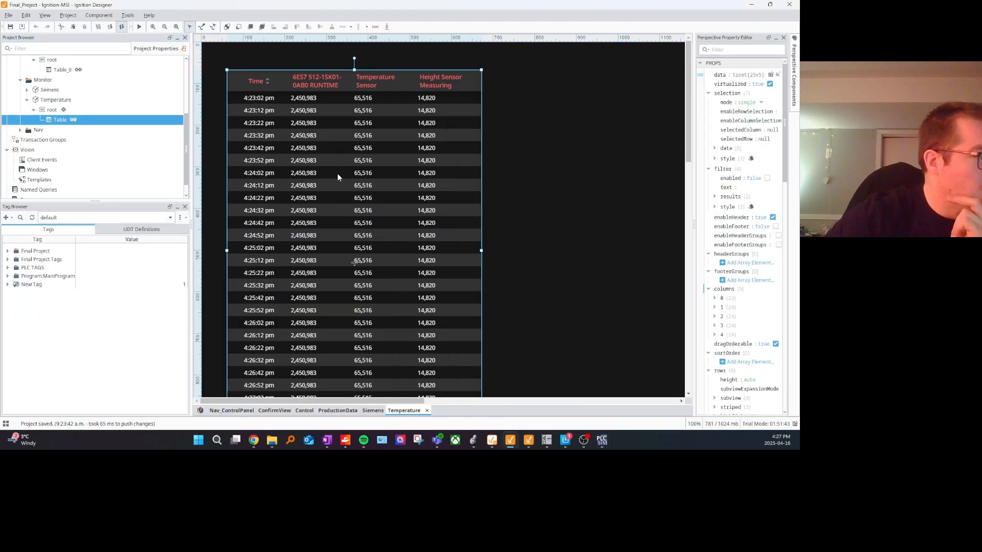
{"action": "scroll", "coordinate": [391, 165], "scroll_direction": "down", "scroll_amount": 3}
{"action": "scroll", "coordinate": [389, 182], "scroll_direction": "up", "scroll_amount": 3}
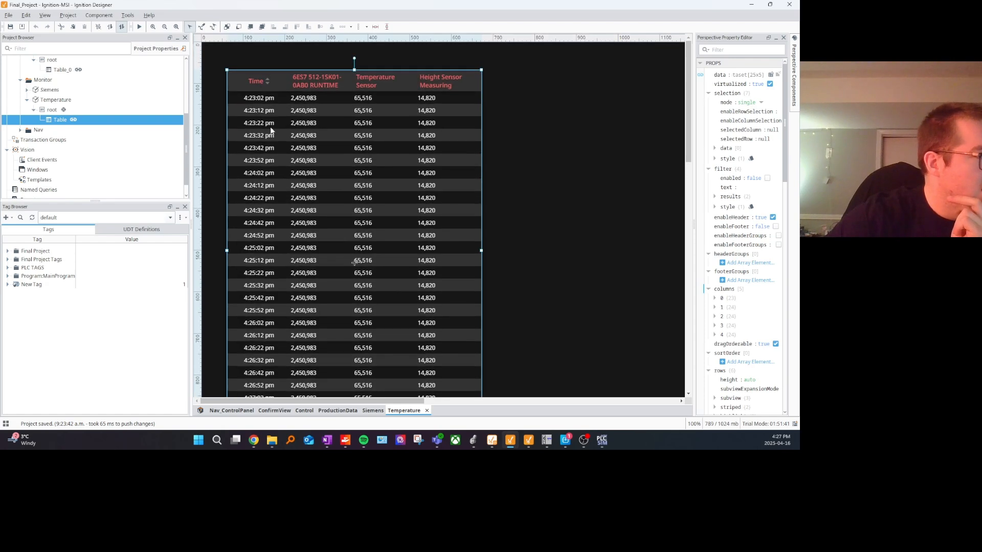
{"action": "scroll", "coordinate": [274, 140], "scroll_direction": "down", "scroll_amount": 3}
{"action": "scroll", "coordinate": [273, 114], "scroll_direction": "up", "scroll_amount": 3}
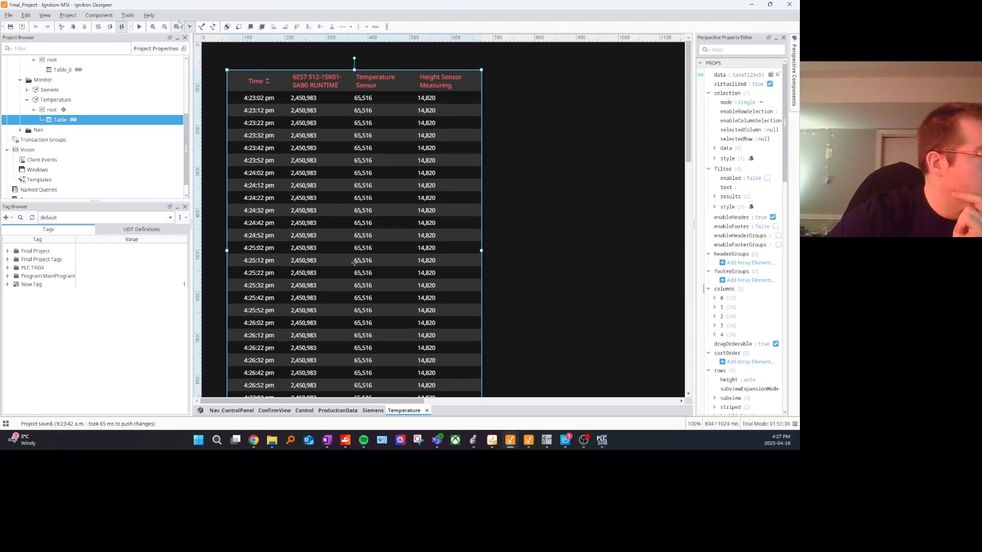
{"action": "left_click", "coordinate": [139, 27]}
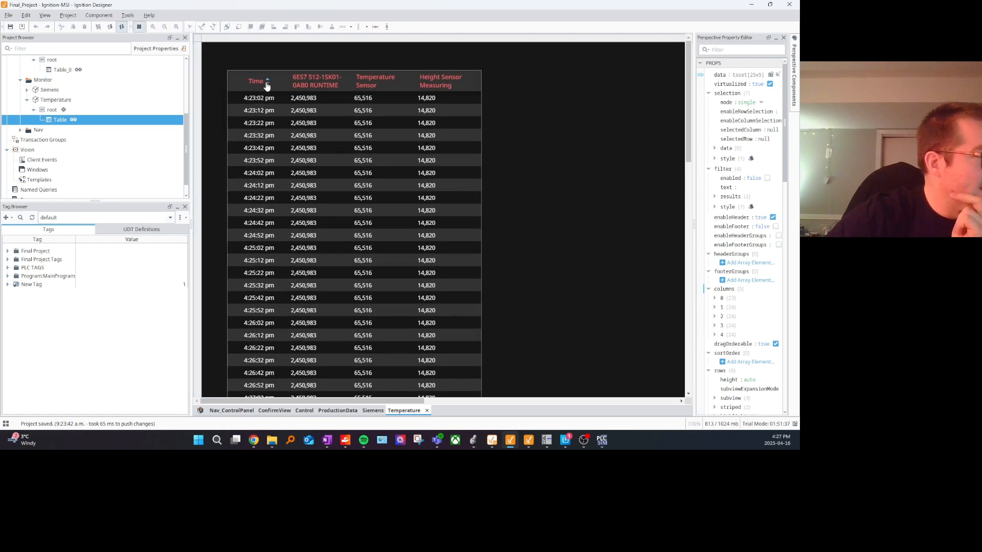
{"action": "left_click", "coordinate": [267, 83]}
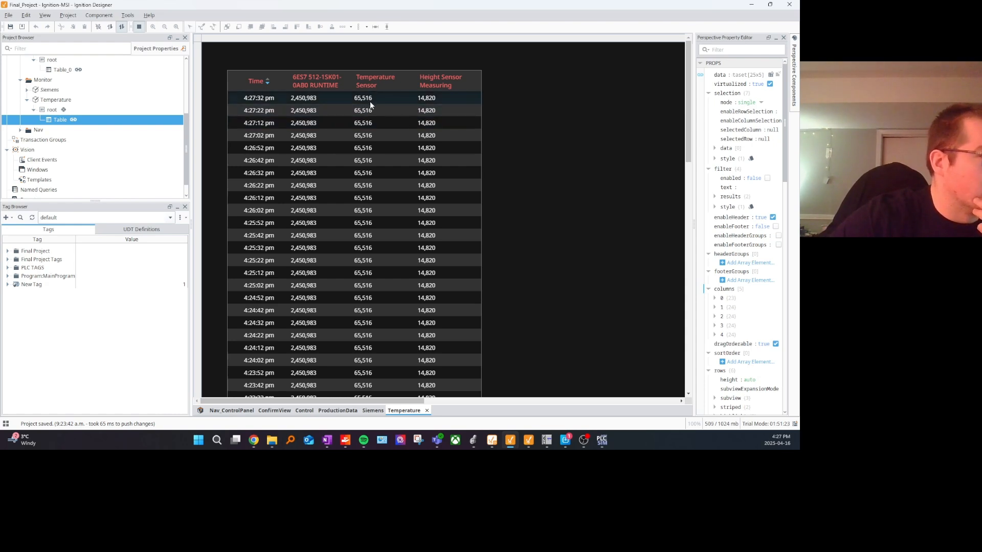
Step: Open the ProductionData and Siemens views to examine the food counter table and the PLC input and output toggle switches
{"action": "scroll", "coordinate": [67, 105], "scroll_direction": "up", "scroll_amount": 2}
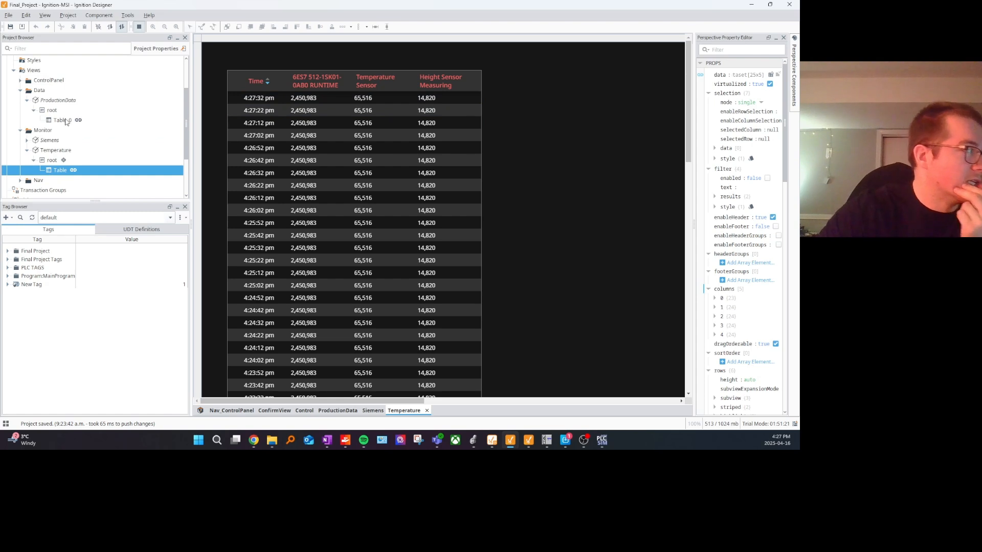
{"action": "double_click", "coordinate": [63, 121]}
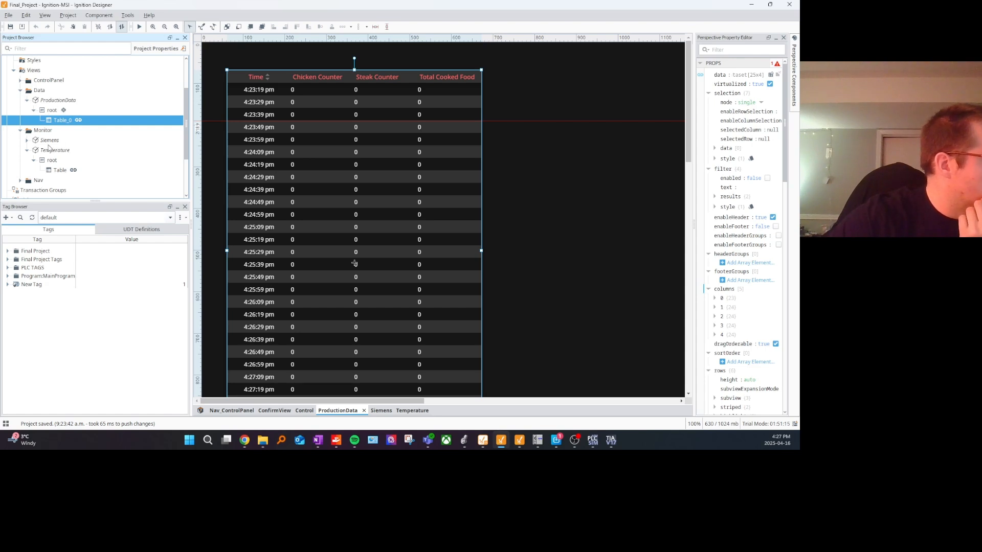
{"action": "double_click", "coordinate": [50, 140]}
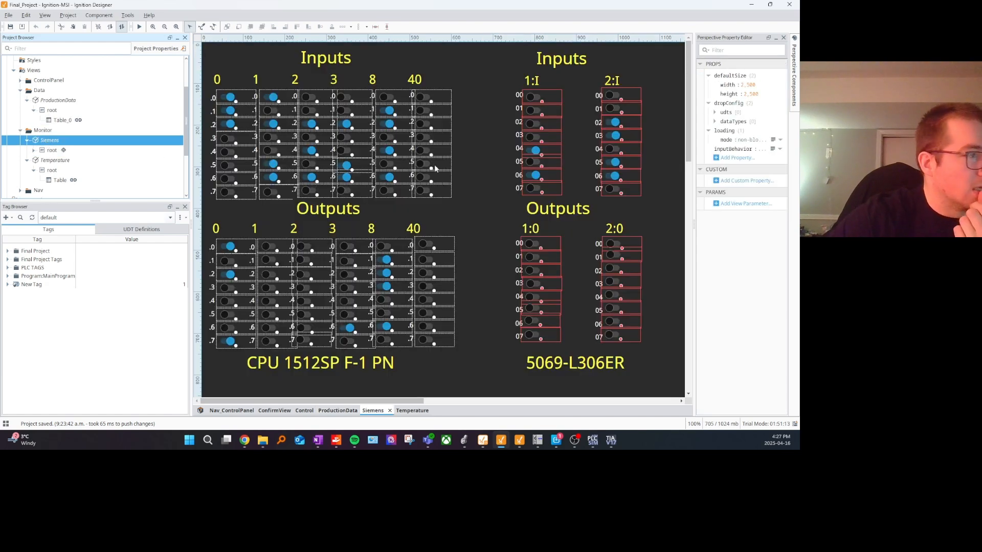
{"action": "left_click", "coordinate": [491, 162]}
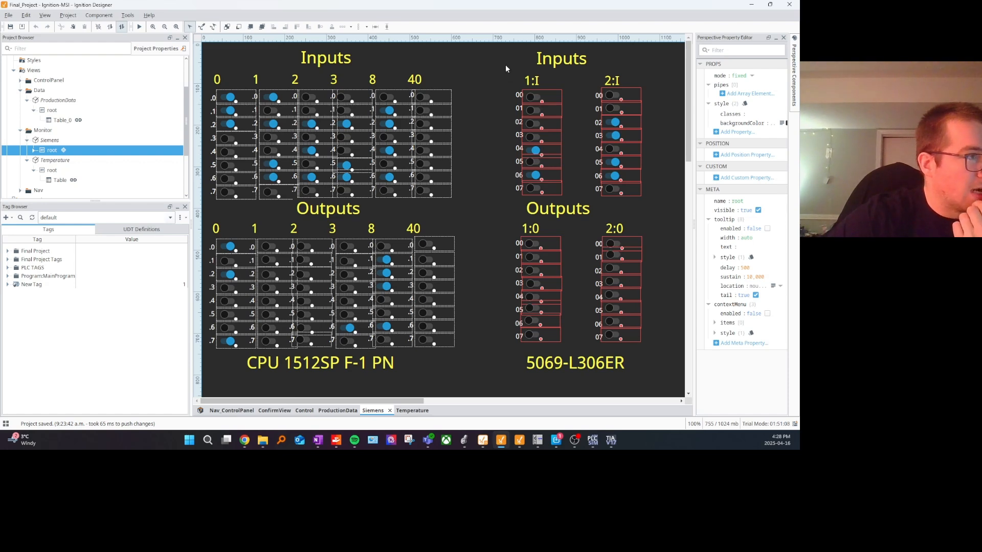
{"action": "left_click_drag", "start_coordinate": [503, 62], "coordinate": [503, 84]}
{"action": "left_click", "coordinate": [661, 344]}
{"action": "left_click", "coordinate": [499, 85]}
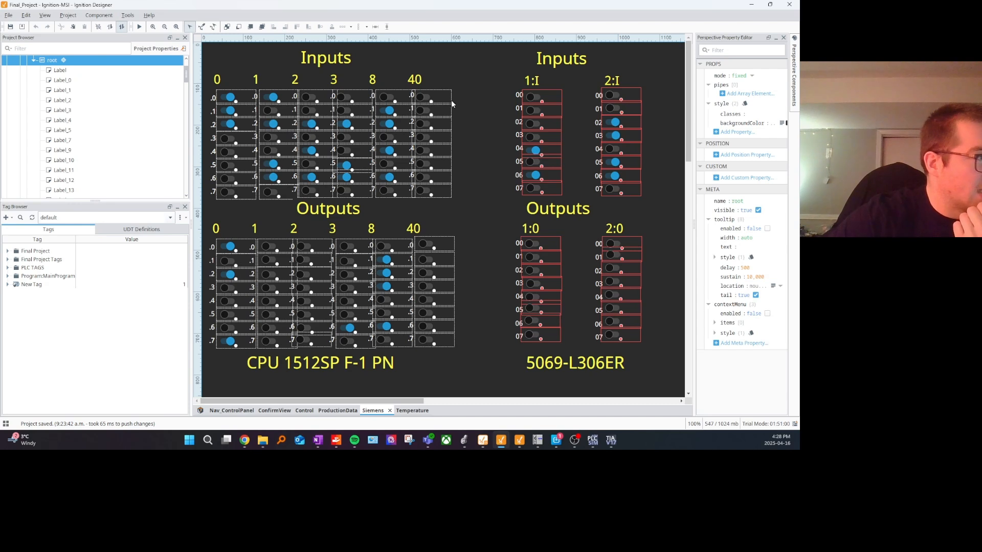
{"action": "left_click", "coordinate": [386, 150]}
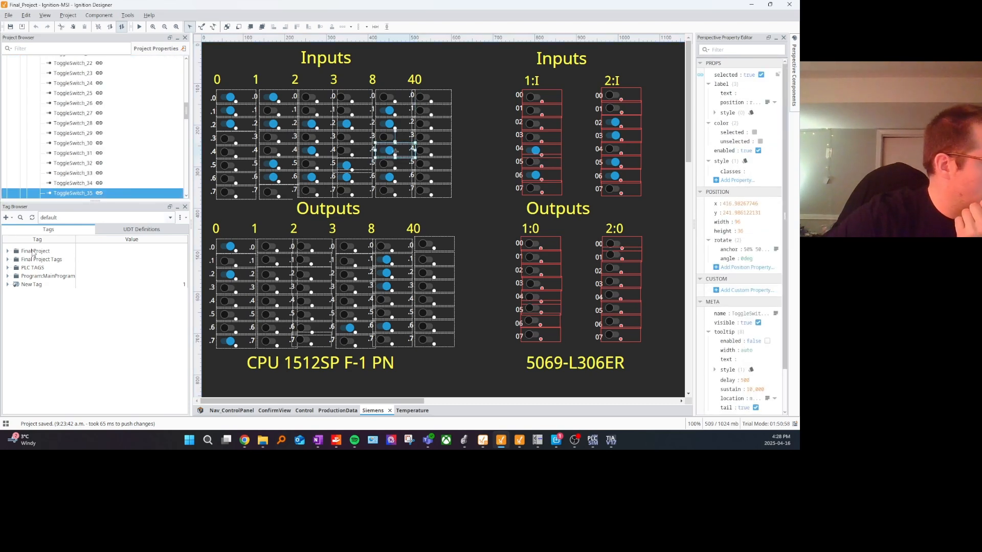
Step: Examine the Allen Bradley Tags and Control Tags inside the Final Project tag folder
{"action": "left_click", "coordinate": [8, 252]}
{"action": "left_click", "coordinate": [14, 260]}
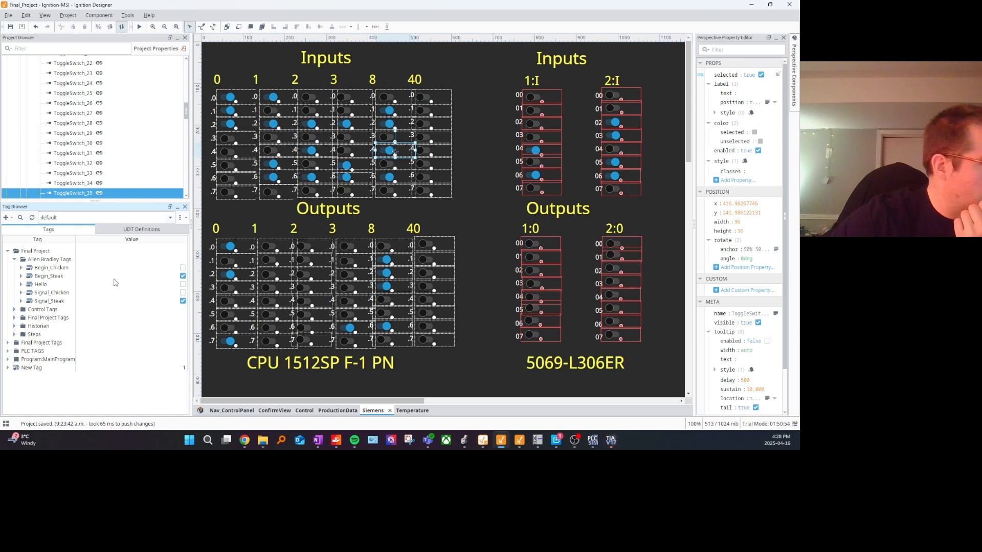
{"action": "left_click", "coordinate": [21, 268]}
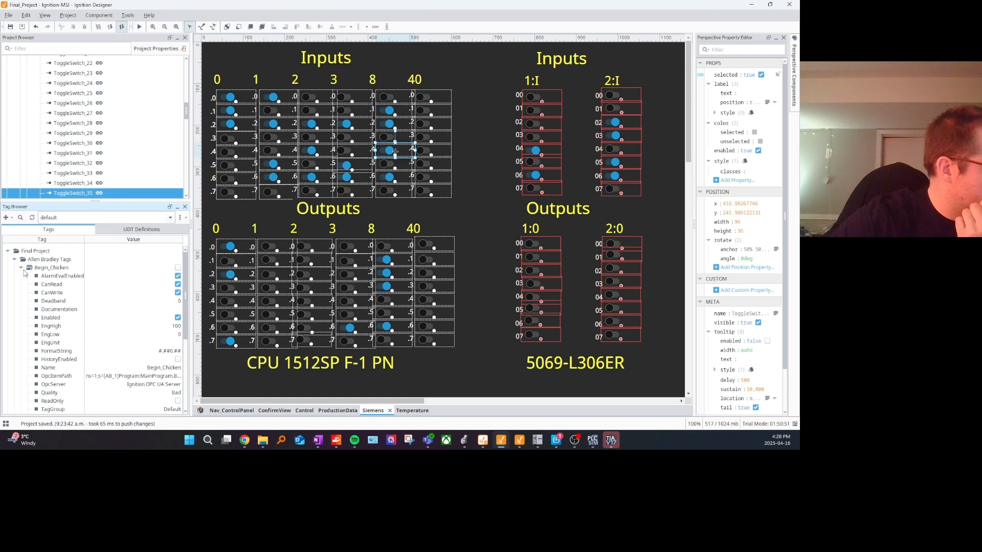
{"action": "left_click", "coordinate": [21, 268]}
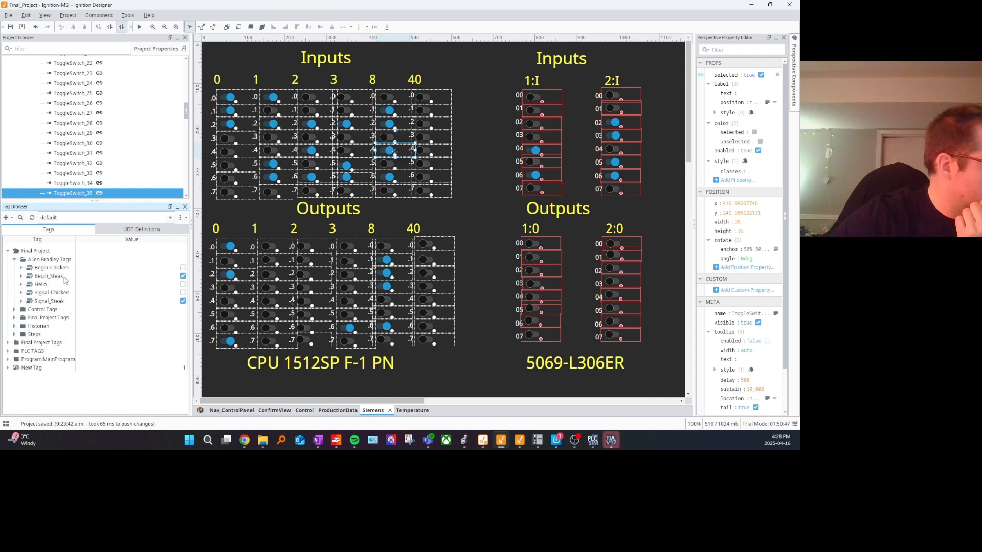
{"action": "left_click", "coordinate": [15, 309]}
{"action": "scroll", "coordinate": [82, 309], "scroll_direction": "down", "scroll_amount": 1}
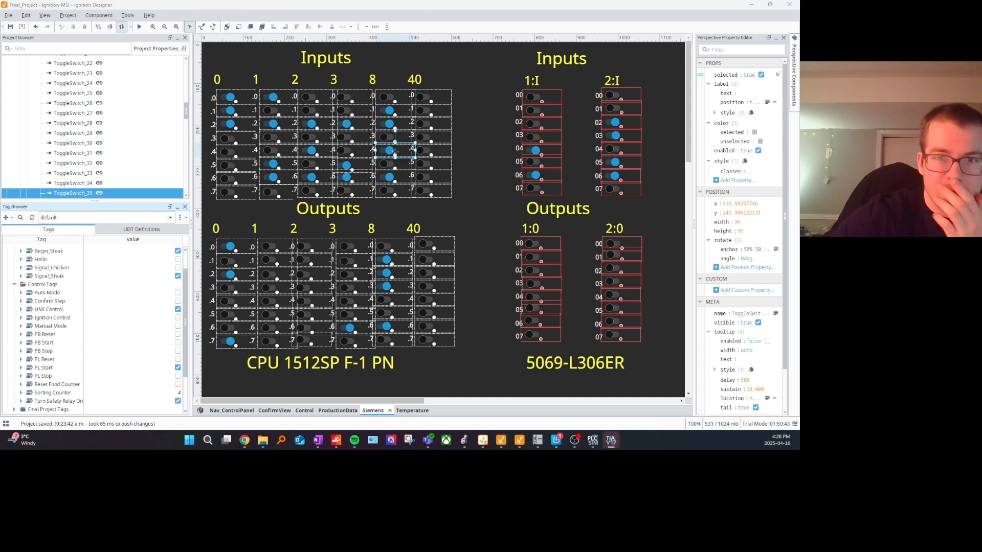
{"action": "left_click", "coordinate": [592, 440]}
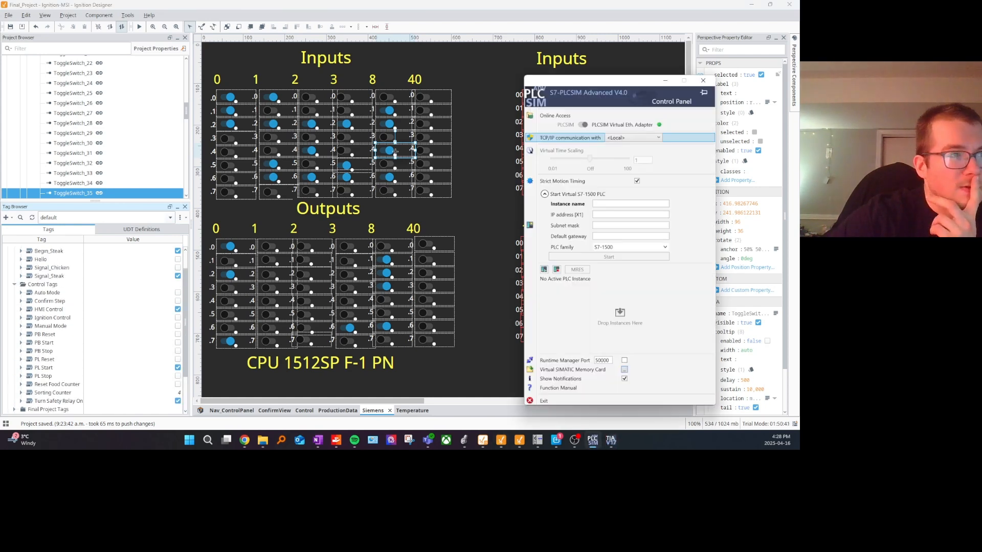
{"action": "left_click", "coordinate": [395, 150]}
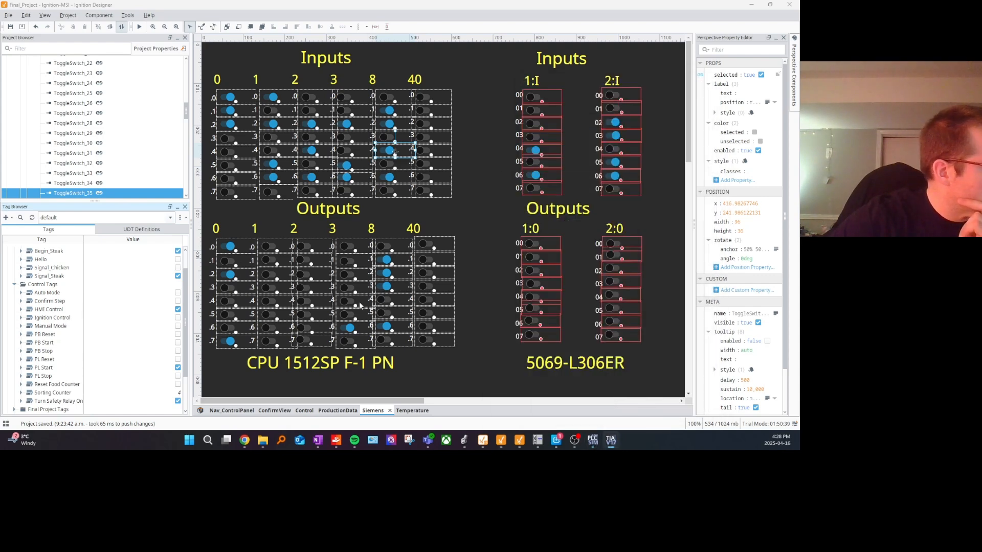
{"action": "left_click", "coordinate": [8, 15]}
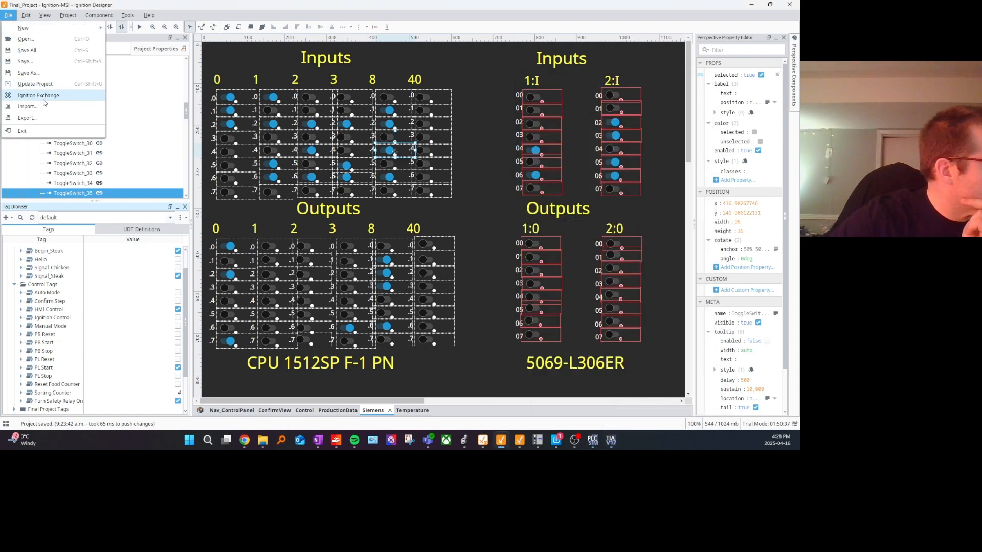
Step: Refresh the tag list and look through the PLC TAGS and Final Project Tags folders
{"action": "left_click", "coordinate": [33, 220]}
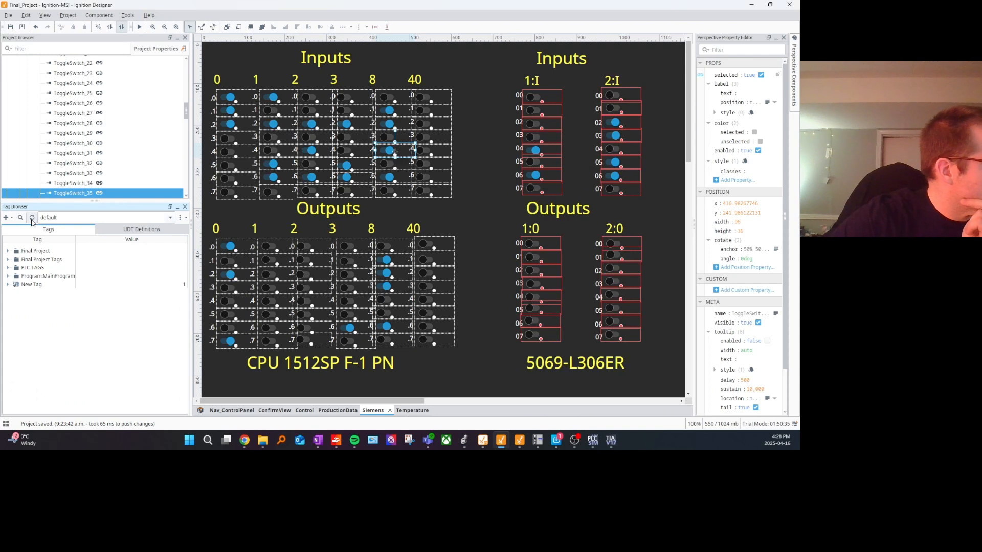
{"action": "left_click", "coordinate": [8, 269]}
{"action": "left_click", "coordinate": [15, 277]}
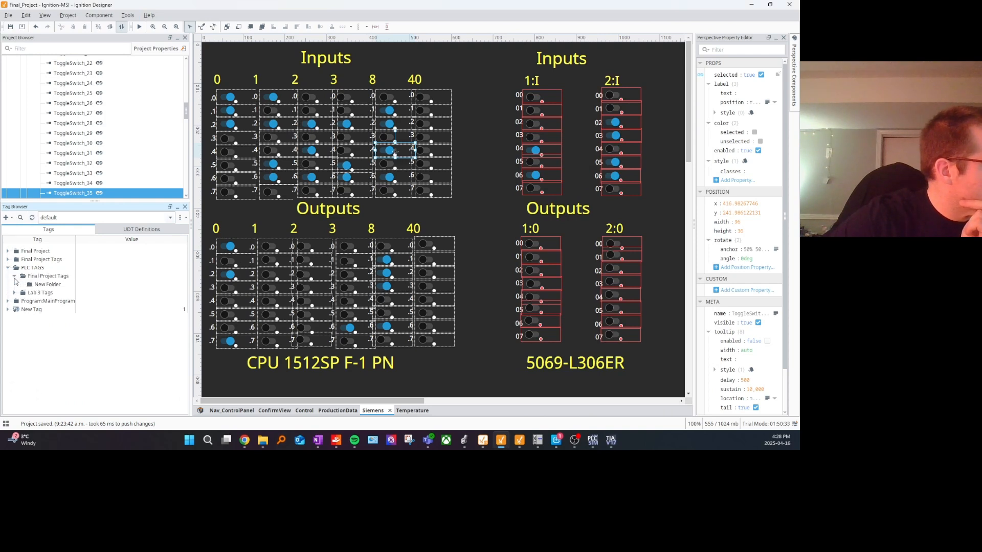
{"action": "left_click", "coordinate": [14, 294]}
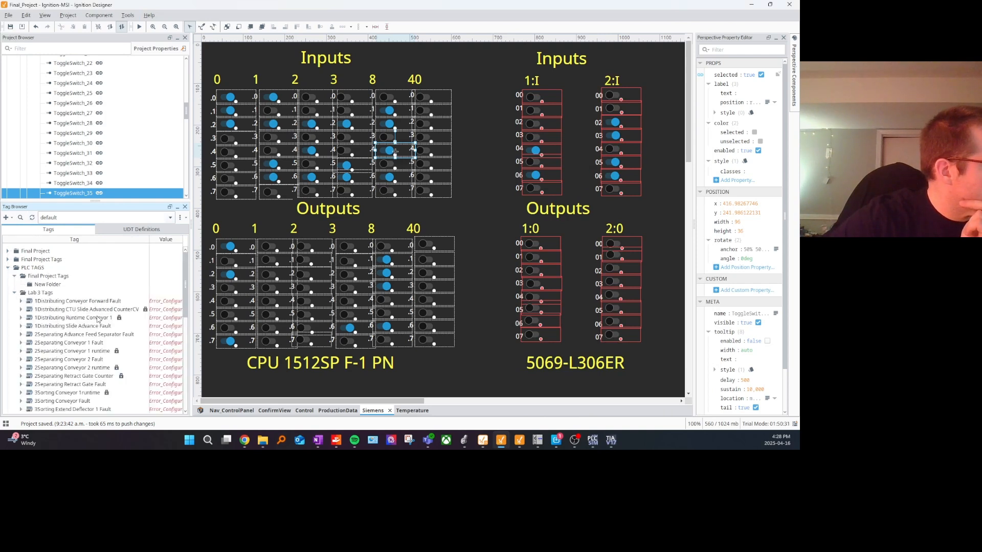
{"action": "left_click", "coordinate": [15, 293]}
{"action": "left_click", "coordinate": [9, 259]}
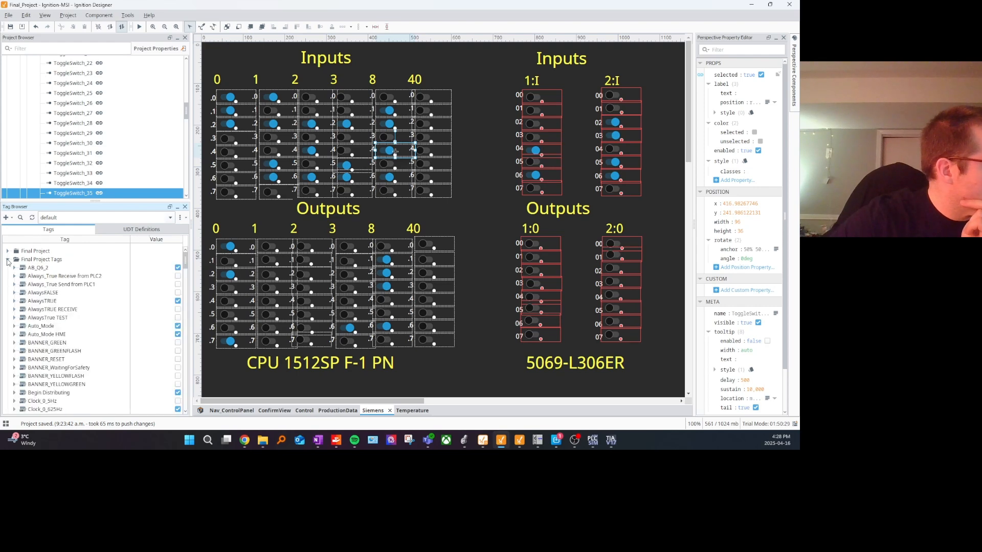
Step: Try to turn off the AB_Q6_2 tag in Final Project Tags, and dismiss the resulting dialog
{"action": "left_click", "coordinate": [45, 269]}
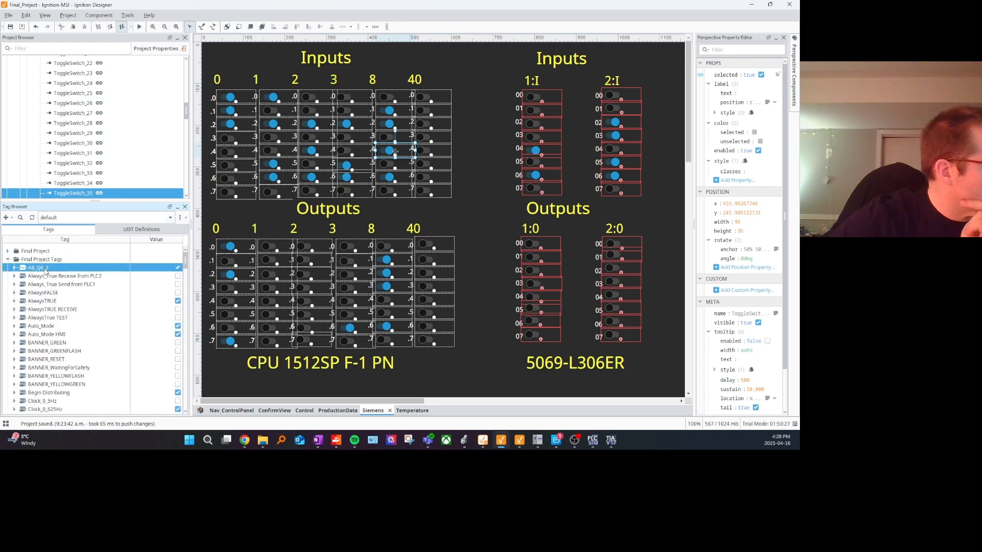
{"action": "left_click", "coordinate": [177, 268]}
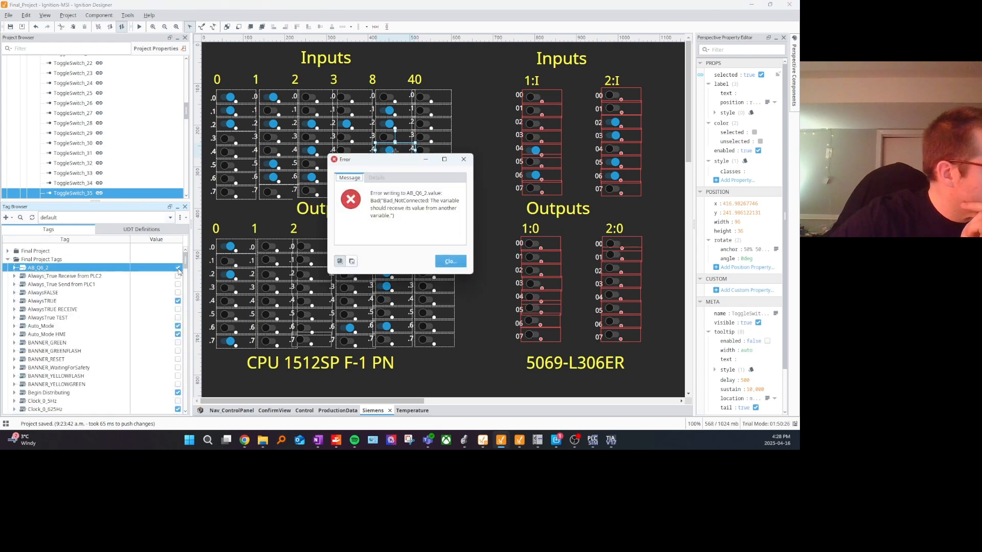
{"action": "left_click_drag", "start_coordinate": [401, 220], "coordinate": [457, 195]}
{"action": "left_click", "coordinate": [416, 221]}
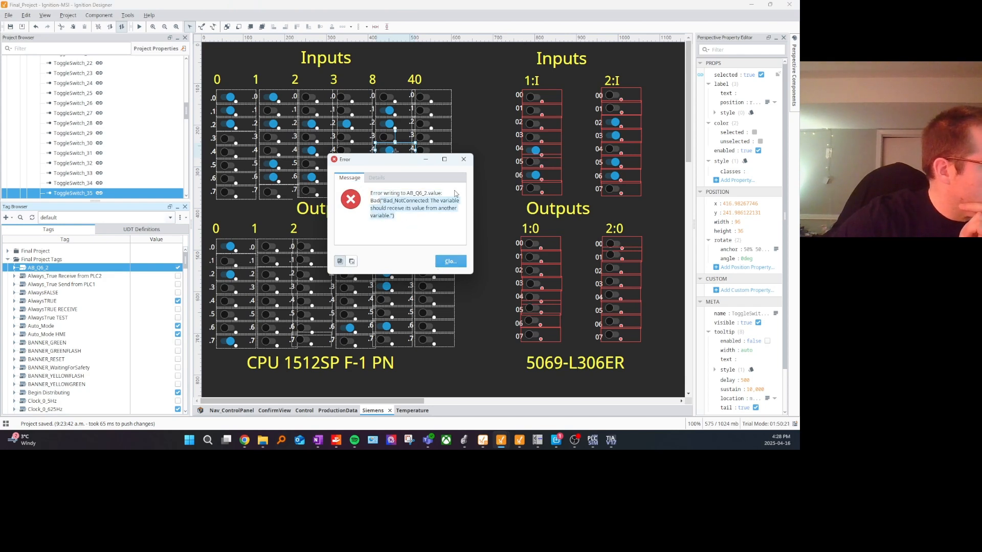
{"action": "left_click", "coordinate": [463, 159]}
Step: Review the properties of the Dummy25 tag in Final Project Tags and try to turn its value on
{"action": "scroll", "coordinate": [126, 332], "scroll_direction": "down", "scroll_amount": 5}
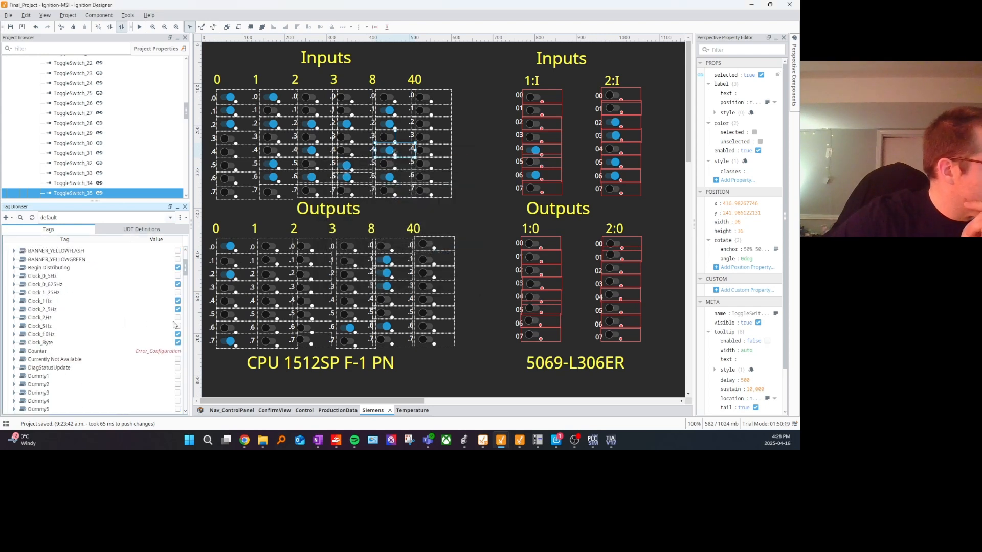
{"action": "scroll", "coordinate": [162, 356], "scroll_direction": "down", "scroll_amount": 3}
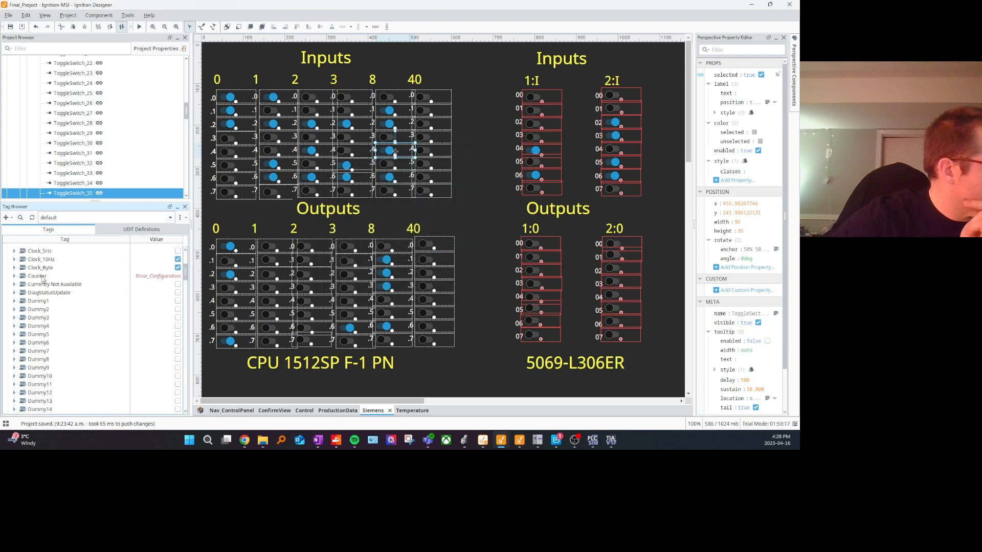
{"action": "scroll", "coordinate": [56, 307], "scroll_direction": "down", "scroll_amount": 3}
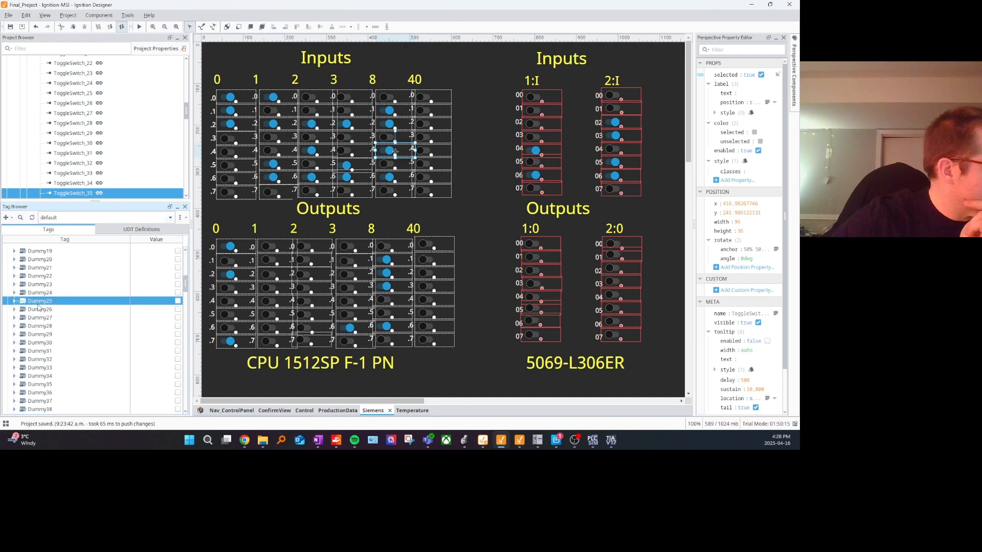
{"action": "right_click", "coordinate": [50, 301]}
{"action": "left_click", "coordinate": [72, 253]}
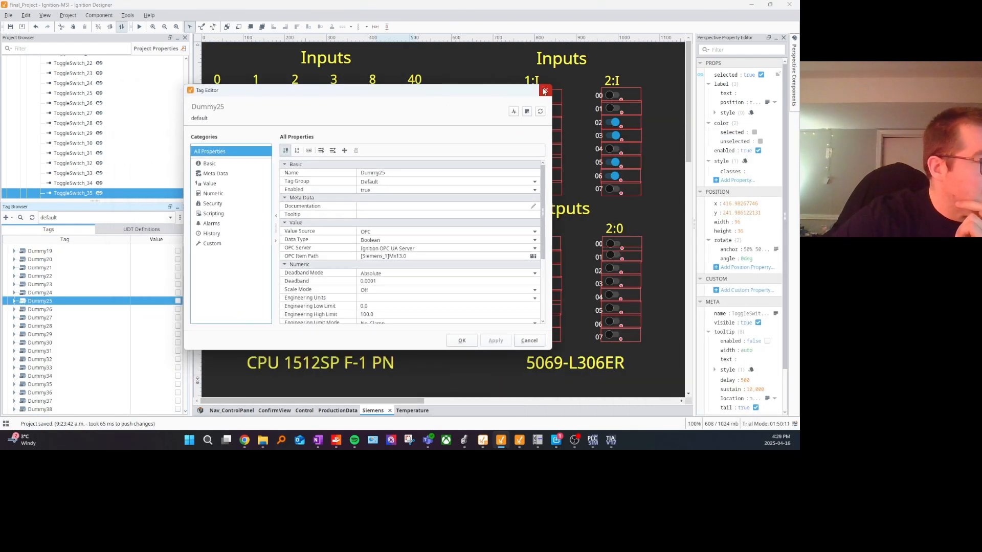
{"action": "left_click", "coordinate": [545, 90]}
{"action": "left_click", "coordinate": [179, 302]}
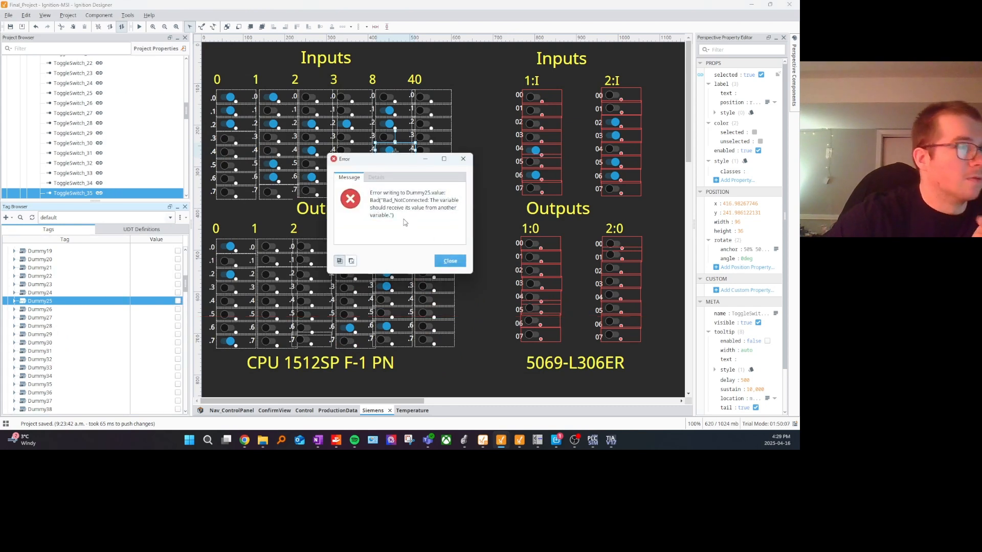
Step: Dismiss the Dummy25 write error and switch to TIA Portal, opening the project view of Final Project
{"action": "left_click_drag", "start_coordinate": [397, 217], "coordinate": [369, 190]}
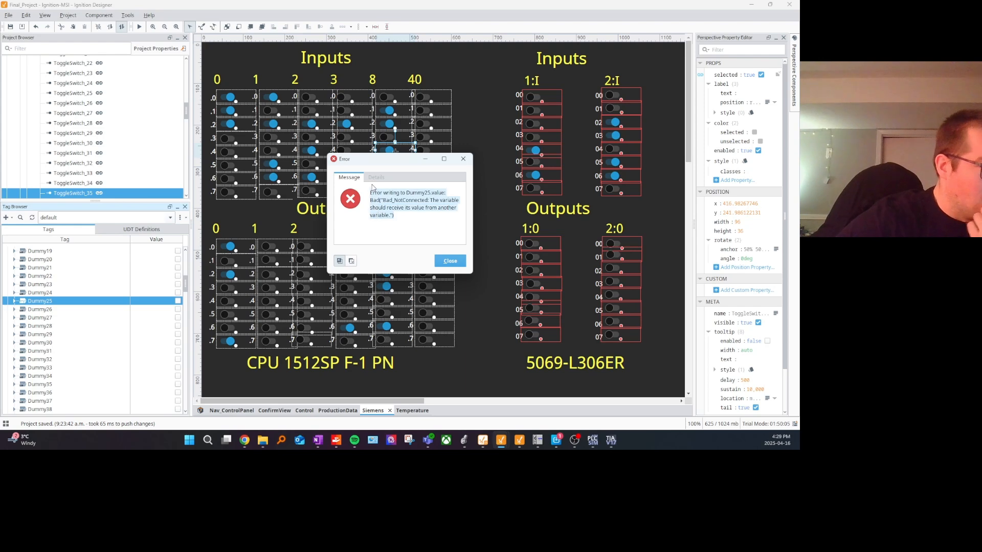
{"action": "left_click", "coordinate": [464, 158]}
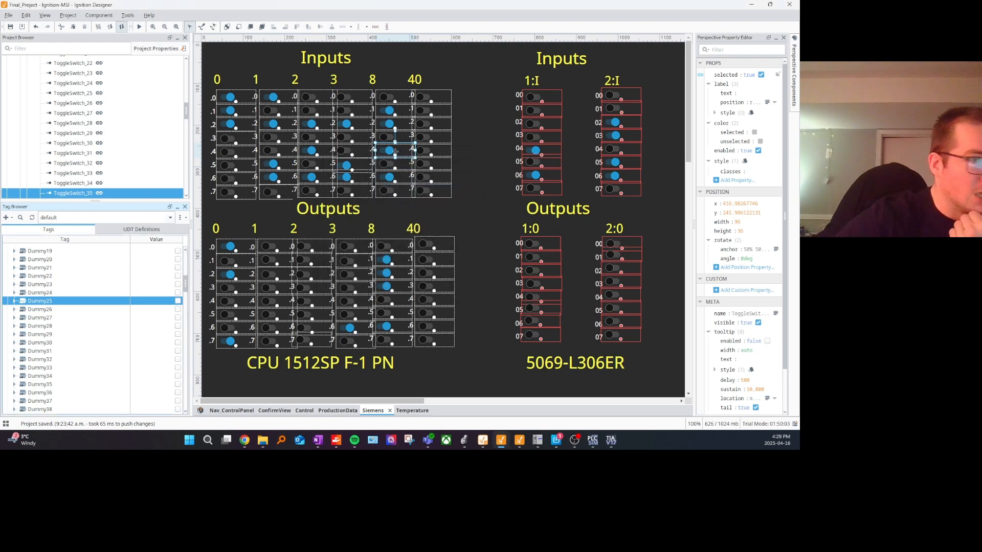
{"action": "left_click_drag", "start_coordinate": [799, 43], "coordinate": [427, 46]}
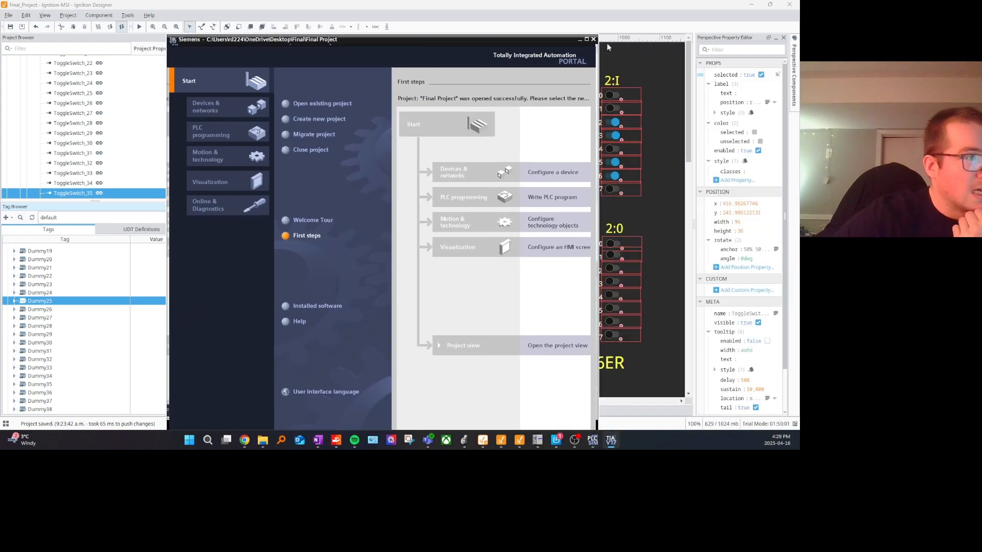
{"action": "left_click", "coordinate": [587, 41]}
{"action": "left_click", "coordinate": [383, 308]}
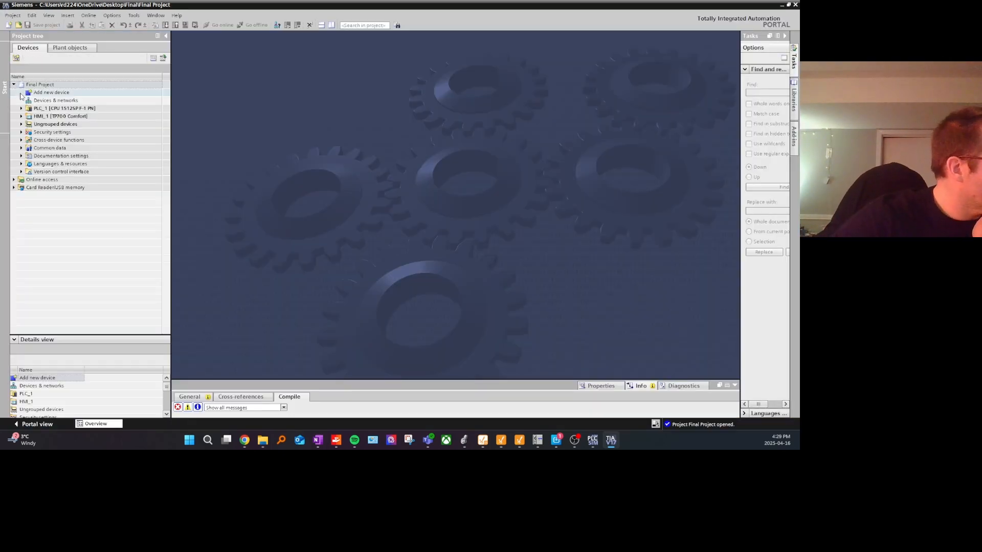
Step: Open the device configuration of PLC_1 and examine the CPU properties, including the PUT/GET access setting under Connection mechanisms
{"action": "left_click", "coordinate": [21, 109]}
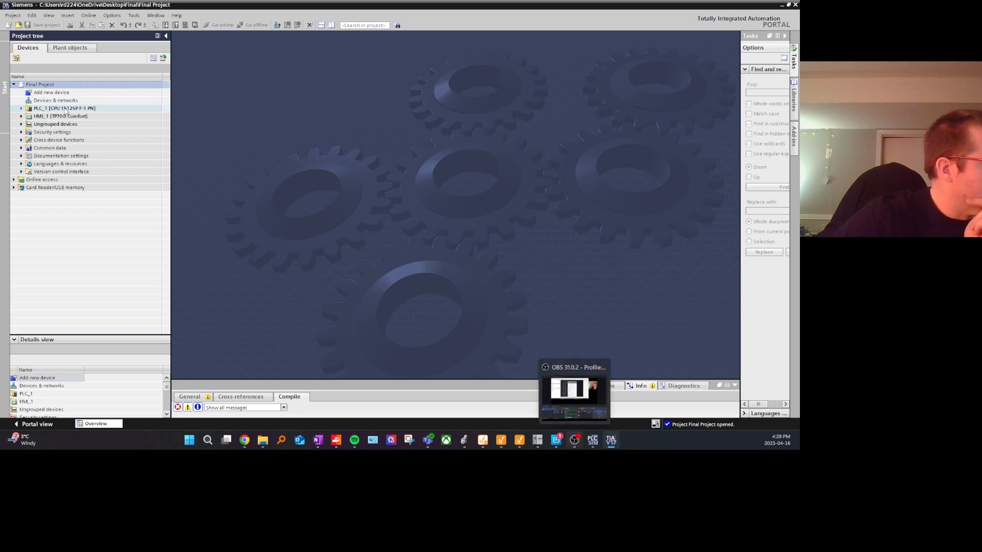
{"action": "left_click", "coordinate": [21, 108]}
{"action": "double_click", "coordinate": [64, 116]}
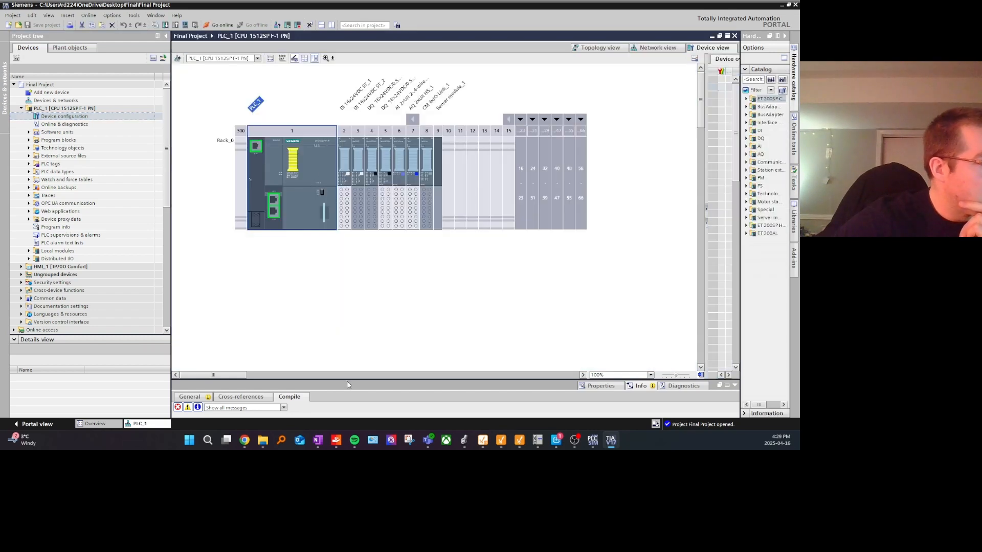
{"action": "left_click_drag", "start_coordinate": [347, 385], "coordinate": [332, 234]}
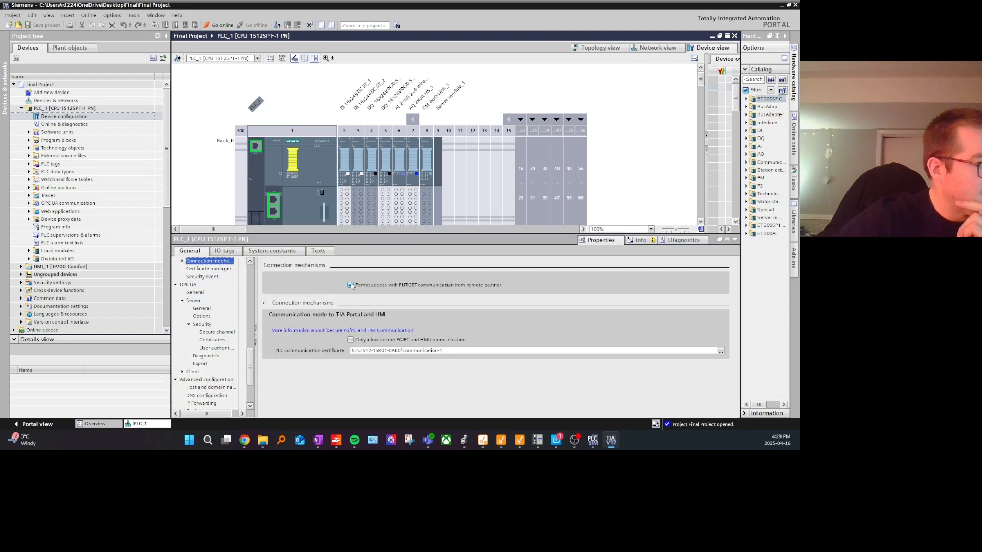
{"action": "left_click_drag", "start_coordinate": [251, 365], "coordinate": [250, 309]}
{"action": "left_click", "coordinate": [318, 440]}
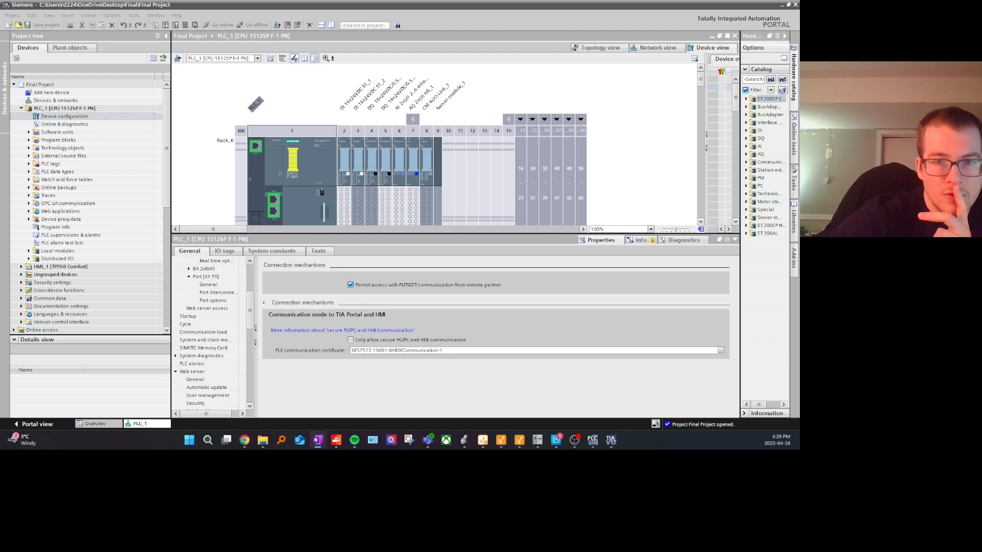
{"action": "left_click_drag", "start_coordinate": [252, 301], "coordinate": [255, 272]}
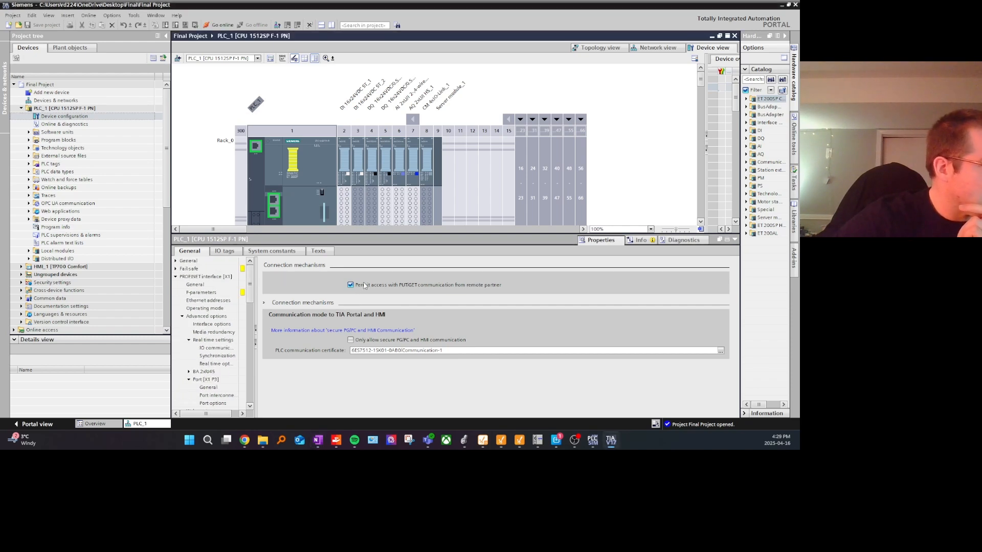
Step: Check the attributes of the Banner [OB132] program block, including the optimized block access setting
{"action": "left_click", "coordinate": [29, 132]}
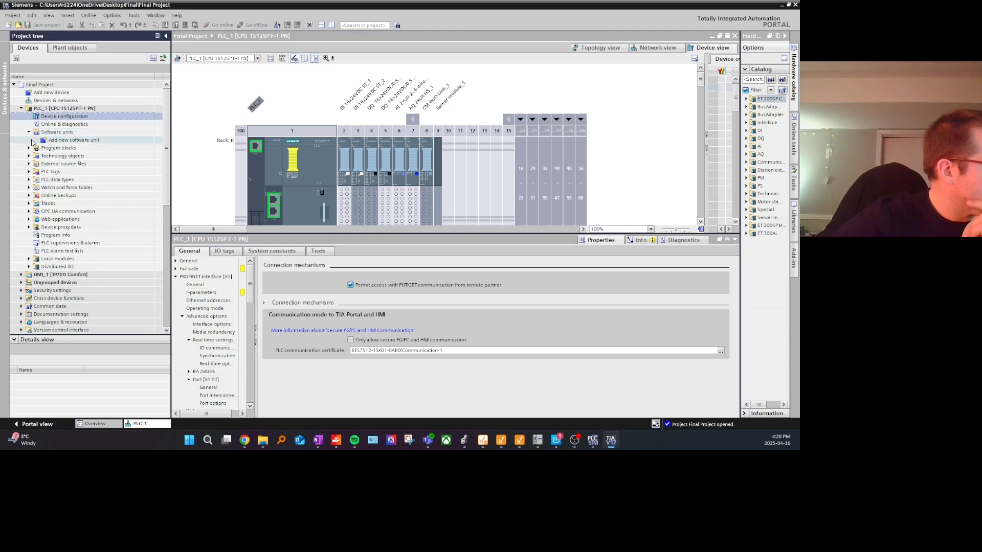
{"action": "left_click", "coordinate": [29, 147]}
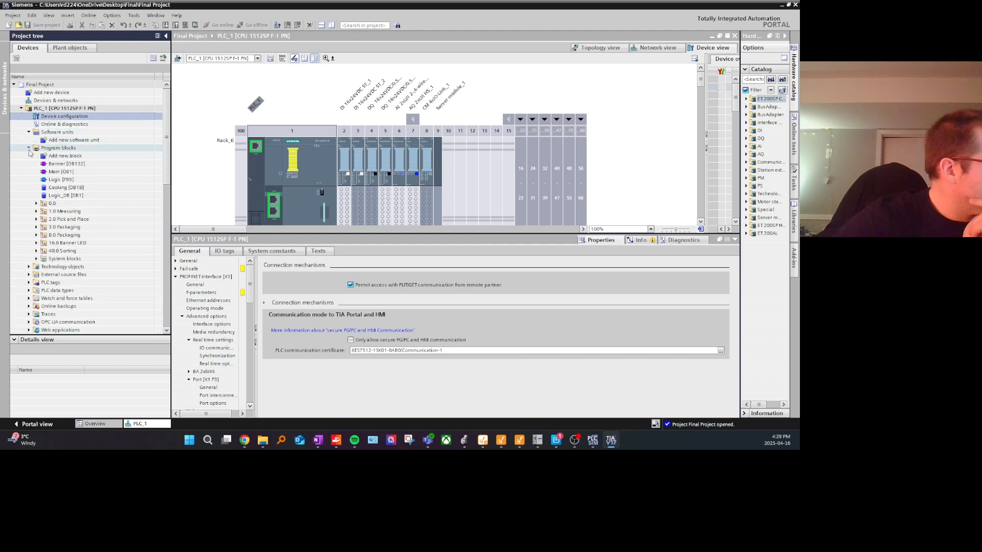
{"action": "left_click", "coordinate": [57, 163]}
{"action": "right_click", "coordinate": [64, 163]}
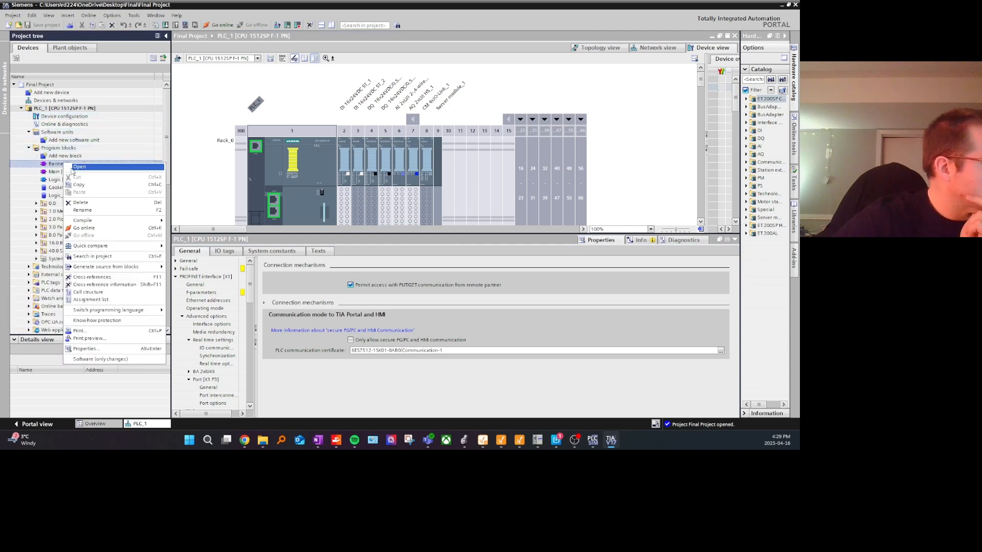
{"action": "left_click", "coordinate": [99, 351]}
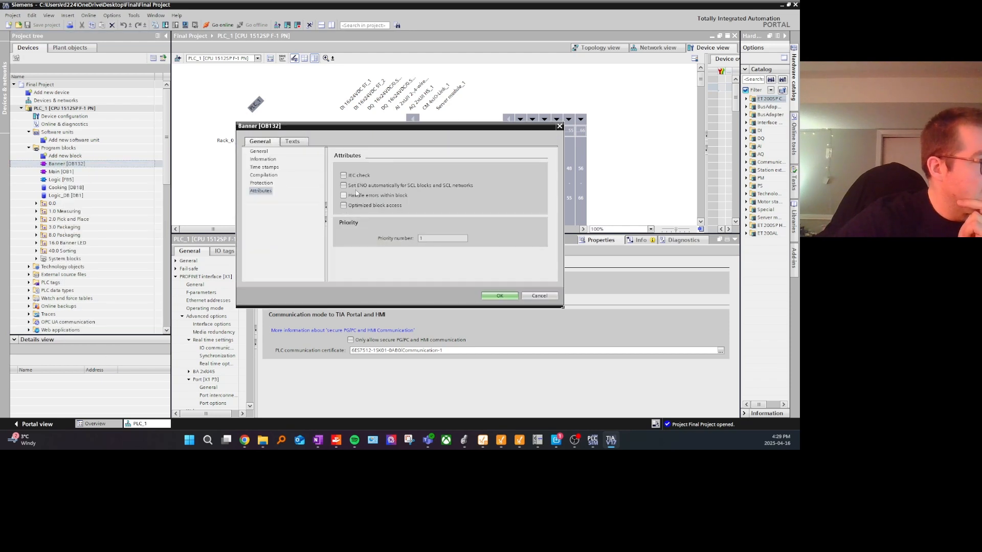
{"action": "left_click", "coordinate": [352, 209]}
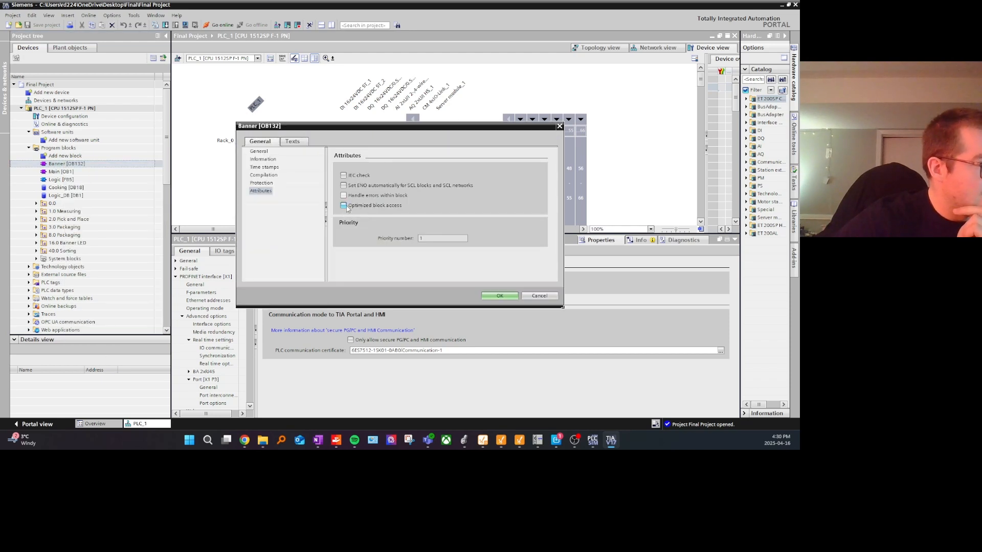
{"action": "left_click", "coordinate": [498, 296]}
Step: Check the attributes of the Main [OB1] program block, including optimized block access
{"action": "right_click", "coordinate": [104, 173]}
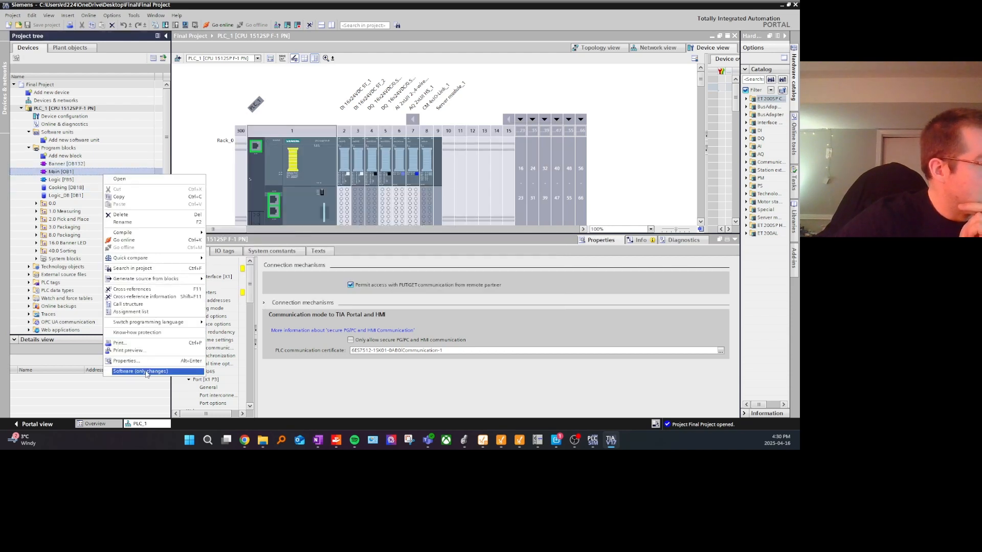
{"action": "left_click", "coordinate": [134, 361]}
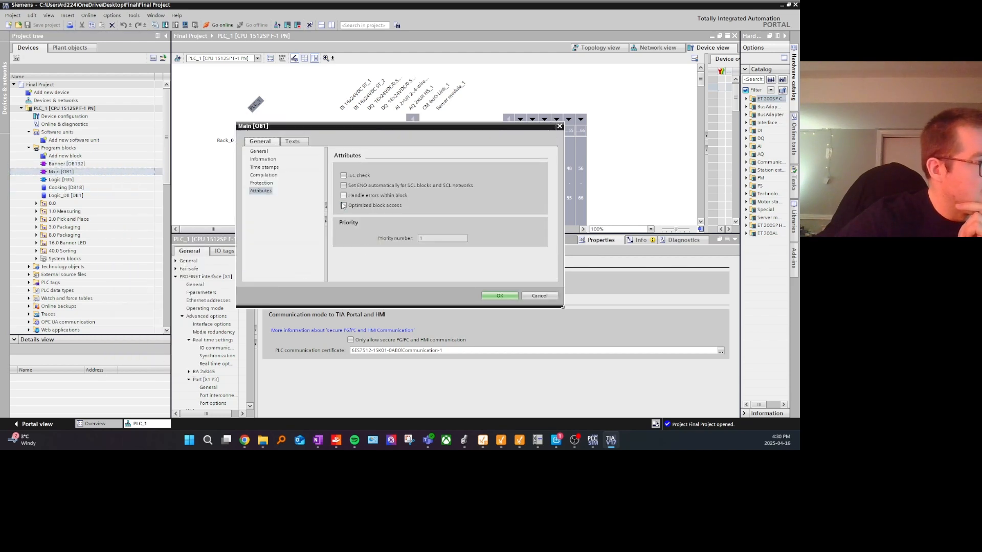
{"action": "left_click", "coordinate": [541, 297]}
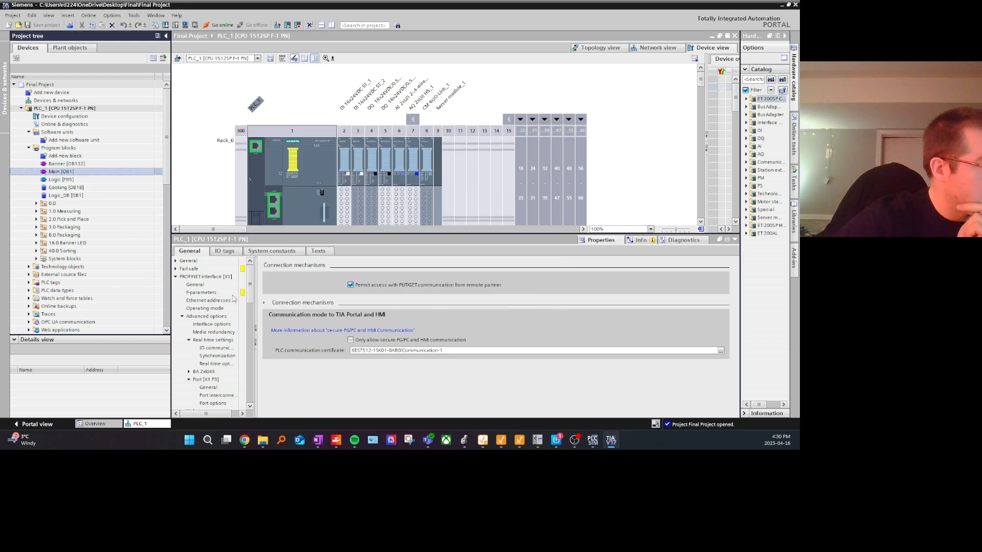
Step: Examine the CPU's security event settings and the OPC UA overview, including server activation and server addresses
{"action": "scroll", "coordinate": [197, 288], "scroll_direction": "down", "scroll_amount": 10}
{"action": "left_click", "coordinate": [207, 278]}
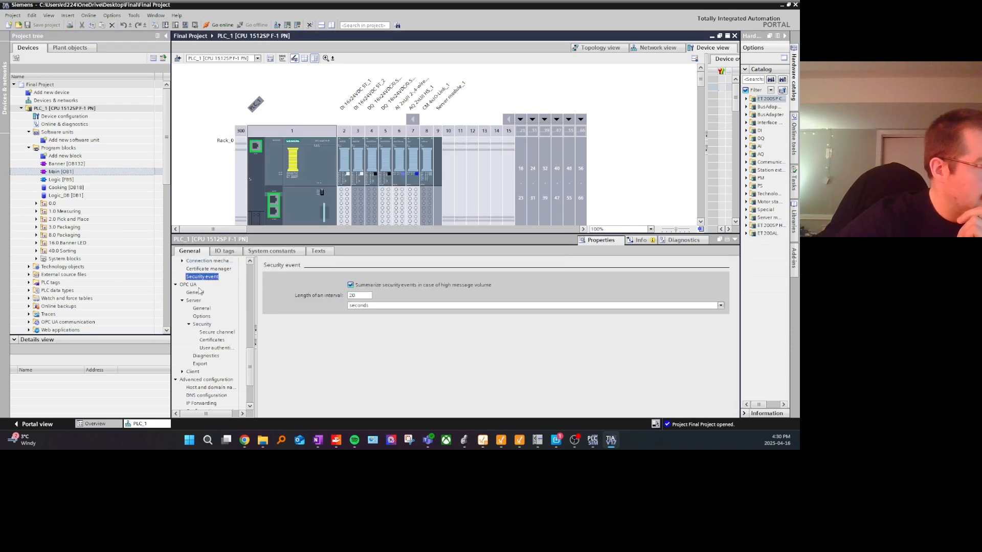
{"action": "left_click", "coordinate": [188, 285]}
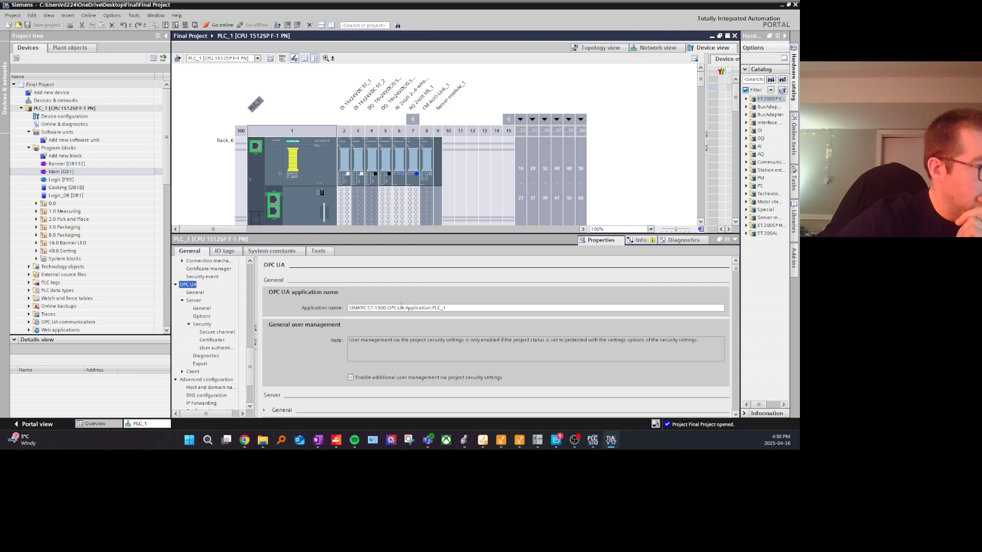
{"action": "scroll", "coordinate": [388, 300], "scroll_direction": "down", "scroll_amount": 5}
{"action": "scroll", "coordinate": [337, 297], "scroll_direction": "up", "scroll_amount": 3}
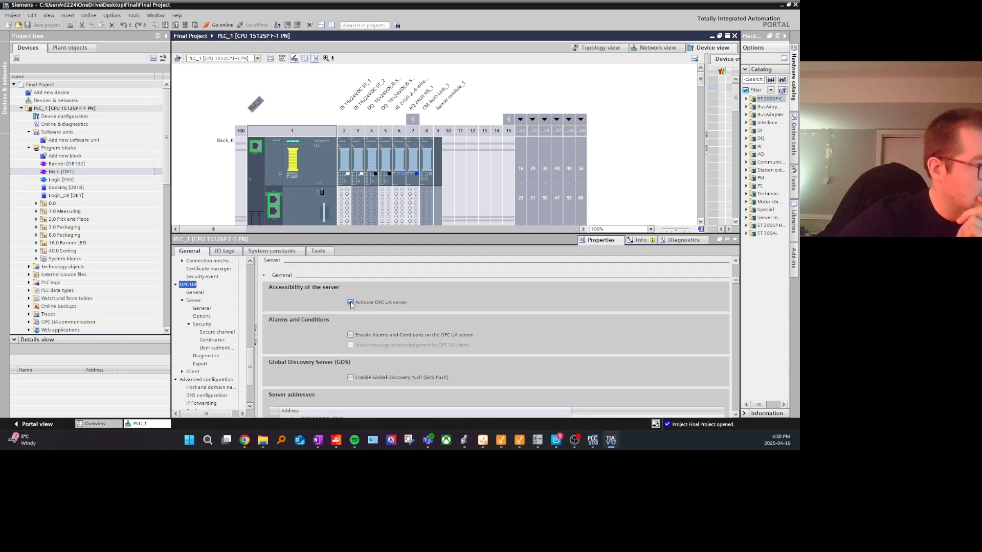
{"action": "scroll", "coordinate": [351, 304], "scroll_direction": "down", "scroll_amount": 4}
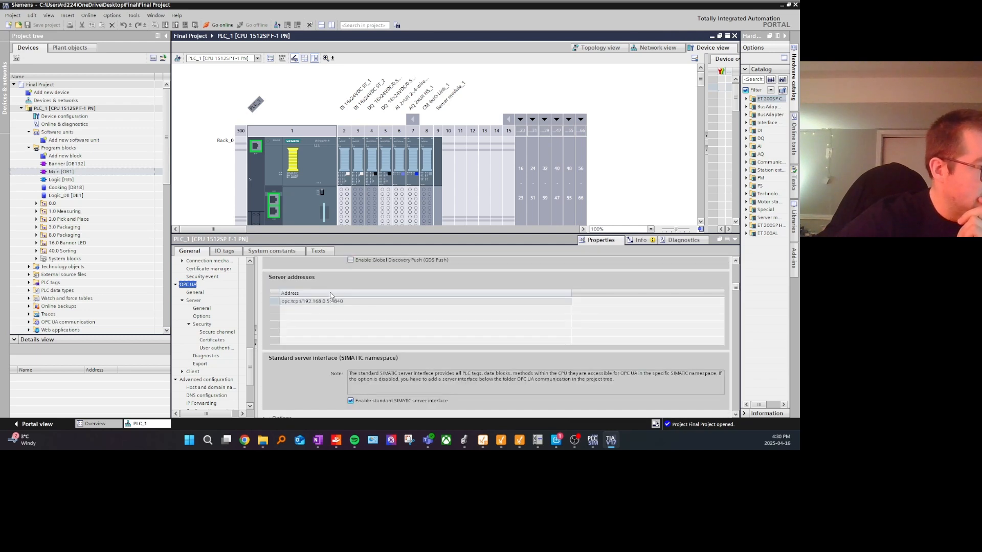
Step: Review the OPC UA application name, certificates, user authentication, secure channel and general server settings
{"action": "left_click", "coordinate": [199, 295]}
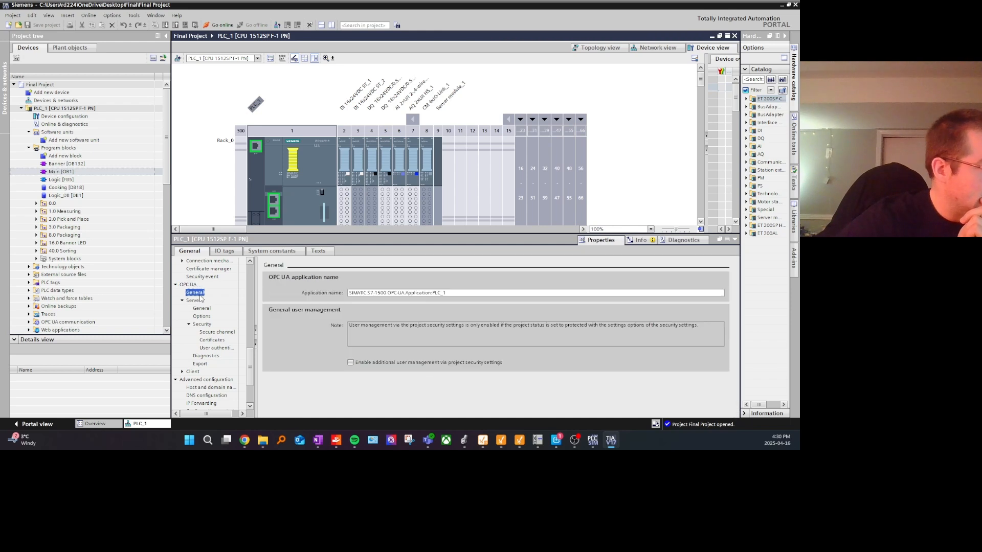
{"action": "left_click", "coordinate": [212, 340]}
{"action": "left_click", "coordinate": [221, 349]}
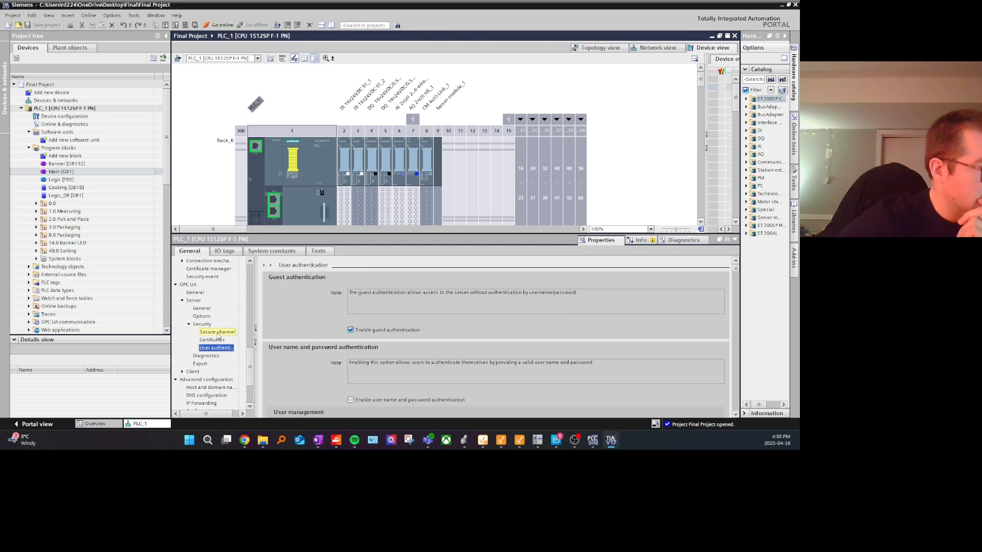
{"action": "left_click", "coordinate": [214, 332]}
{"action": "left_click", "coordinate": [204, 317]}
{"action": "left_click", "coordinate": [202, 309]}
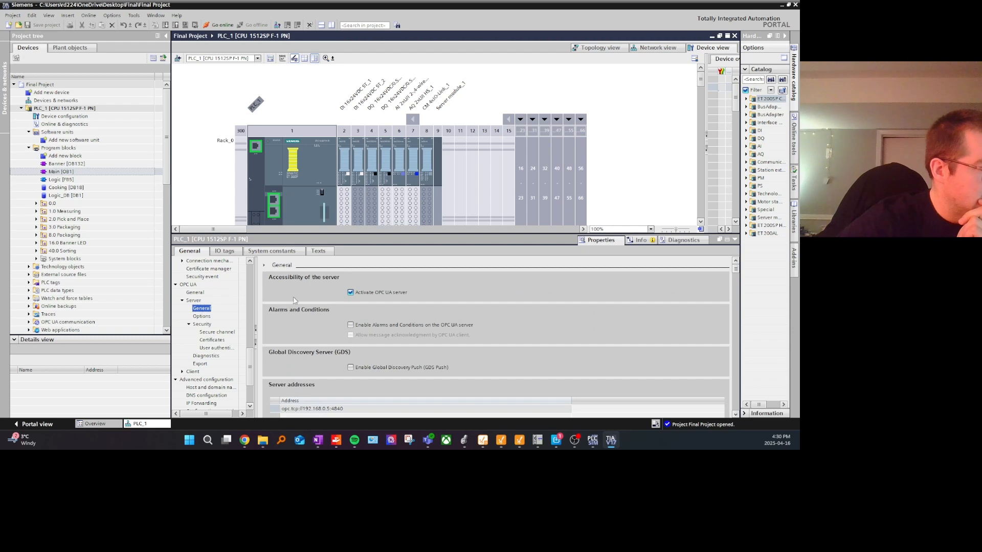
{"action": "scroll", "coordinate": [344, 302], "scroll_direction": "down", "scroll_amount": 5}
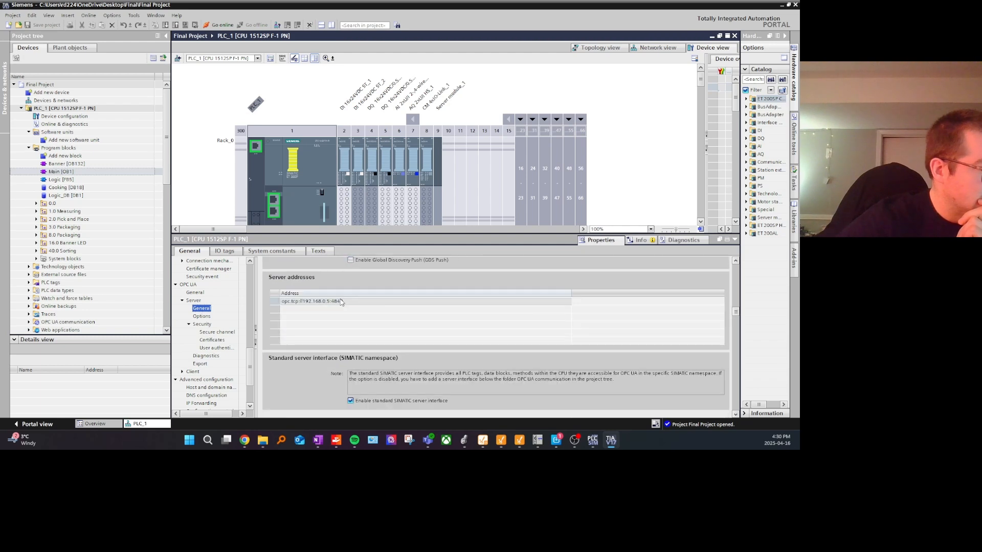
Step: Look through the OPC UA server diagnostics and options, the client settings and the general user management
{"action": "left_click", "coordinate": [207, 356]}
{"action": "left_click", "coordinate": [205, 372]}
{"action": "left_click", "coordinate": [205, 318]}
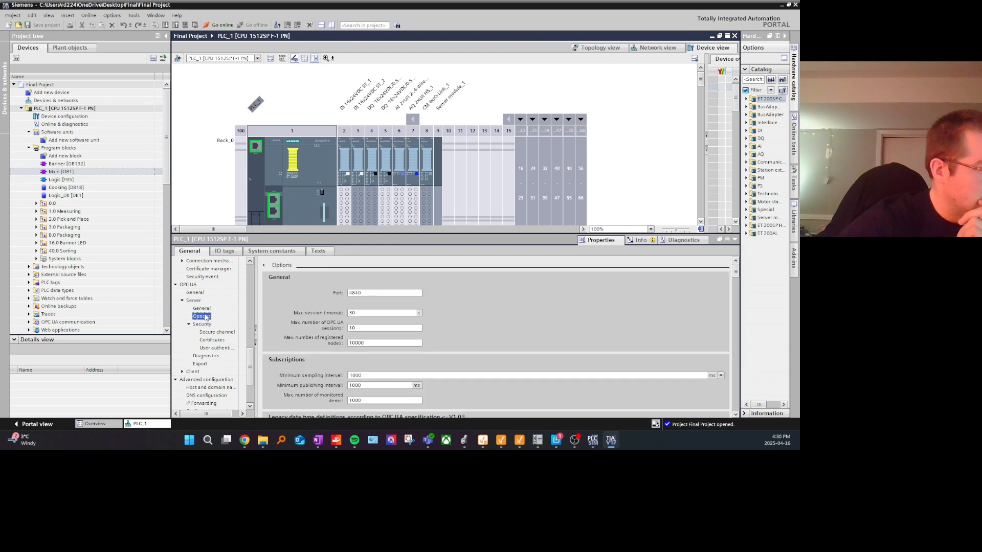
{"action": "left_click", "coordinate": [201, 372]}
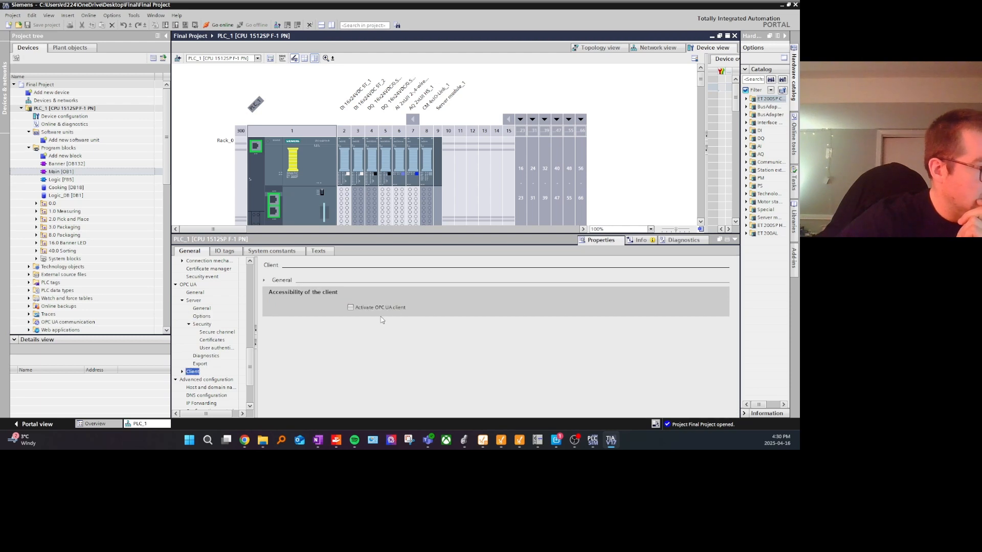
{"action": "left_click", "coordinate": [196, 293]}
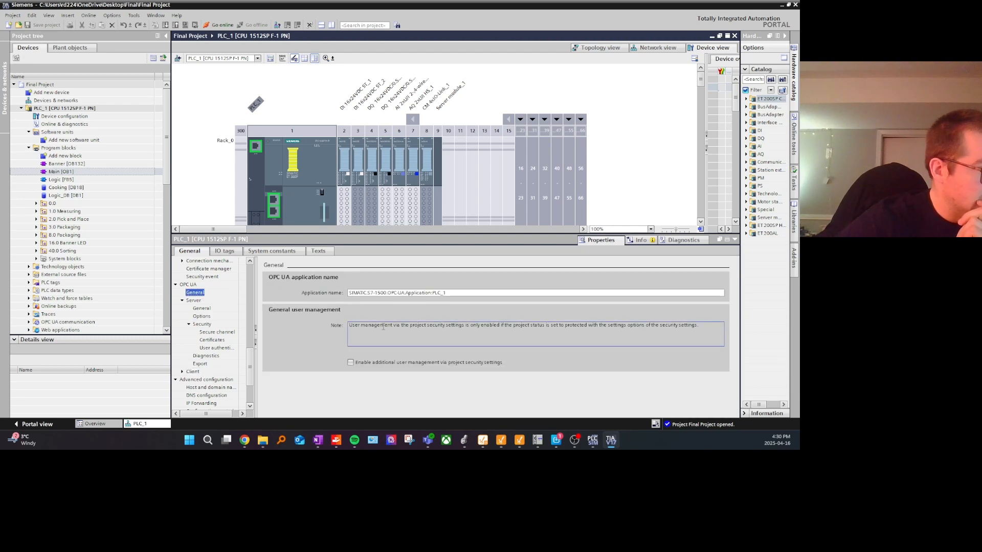
Step: Deactivate and reactivate the OPC UA server of PLC_1, accept the security note, and check the server addresses
{"action": "left_click", "coordinate": [194, 301]}
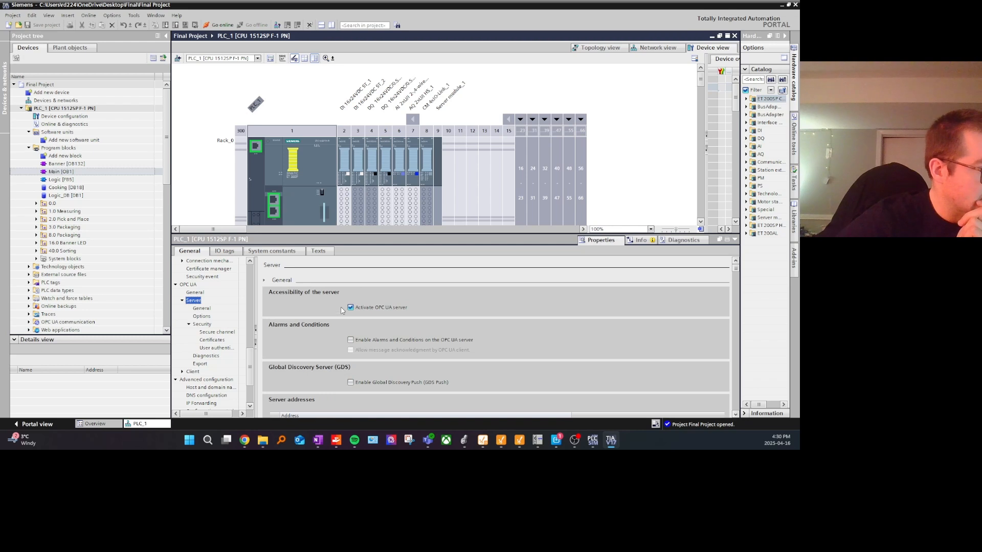
{"action": "scroll", "coordinate": [342, 310], "scroll_direction": "down", "scroll_amount": 4}
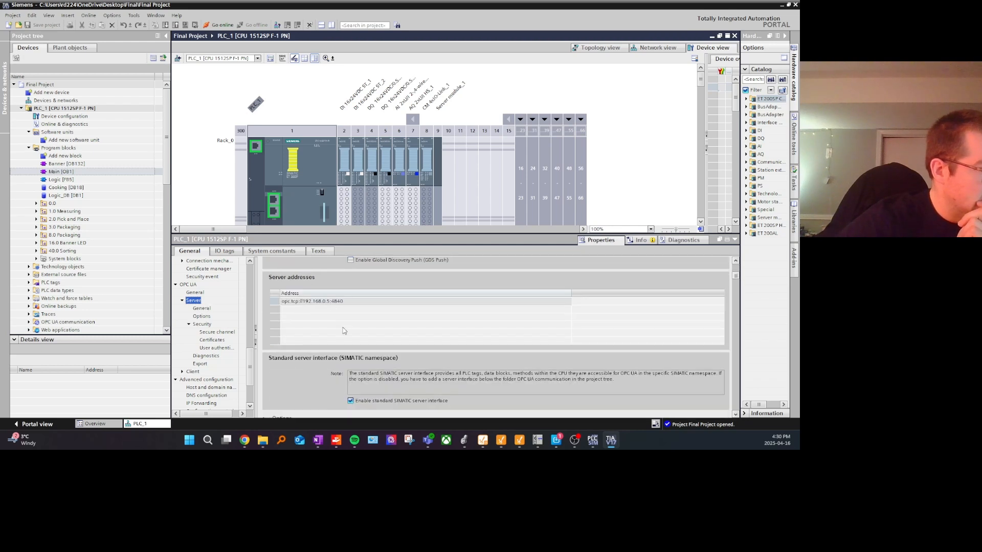
{"action": "scroll", "coordinate": [342, 331], "scroll_direction": "up", "scroll_amount": 4}
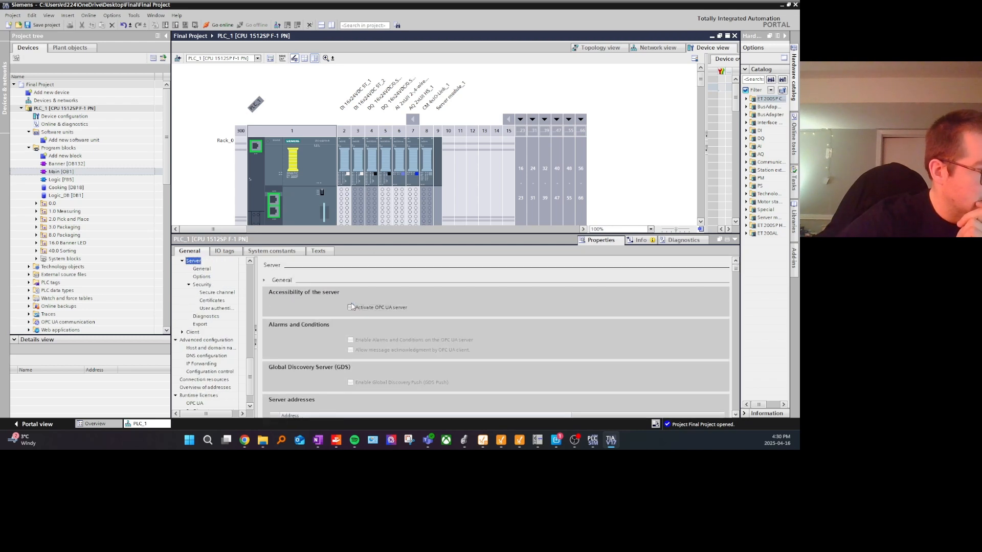
{"action": "left_click", "coordinate": [351, 308]}
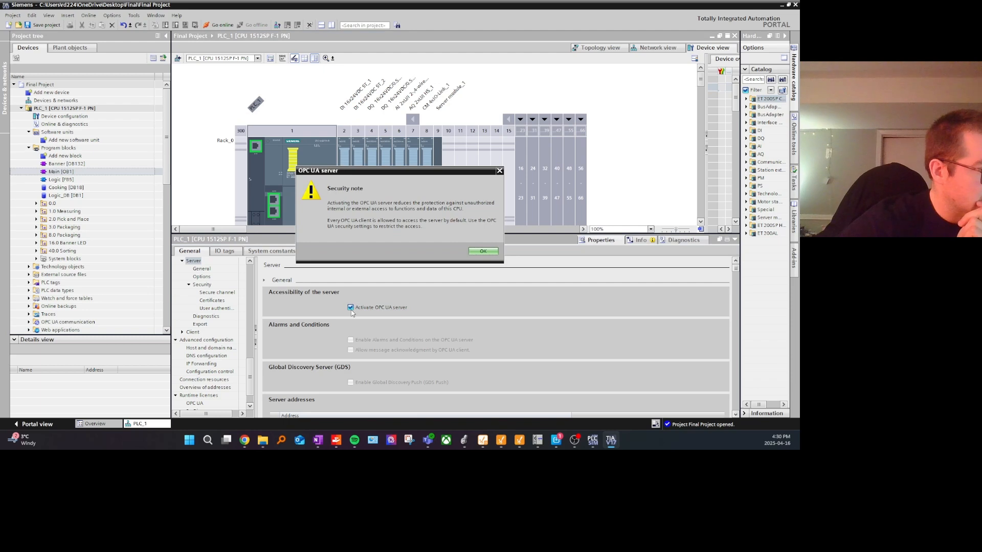
{"action": "left_click", "coordinate": [484, 252]}
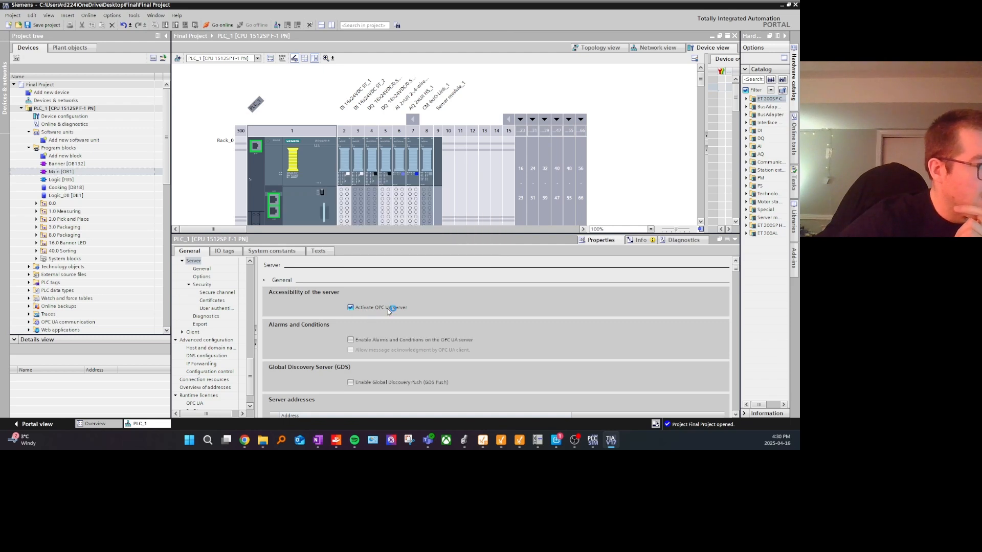
{"action": "scroll", "coordinate": [410, 305], "scroll_direction": "down", "scroll_amount": 3}
{"action": "scroll", "coordinate": [392, 294], "scroll_direction": "down", "scroll_amount": 2}
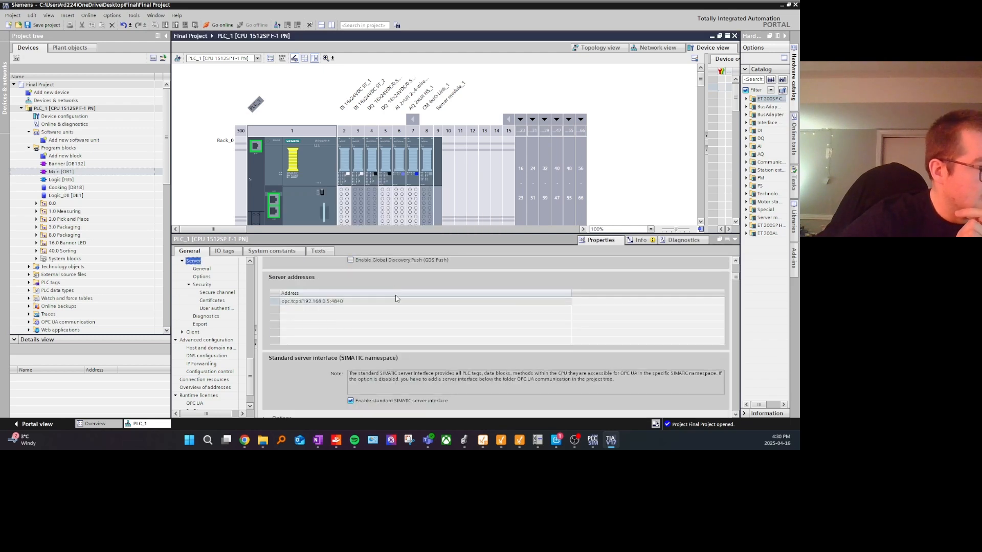
Step: Compile the hardware configuration of PLC_1
{"action": "left_click", "coordinate": [318, 187]}
{"action": "right_click", "coordinate": [87, 108]}
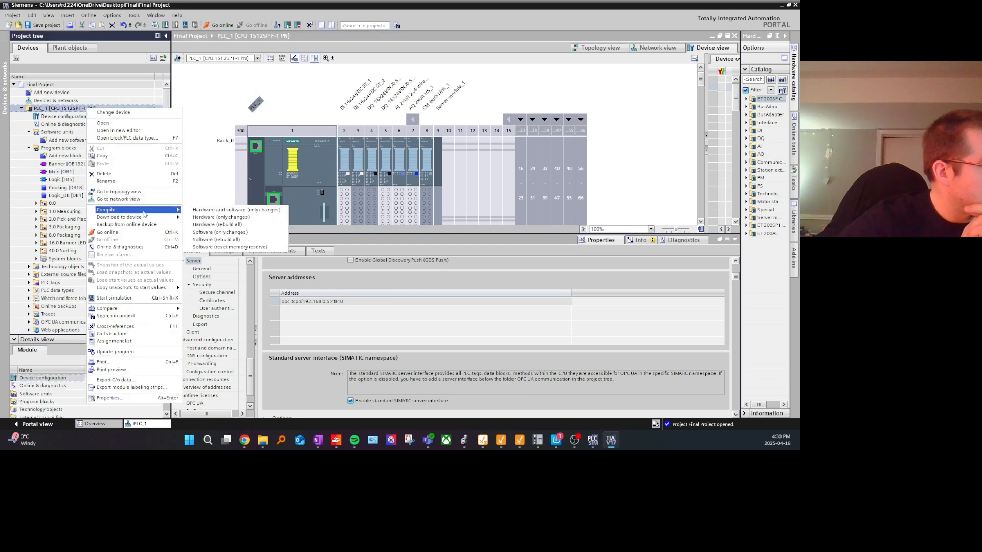
{"action": "left_click", "coordinate": [221, 217]}
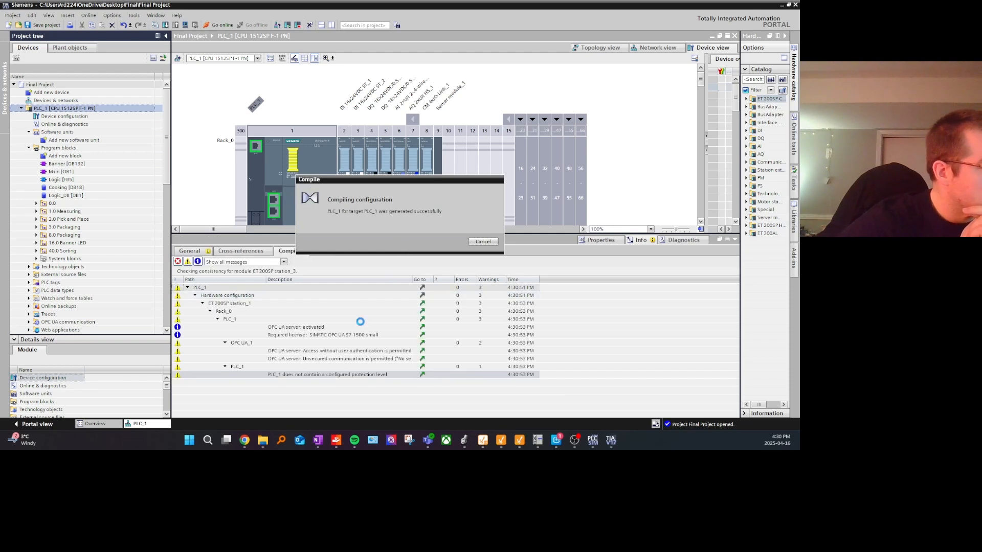
Step: Go to the required OPC UA license reported by the compile and select SIMATIC OPC UA S7-1500 small as the purchased license
{"action": "left_click", "coordinate": [423, 335]}
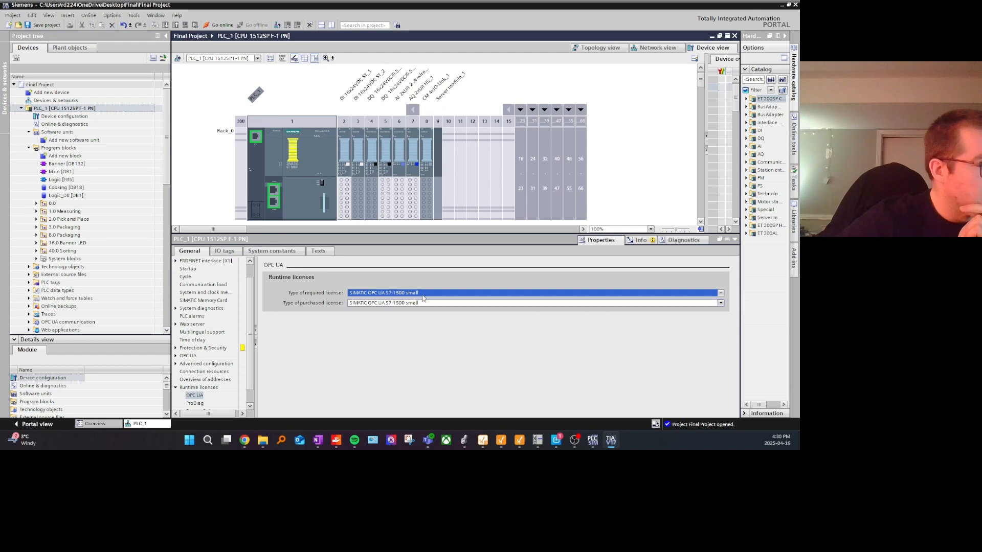
{"action": "left_click", "coordinate": [431, 306]}
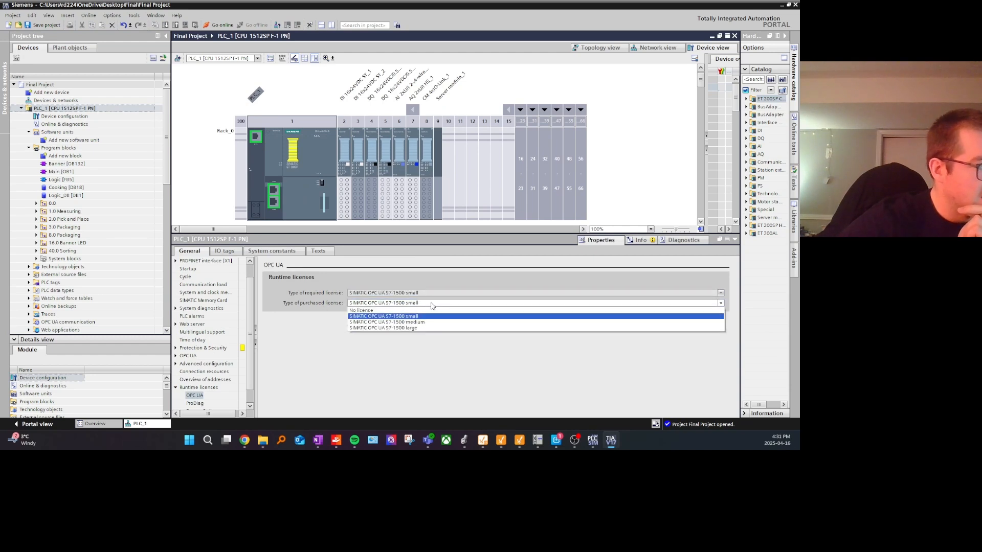
{"action": "left_click", "coordinate": [423, 316]}
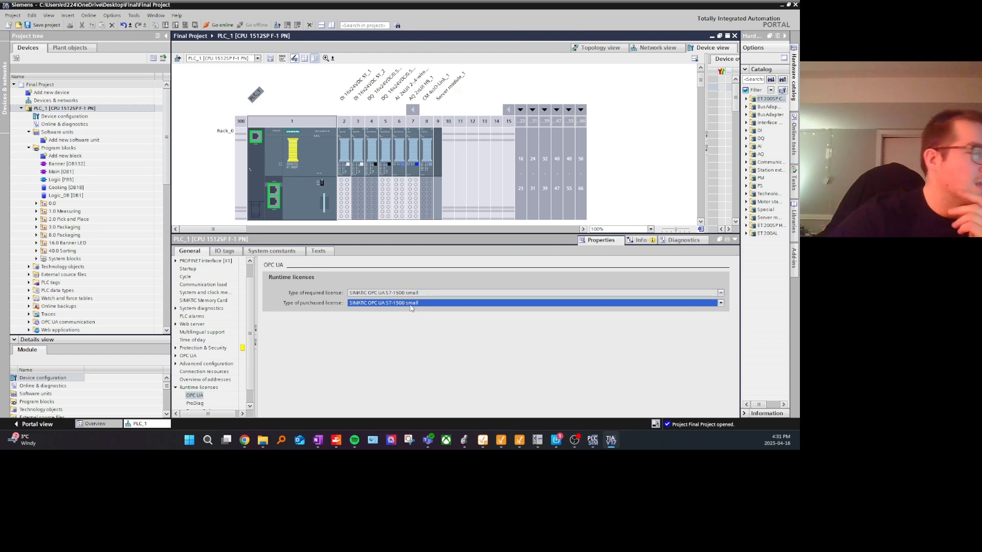
Step: Rebuild all hardware of PLC_1 and widen the description column of the compile results to read the full messages
{"action": "double_click", "coordinate": [300, 182]}
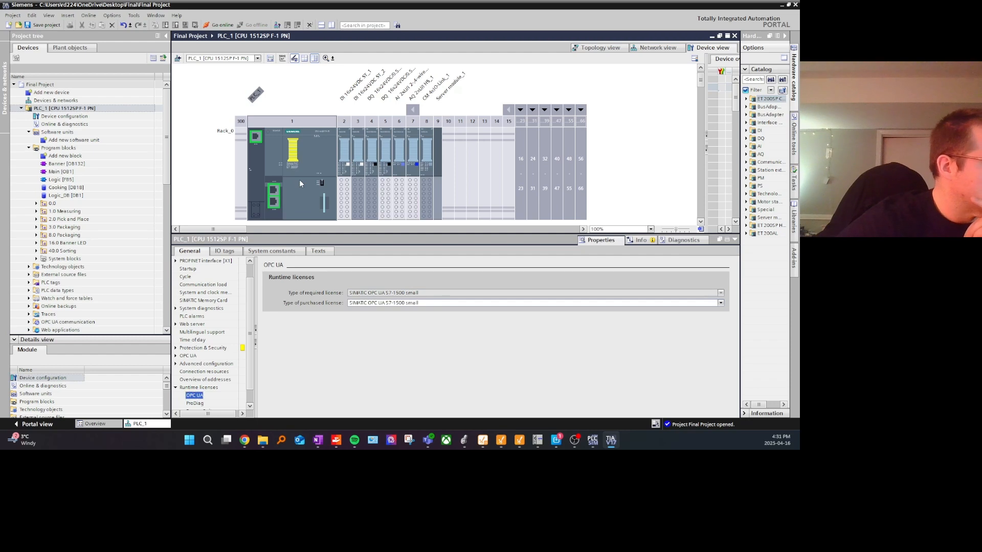
{"action": "right_click", "coordinate": [119, 109]}
{"action": "mouse_move", "coordinate": [204, 210]}
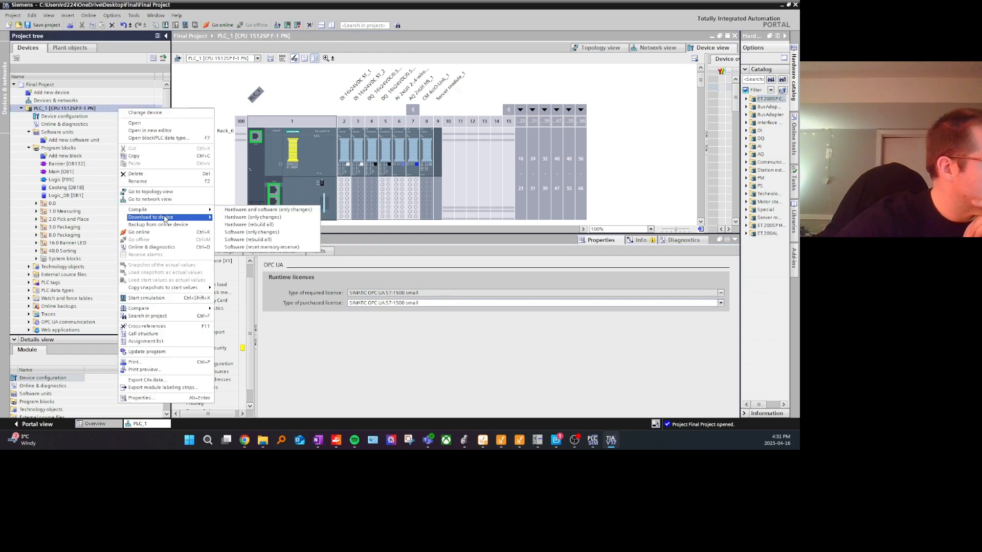
{"action": "left_click", "coordinate": [249, 224]}
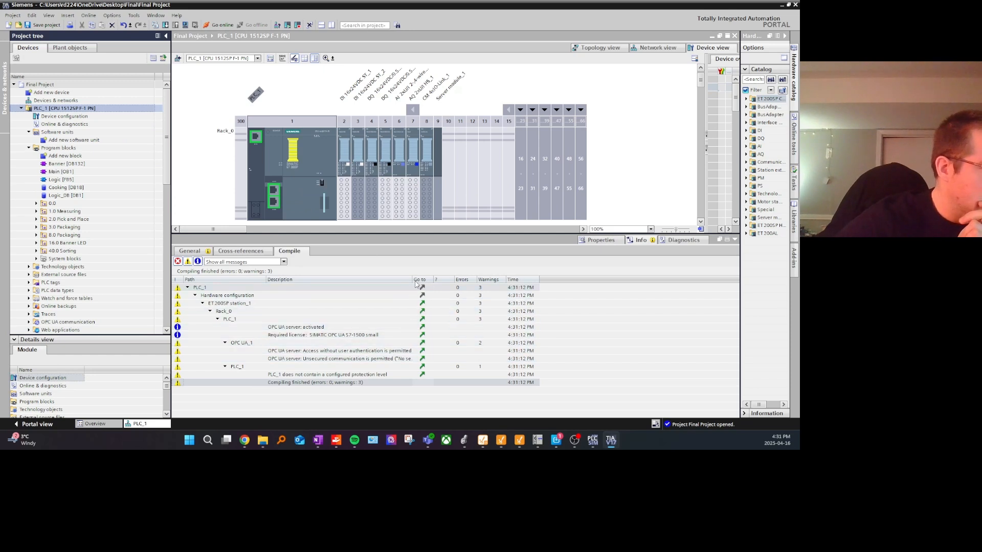
{"action": "left_click_drag", "start_coordinate": [412, 279], "coordinate": [577, 279]}
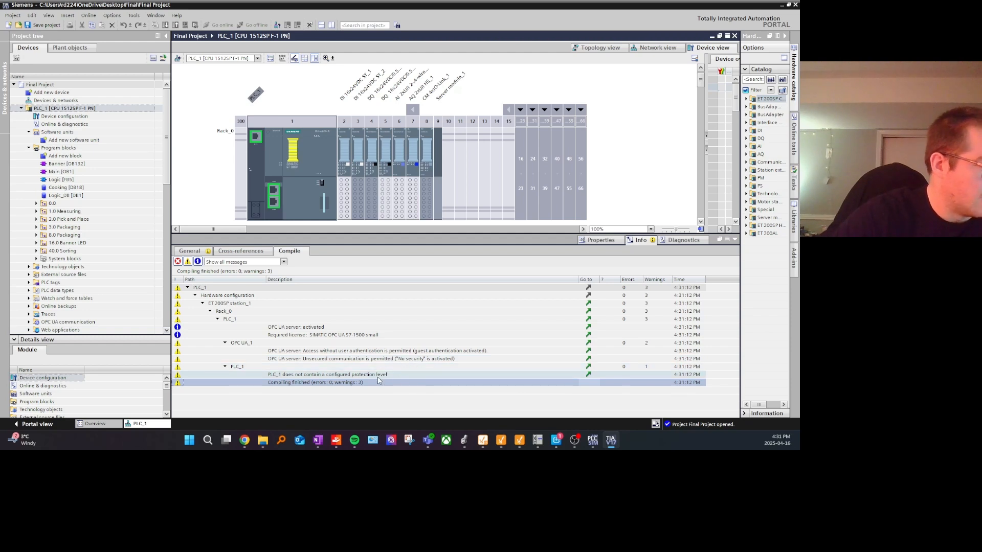
Step: Check the IPv4 settings of PLC_1's PROFINET interface [X1] and switch to the S7-PLCSIM Advanced control panel
{"action": "double_click", "coordinate": [308, 175]}
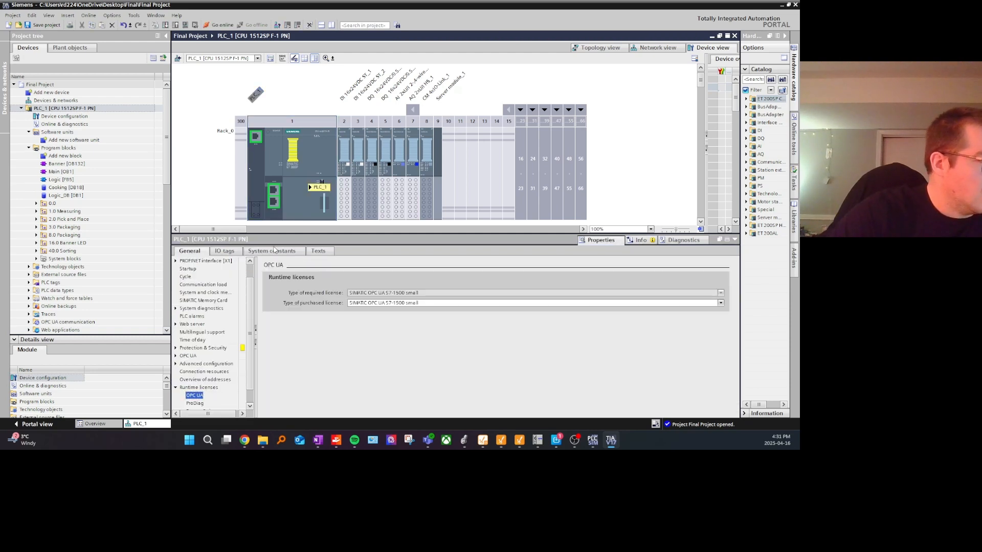
{"action": "left_click", "coordinate": [206, 283]}
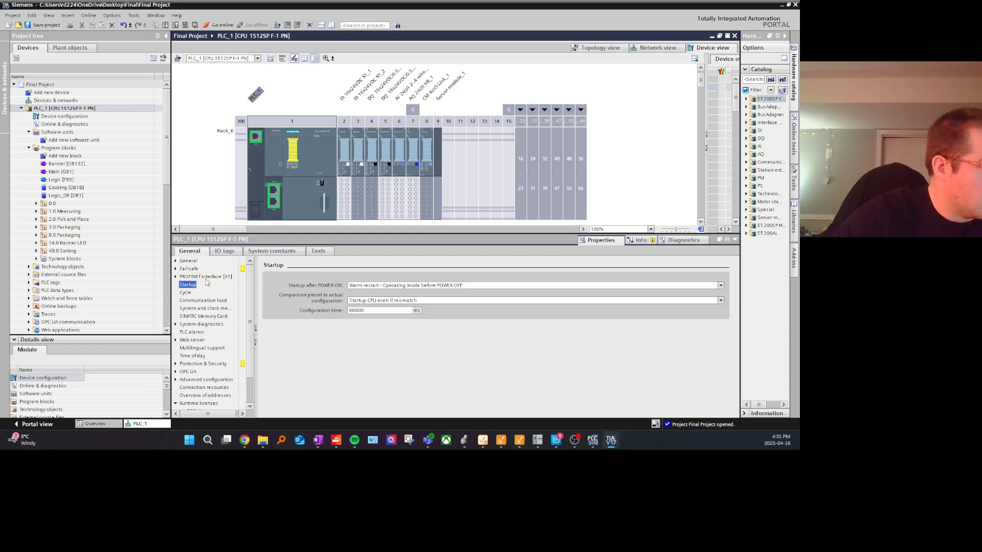
{"action": "left_click", "coordinate": [205, 277]}
{"action": "scroll", "coordinate": [322, 310], "scroll_direction": "down", "scroll_amount": 10}
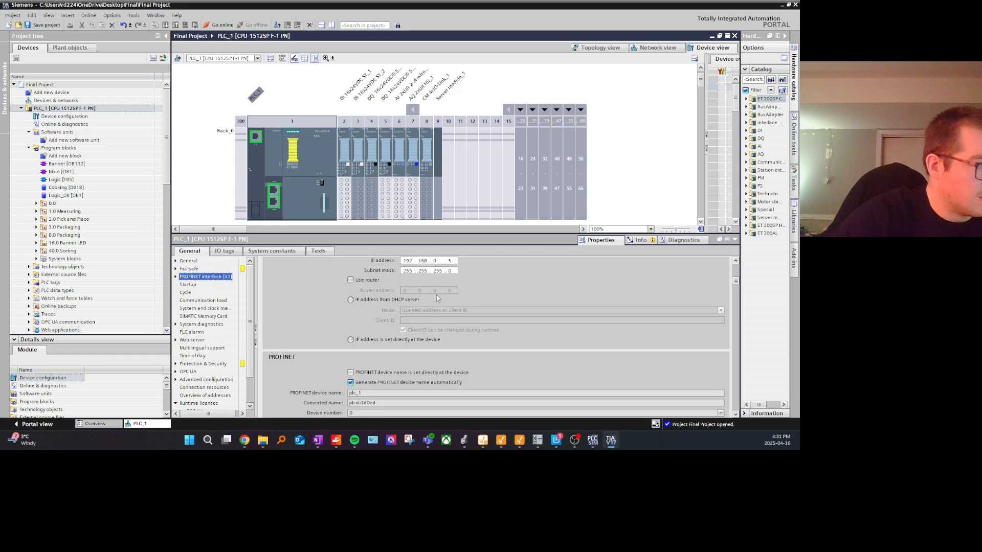
{"action": "scroll", "coordinate": [437, 299], "scroll_direction": "up", "scroll_amount": 2}
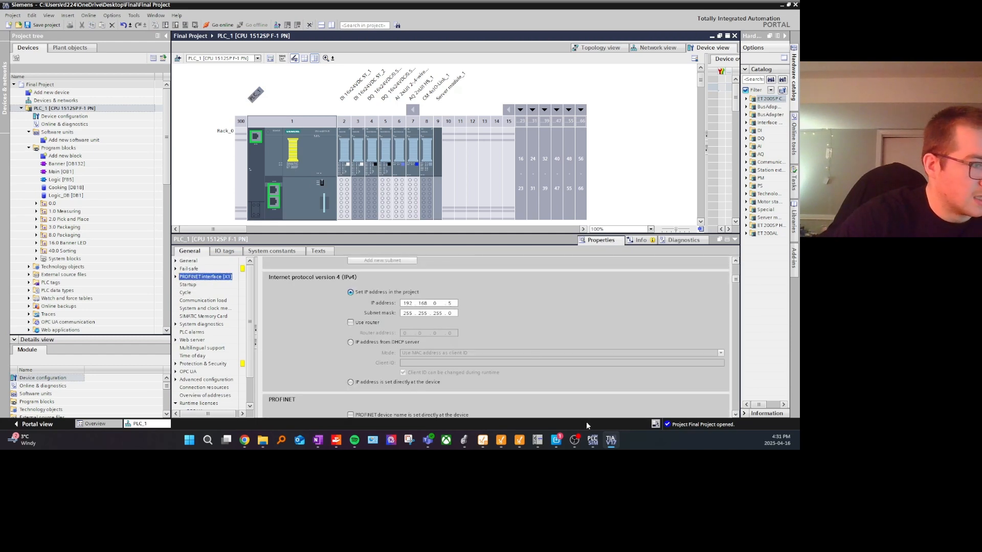
{"action": "left_click", "coordinate": [592, 439]}
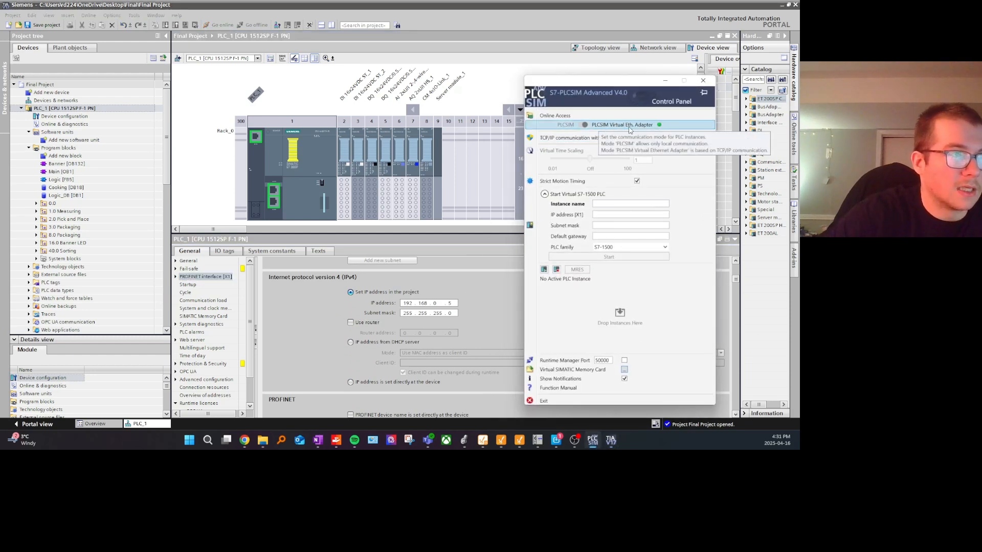
{"action": "left_click", "coordinate": [625, 203]}
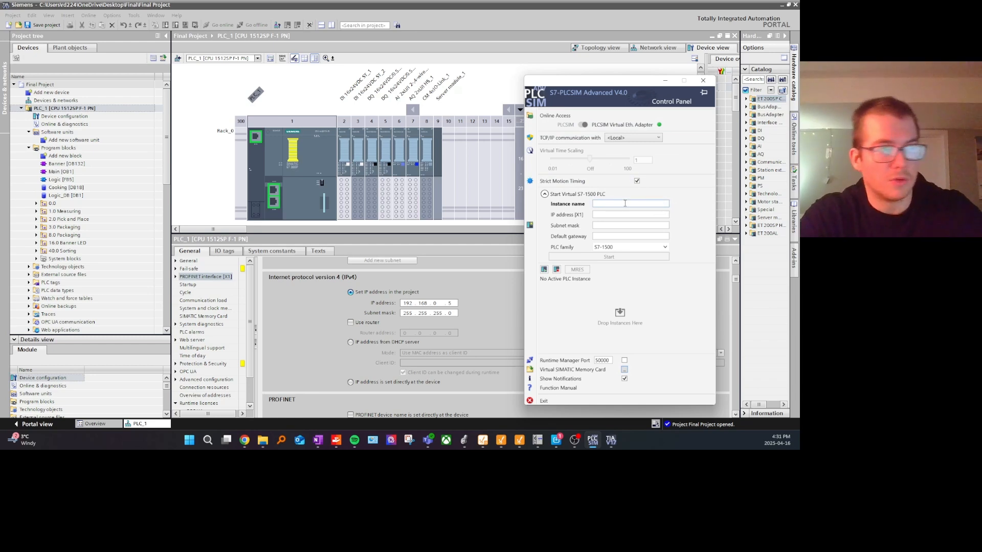
{"action": "type", "text": "PLC-"}
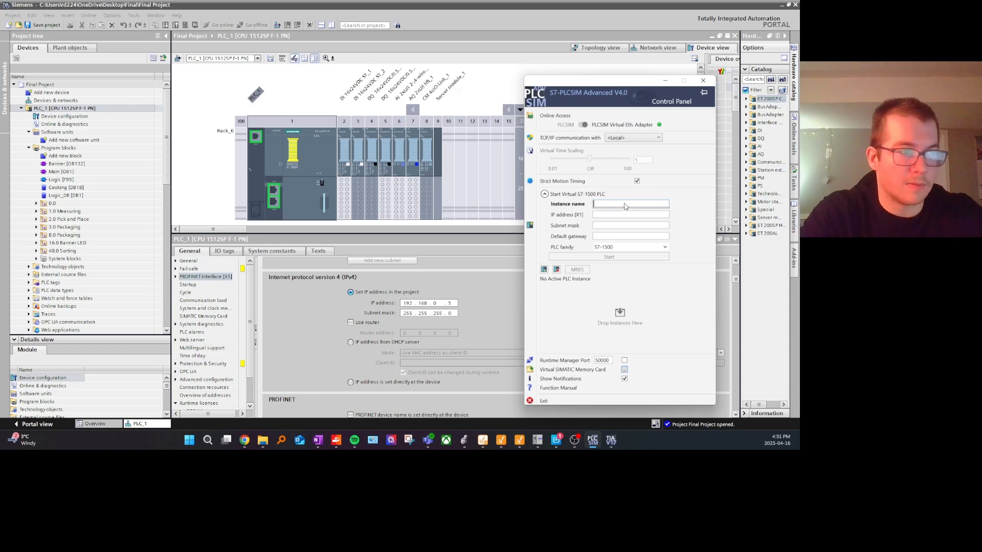
{"action": "type", "text": "1"}
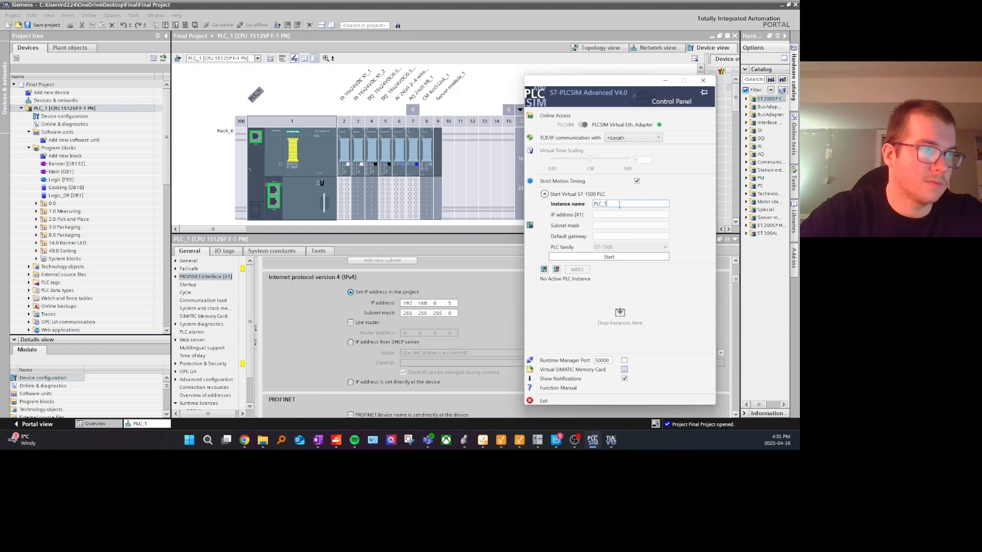
{"action": "key", "text": "BackSpace"}
{"action": "key", "text": "BackSpace"}
{"action": "key", "text": "BackSpace"}
{"action": "key", "text": "BackSpace"}
{"action": "key", "text": "BackSpace"}
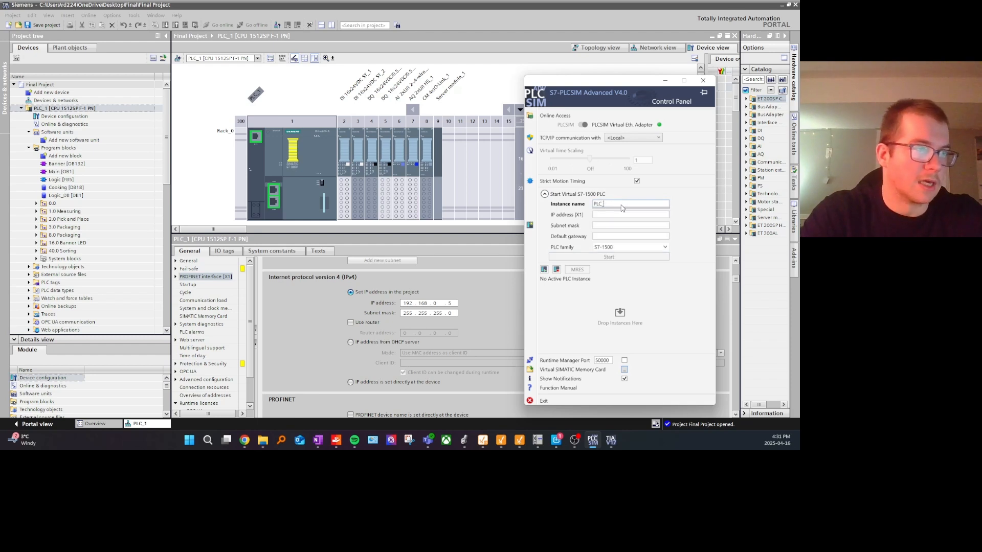
{"action": "left_click", "coordinate": [621, 207]}
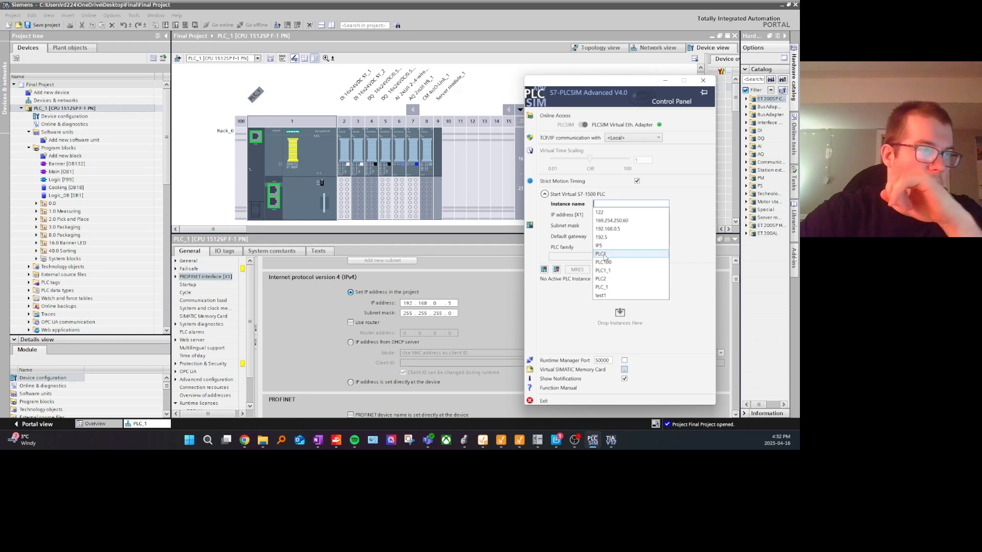
Step: Name the virtual S7-1500 instance Video_Tutorial, with IP address 192.168.0.5 and subnet mask 255.255.255.0
{"action": "left_click", "coordinate": [613, 204]}
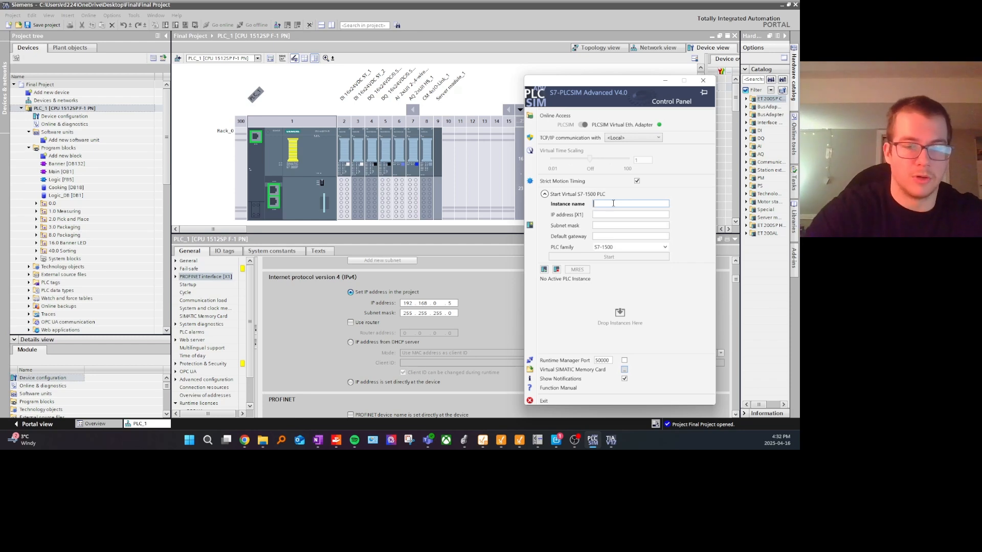
{"action": "type", "text": "Video_Tutor"}
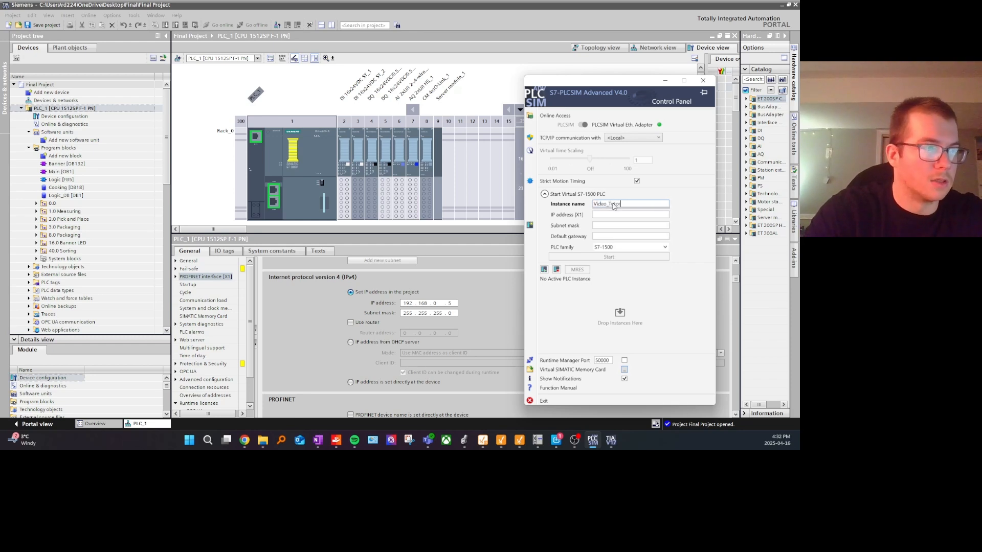
{"action": "type", "text": "ial"}
{"action": "type", "text": "192.1"}
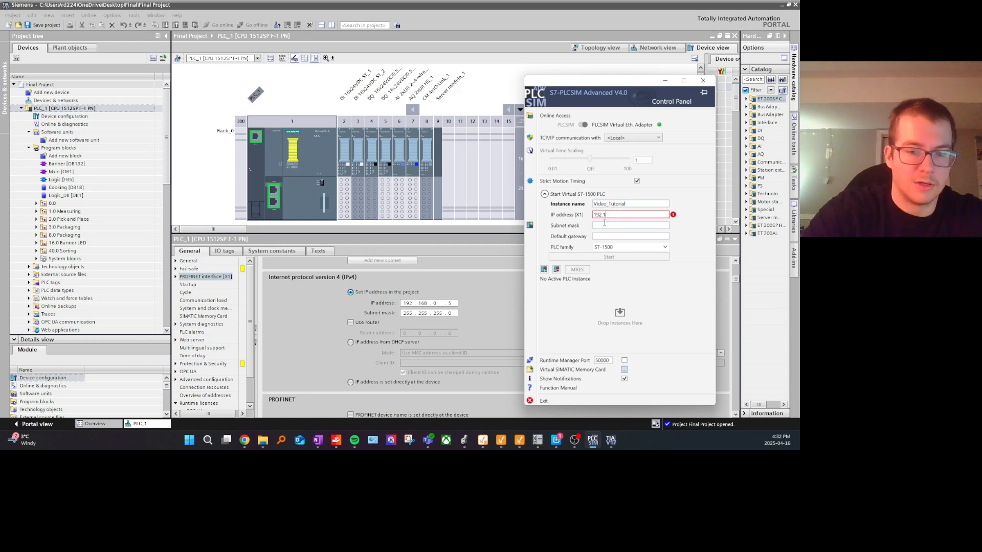
{"action": "type", "text": "68.0"}
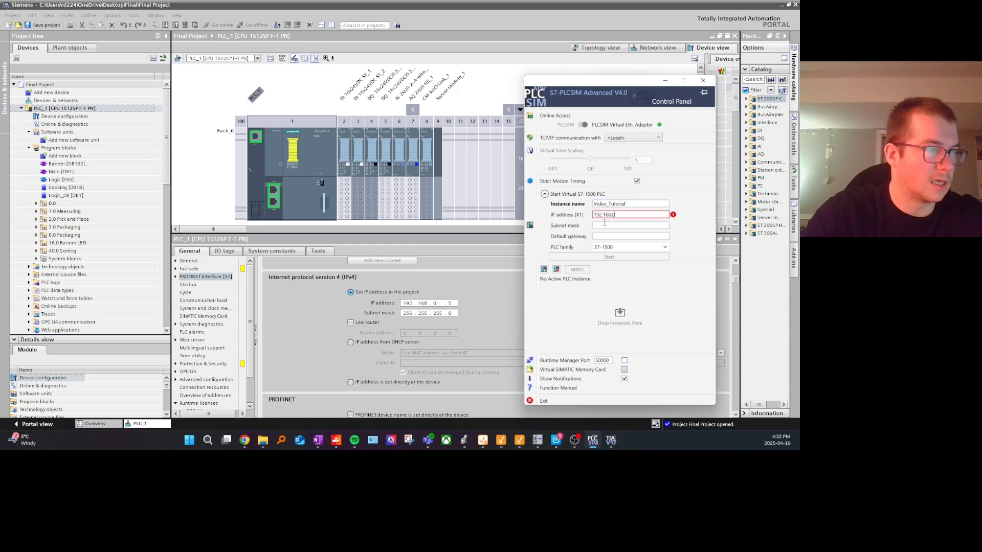
{"action": "type", "text": ".5"}
{"action": "left_click", "coordinate": [604, 225]}
{"action": "type", "text": "255.255.2"}
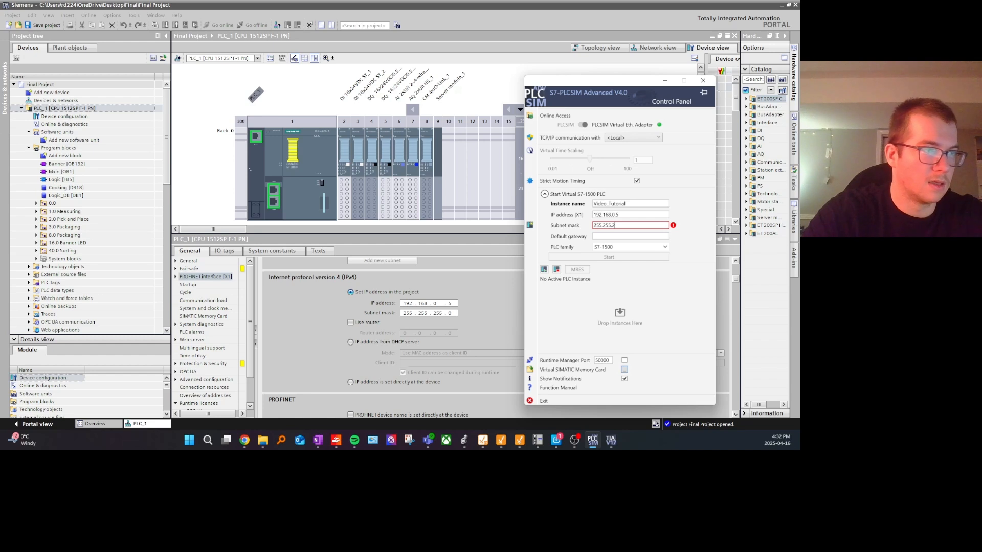
{"action": "type", "text": "55.0"}
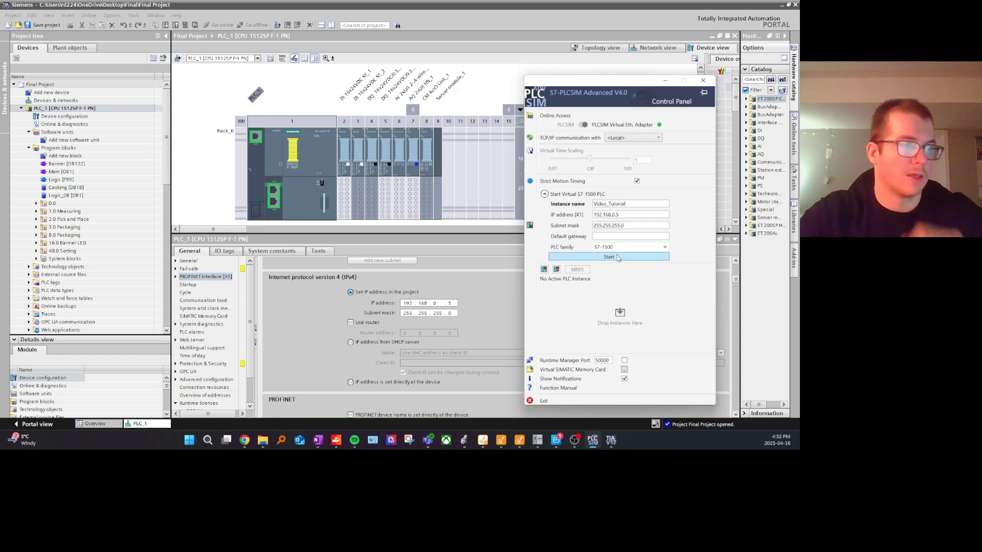
Step: Review the computer's Ethernet settings in Windows, including IP assignment, IPv4 address and mask, and close them
{"action": "left_click", "coordinate": [208, 440]}
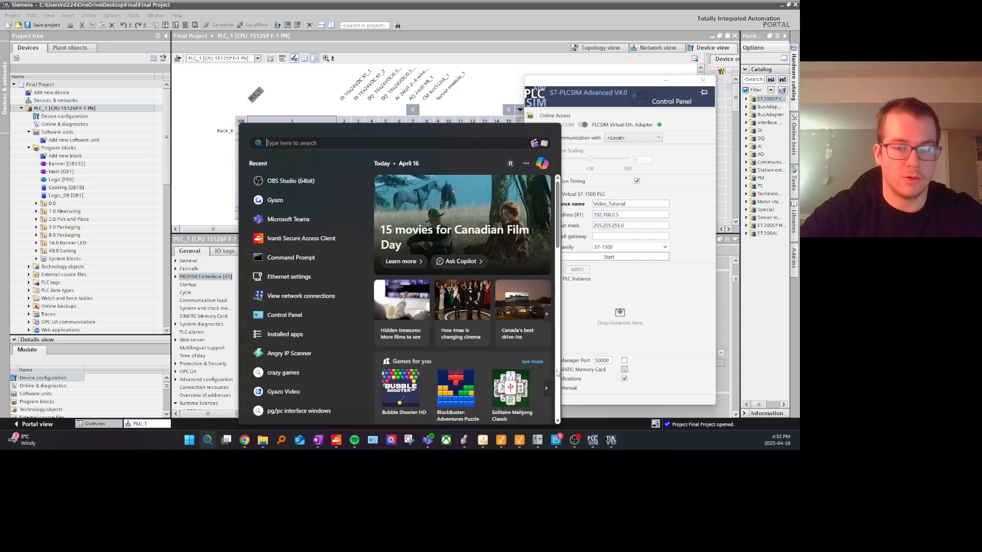
{"action": "type", "text": "ether"}
{"action": "left_click", "coordinate": [287, 252]}
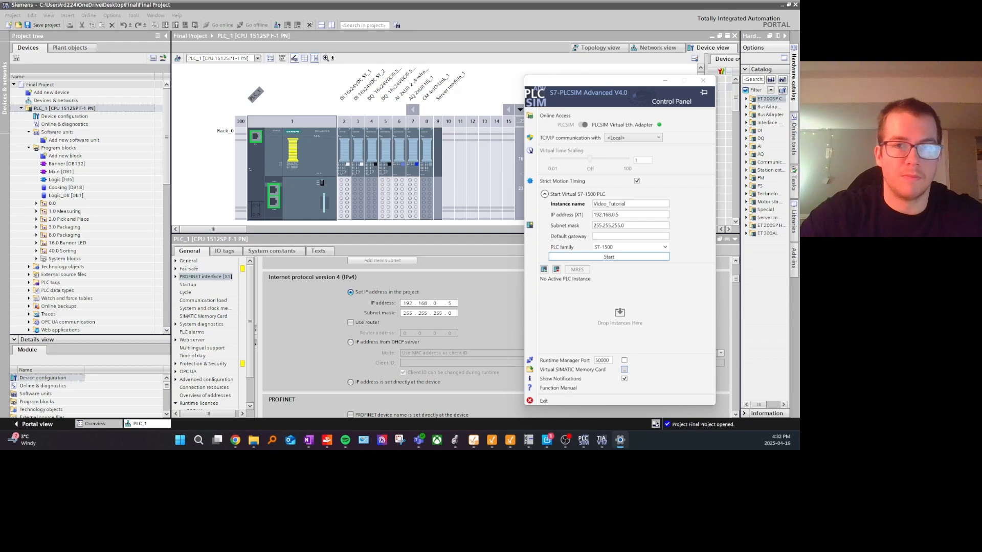
{"action": "left_click_drag", "start_coordinate": [173, 77], "coordinate": [212, 74]}
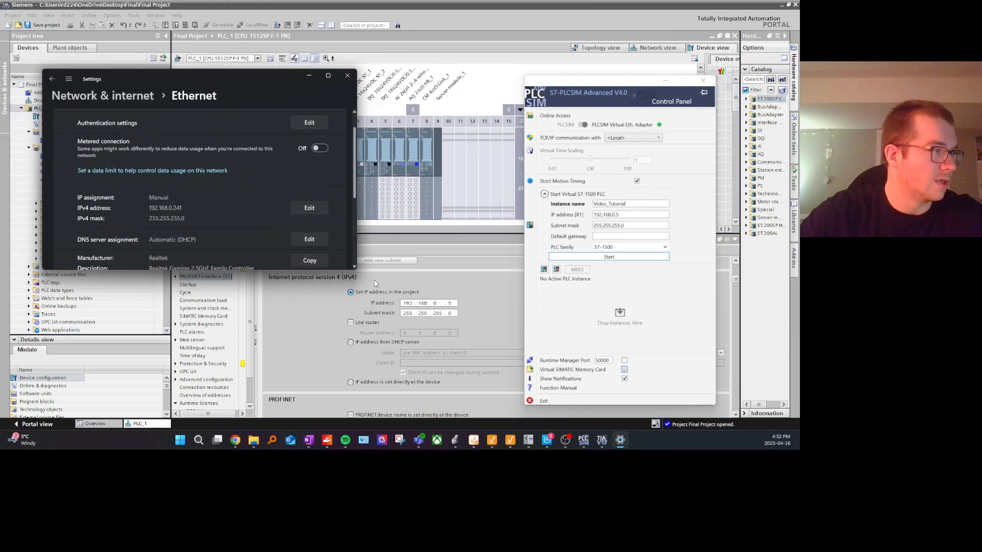
{"action": "left_click_drag", "start_coordinate": [355, 269], "coordinate": [405, 358]}
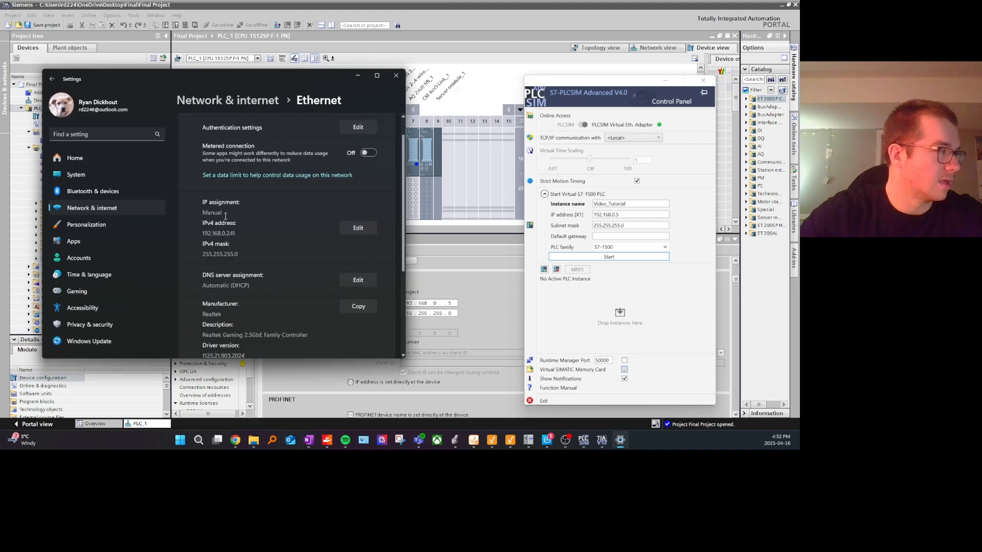
{"action": "scroll", "coordinate": [233, 204], "scroll_direction": "up", "scroll_amount": 1}
{"action": "scroll", "coordinate": [233, 260], "scroll_direction": "down", "scroll_amount": 4}
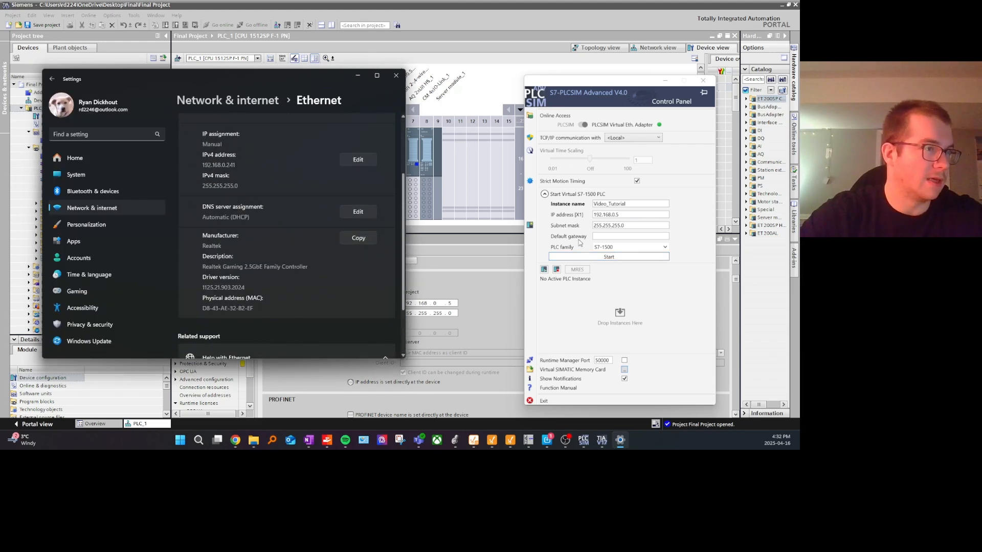
{"action": "scroll", "coordinate": [247, 172], "scroll_direction": "up", "scroll_amount": 4}
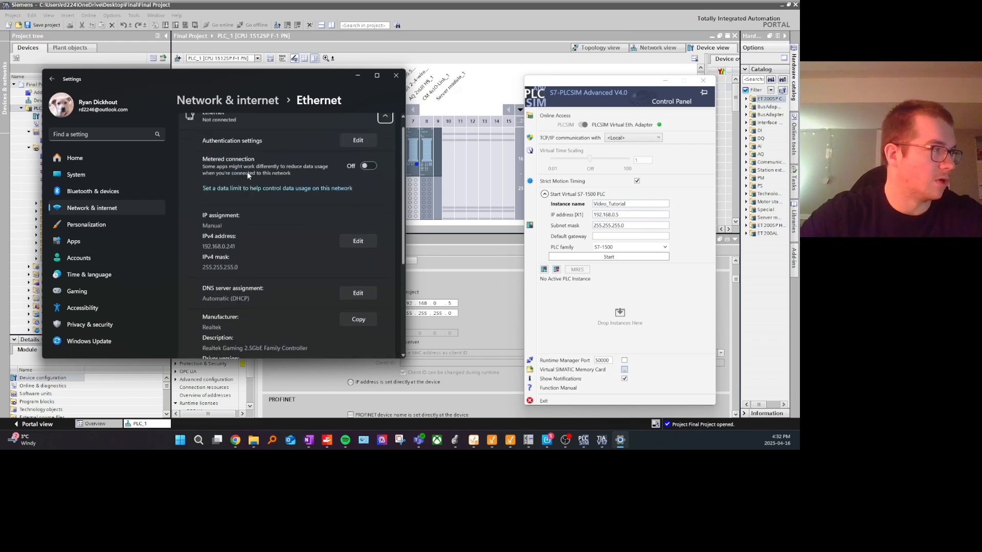
{"action": "left_click", "coordinate": [396, 75]}
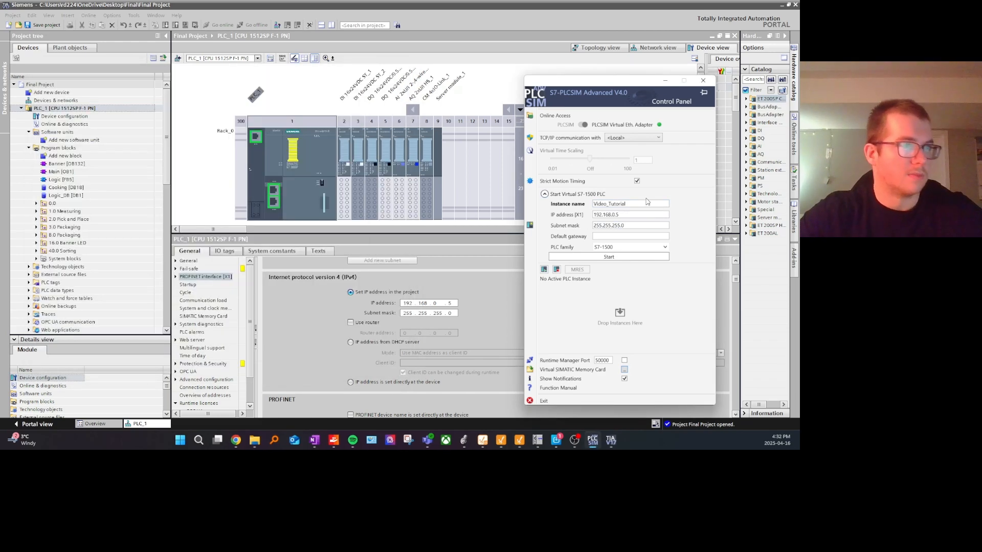
Step: Start the virtual S7-1500 PLC instance Video_Tutorial
{"action": "left_click", "coordinate": [624, 260]}
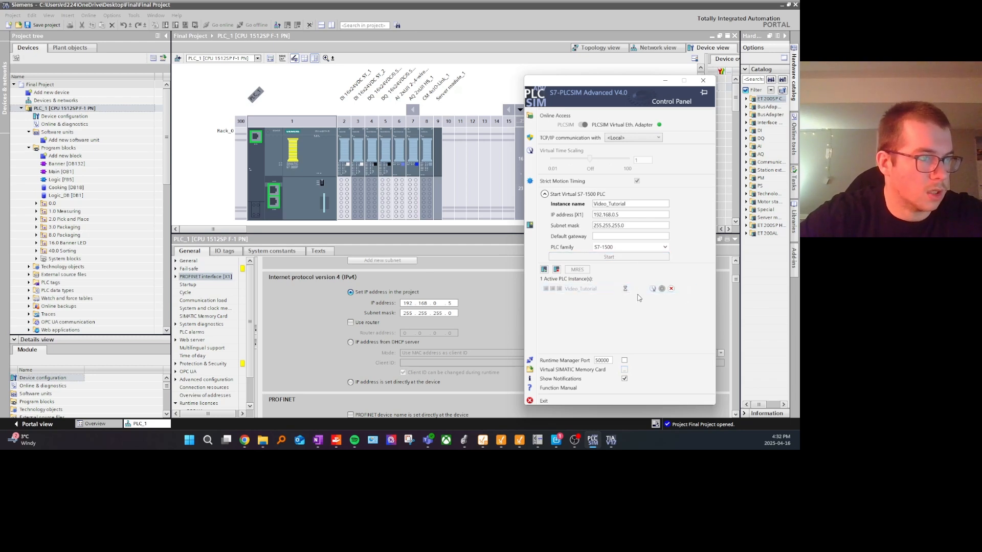
Step: Start downloading PLC_1 to the device and place the S7-PLCSIM Advanced control panel clear of the download dialog
{"action": "right_click", "coordinate": [88, 109]}
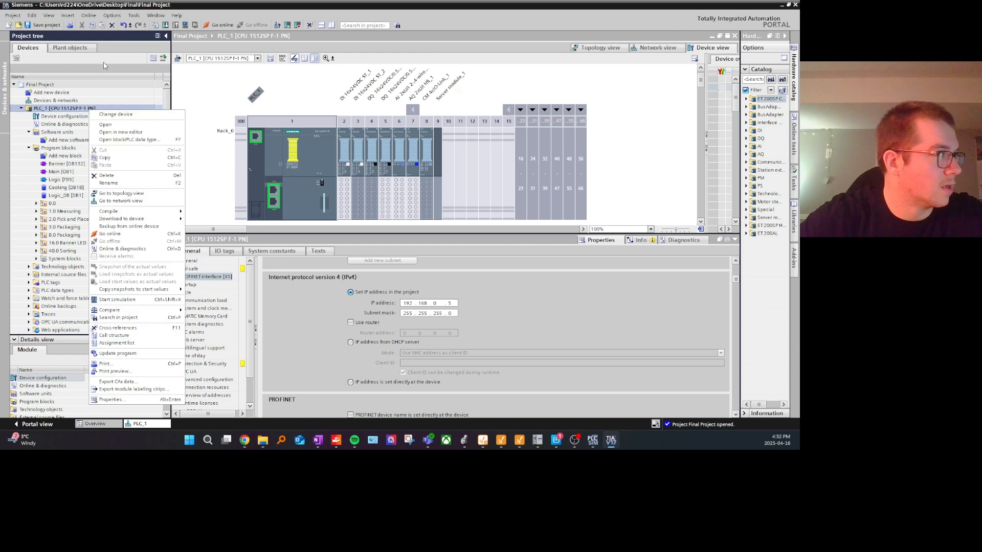
{"action": "left_click", "coordinate": [112, 19]}
{"action": "left_click", "coordinate": [88, 15]}
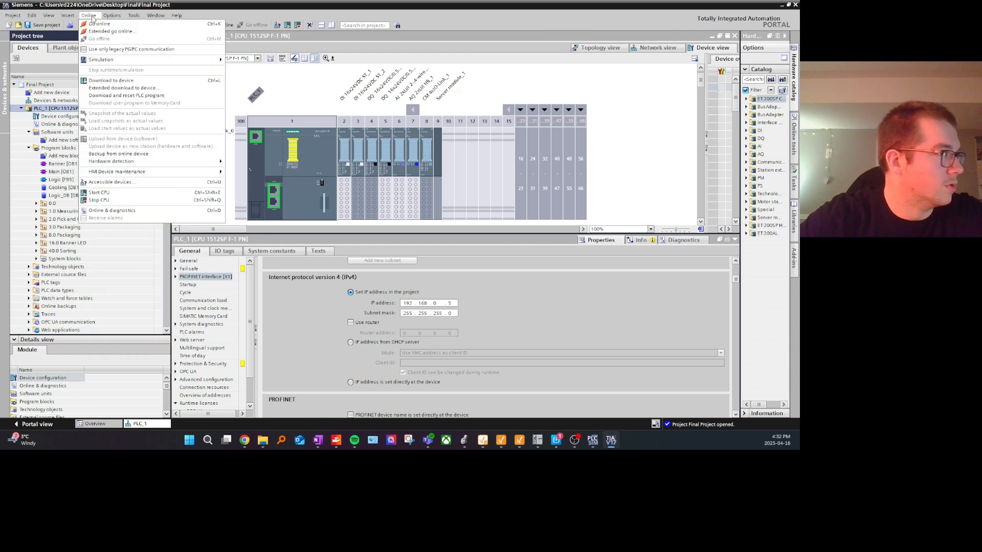
{"action": "left_click", "coordinate": [117, 81]}
{"action": "left_click", "coordinate": [593, 440]}
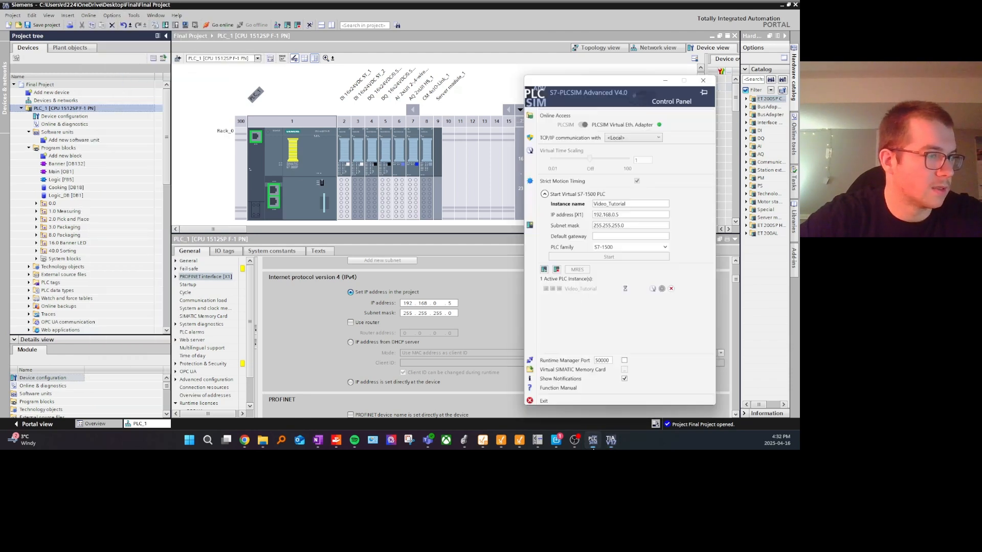
{"action": "left_click_drag", "start_coordinate": [624, 93], "coordinate": [694, 78]}
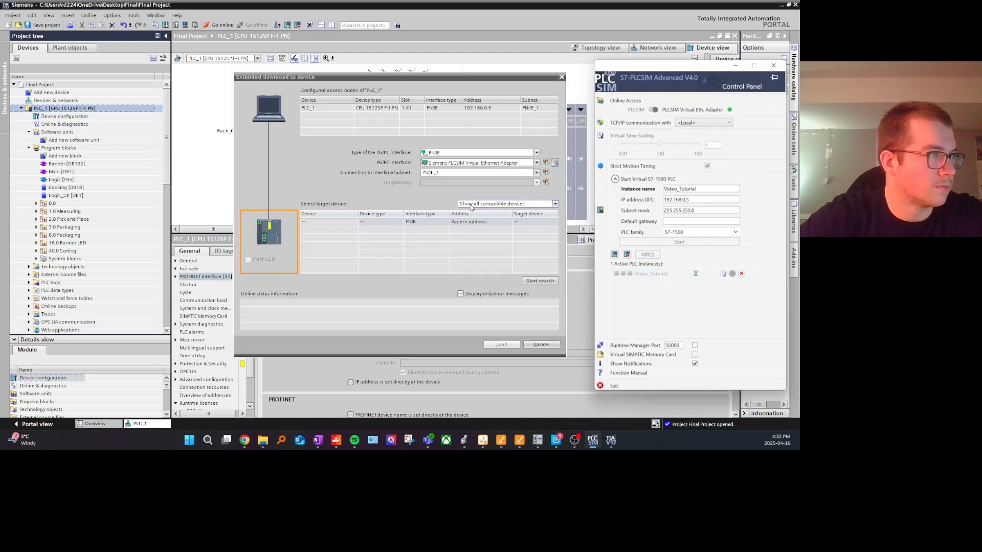
Step: Set the PG/PC interface to Siemens PLCSIM Virtual Ethernet Adapter and keep PN/IE_1 as the interface/subnet connection
{"action": "left_click", "coordinate": [463, 165]}
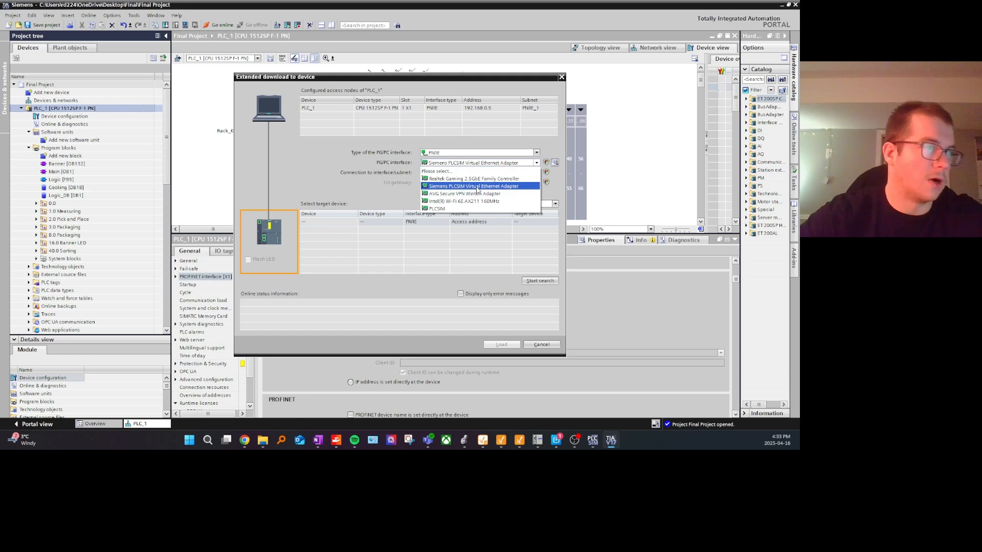
{"action": "left_click", "coordinate": [477, 188]}
{"action": "left_click", "coordinate": [476, 165]}
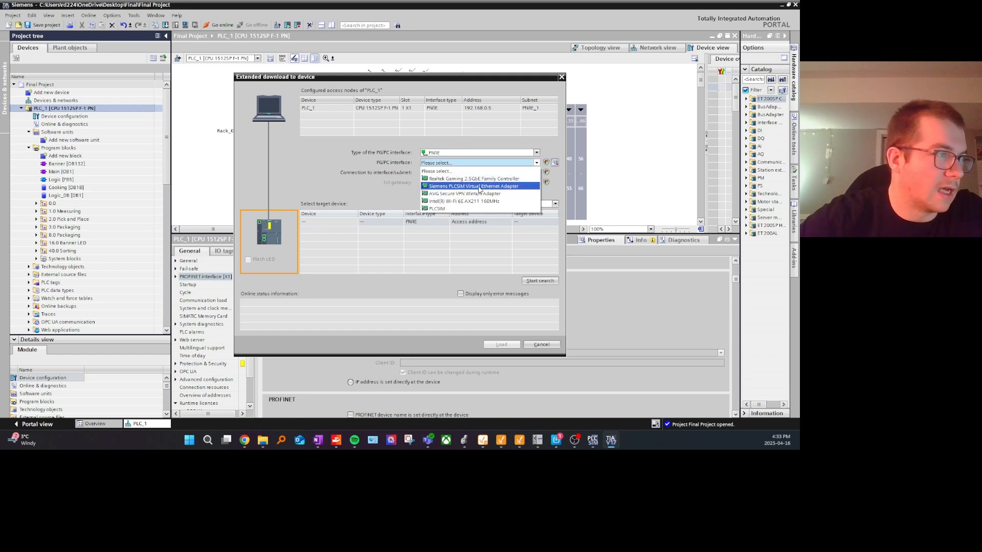
{"action": "left_click", "coordinate": [479, 186]}
{"action": "left_click", "coordinate": [467, 174]}
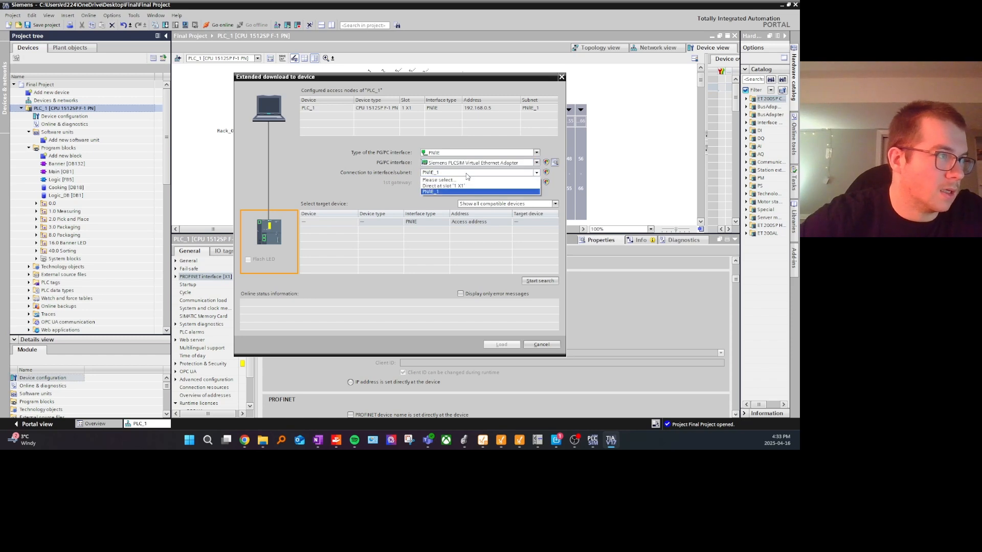
{"action": "left_click", "coordinate": [458, 175]}
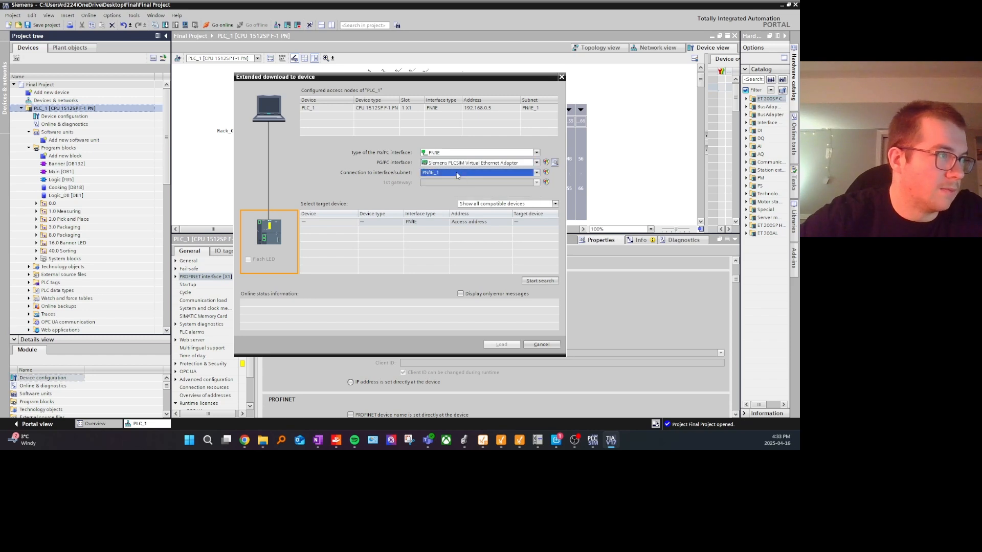
Step: Search the selected subnet for all compatible devices and bring the S7-PLCSIM Advanced control panel beside the download dialog
{"action": "left_click", "coordinate": [513, 207]}
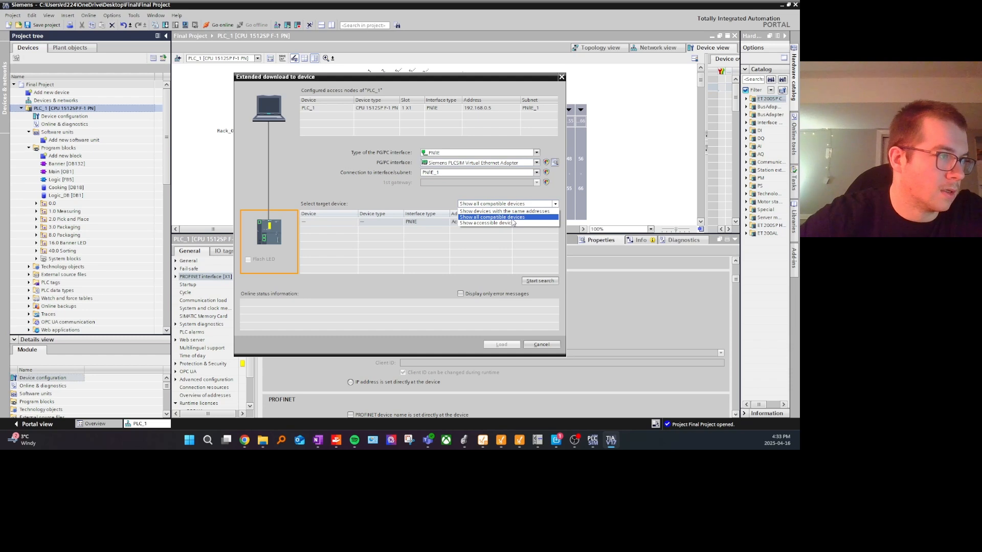
{"action": "left_click", "coordinate": [513, 222]}
{"action": "left_click", "coordinate": [540, 281]}
{"action": "left_click", "coordinate": [592, 441]}
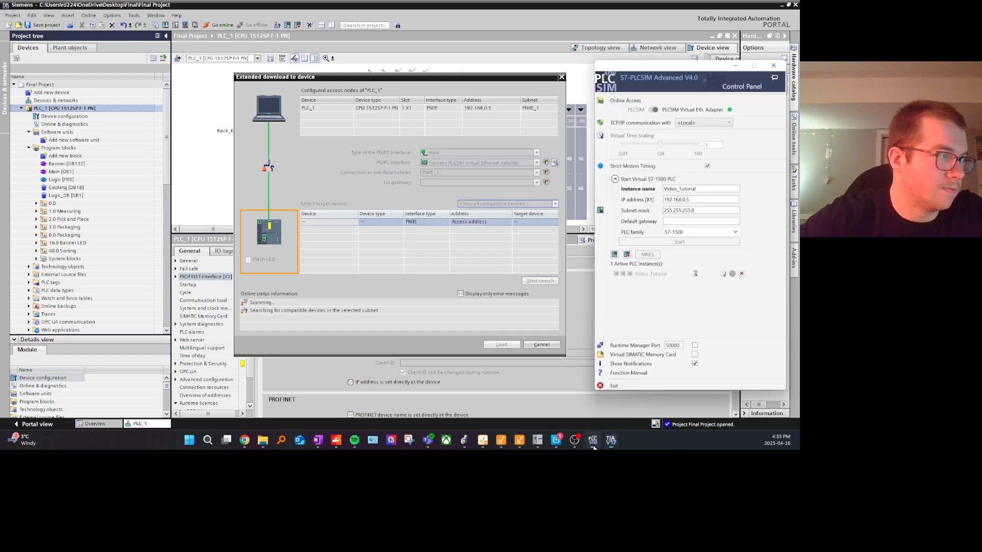
{"action": "left_click_drag", "start_coordinate": [651, 71], "coordinate": [622, 70]}
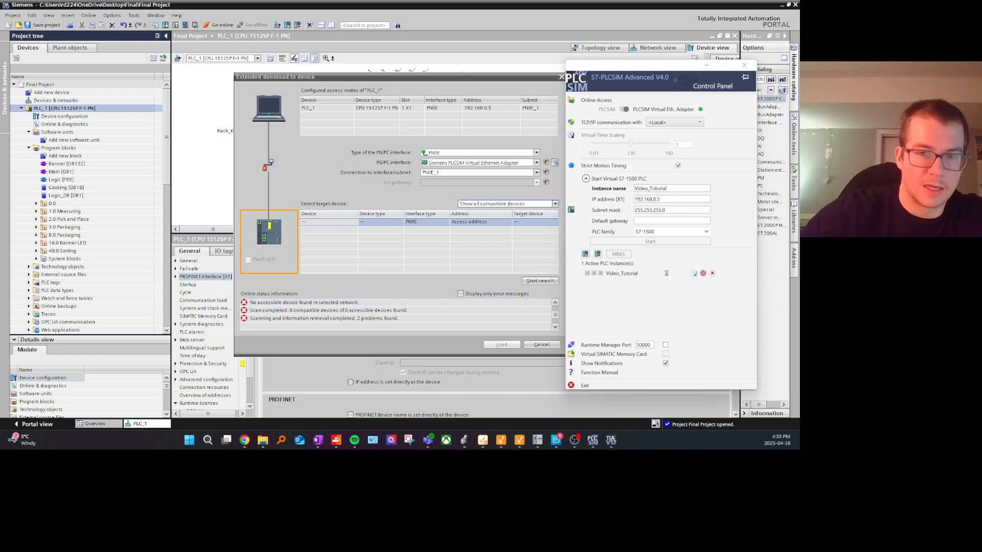
Step: Check the VPN connection in the Ivanti Secure Access Client and repeat the target device search for the download
{"action": "left_click_drag", "start_coordinate": [353, 444], "coordinate": [161, 121]}
{"action": "left_click", "coordinate": [200, 173]}
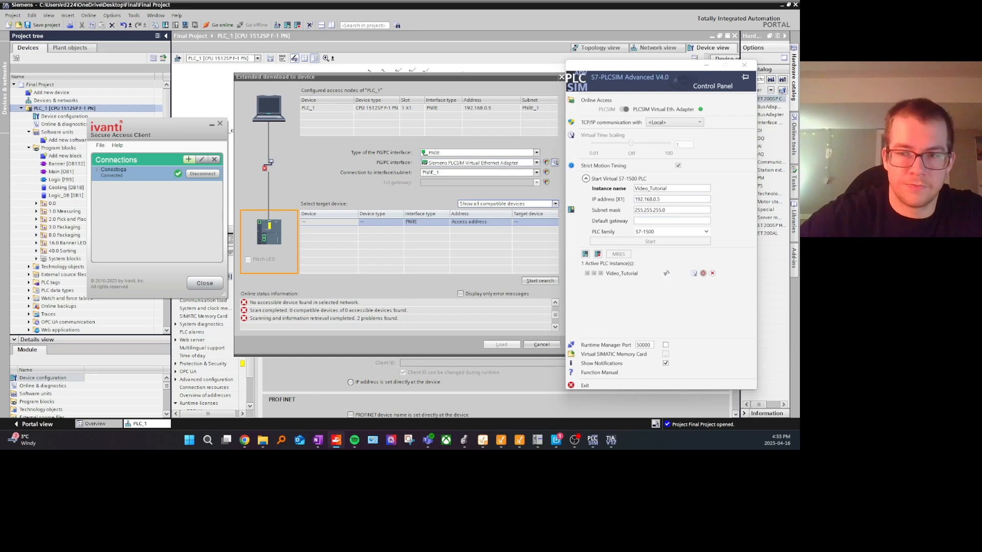
{"action": "left_click", "coordinate": [540, 281]}
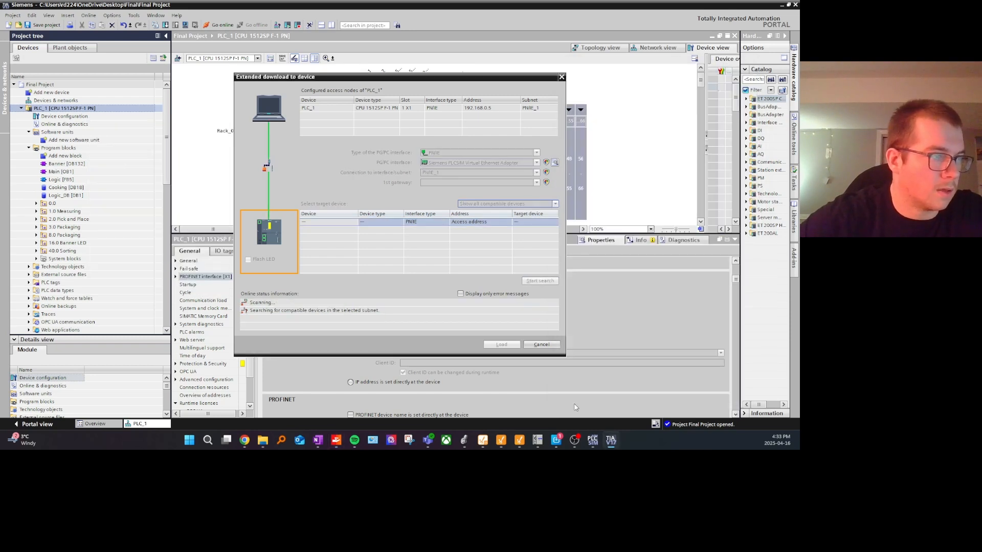
Step: Power off and unregister the Video_Tutorial instance, and close the S7-PLCSIM Advanced control panel to relaunch it
{"action": "left_click", "coordinate": [593, 443]}
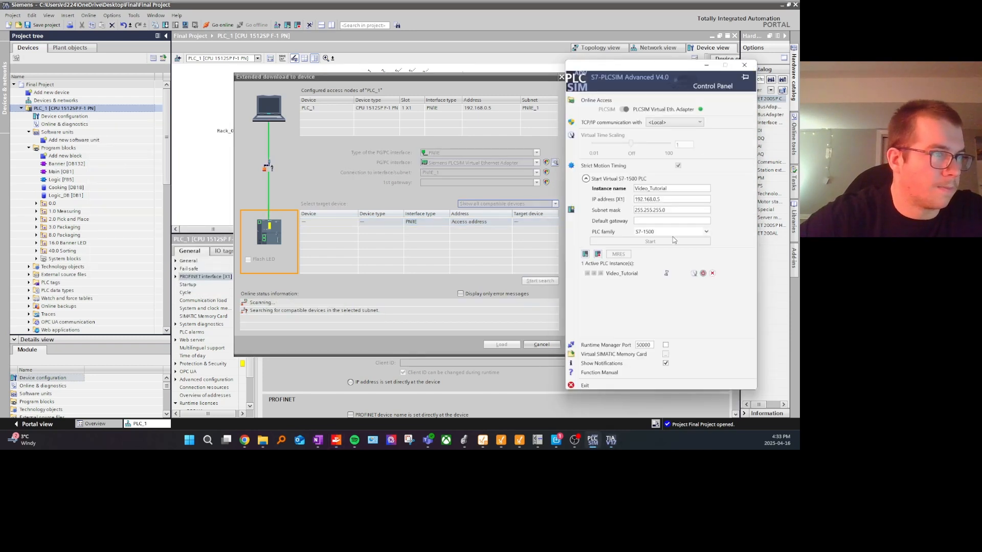
{"action": "left_click", "coordinate": [711, 274]}
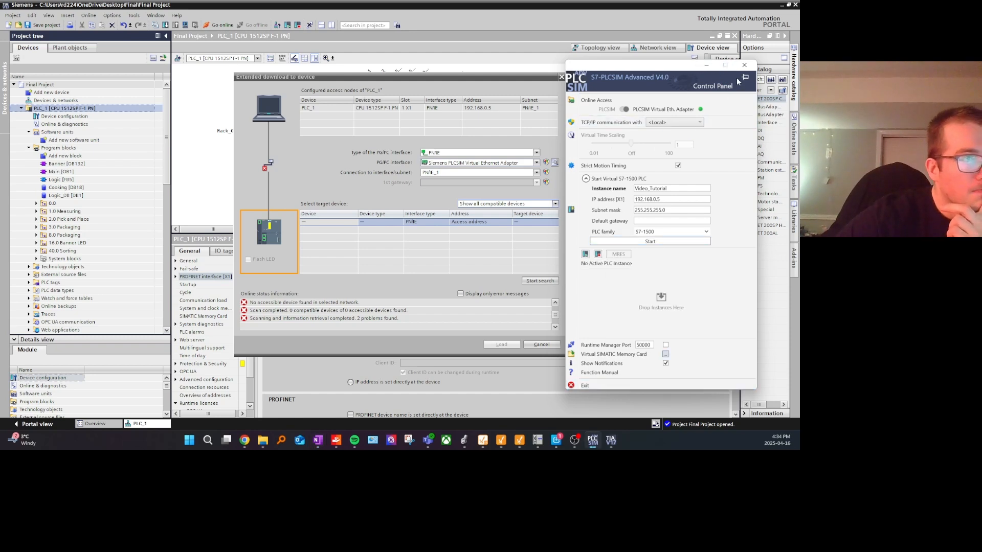
{"action": "left_click", "coordinate": [743, 65]}
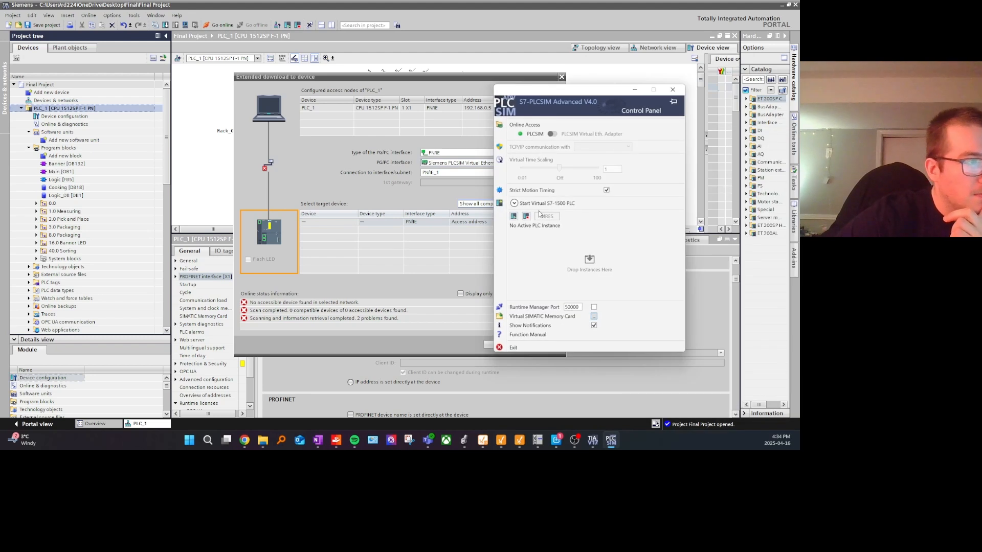
Step: Start a virtual PLC instance named Video_Tutorial with the PLC family ET 200SP
{"action": "left_click", "coordinate": [514, 203]}
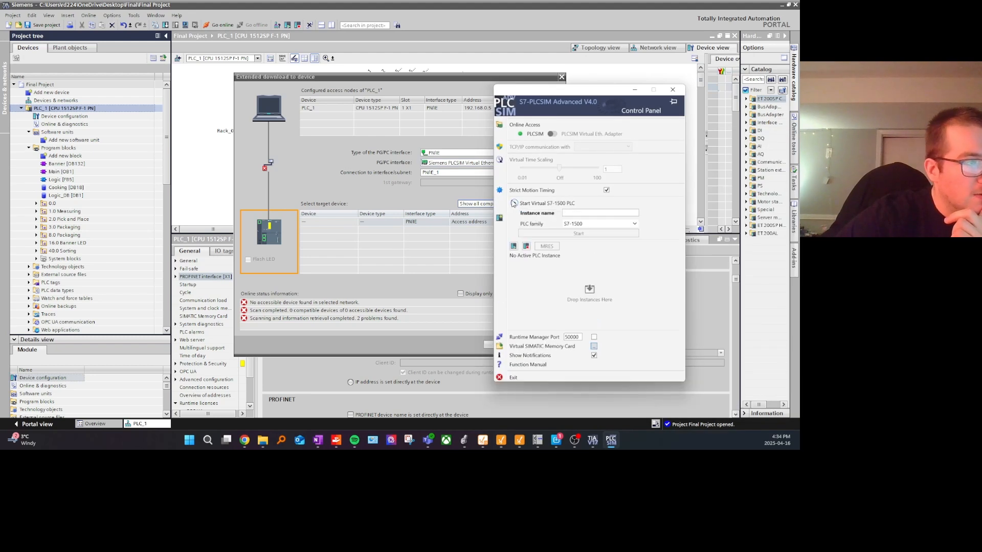
{"action": "left_click", "coordinate": [593, 213]}
{"action": "type", "text": "Video_tuto"}
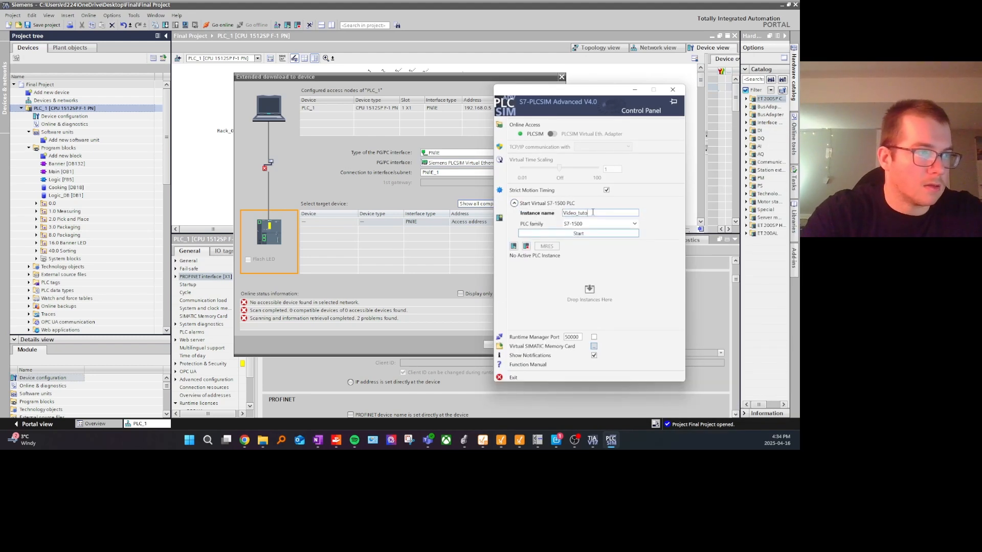
{"action": "key", "text": "BackSpace"}
{"action": "key", "text": "BackSpace"}
{"action": "key", "text": "BackSpace"}
{"action": "key", "text": "BackSpace"}
{"action": "type", "text": "Tuto"}
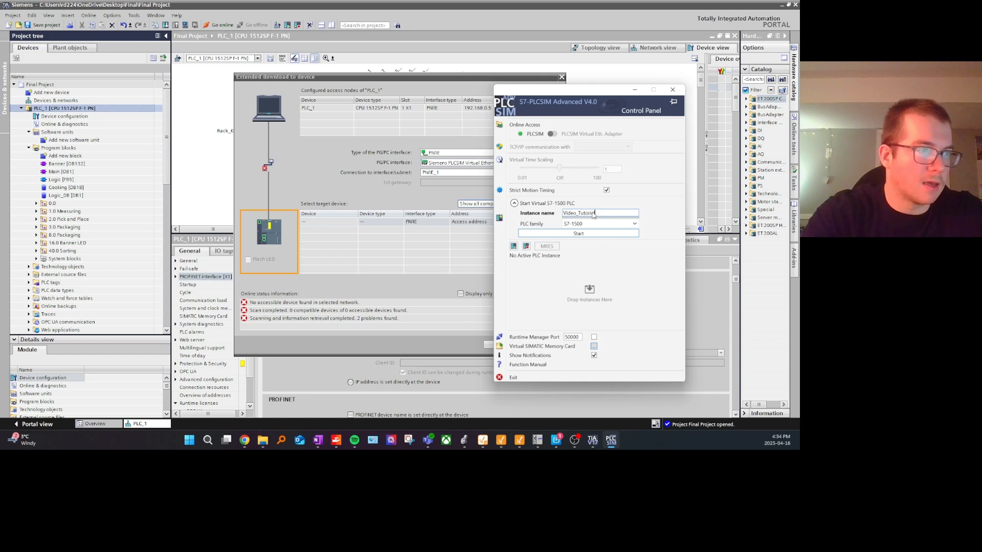
{"action": "type", "text": "rial"}
{"action": "left_click", "coordinate": [634, 224]}
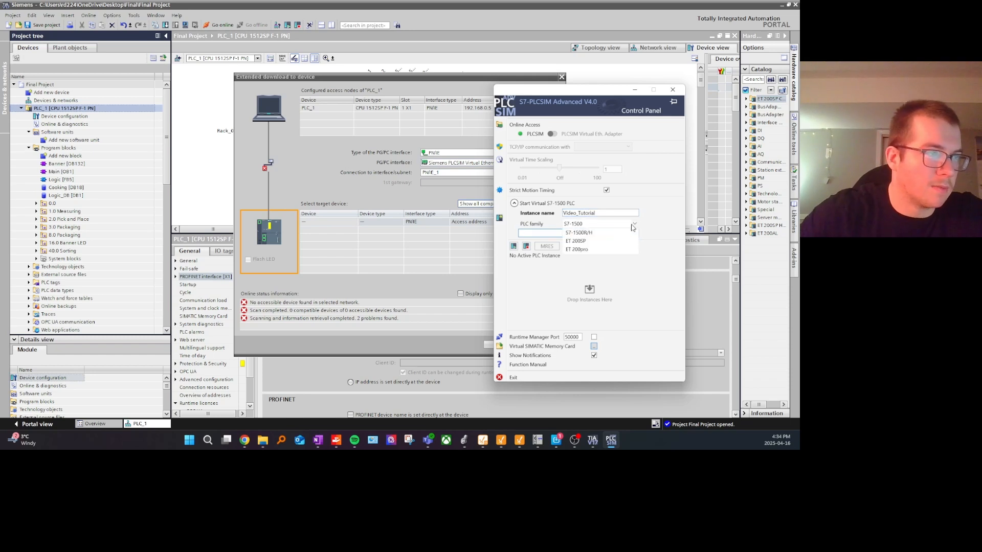
{"action": "left_click", "coordinate": [596, 251]}
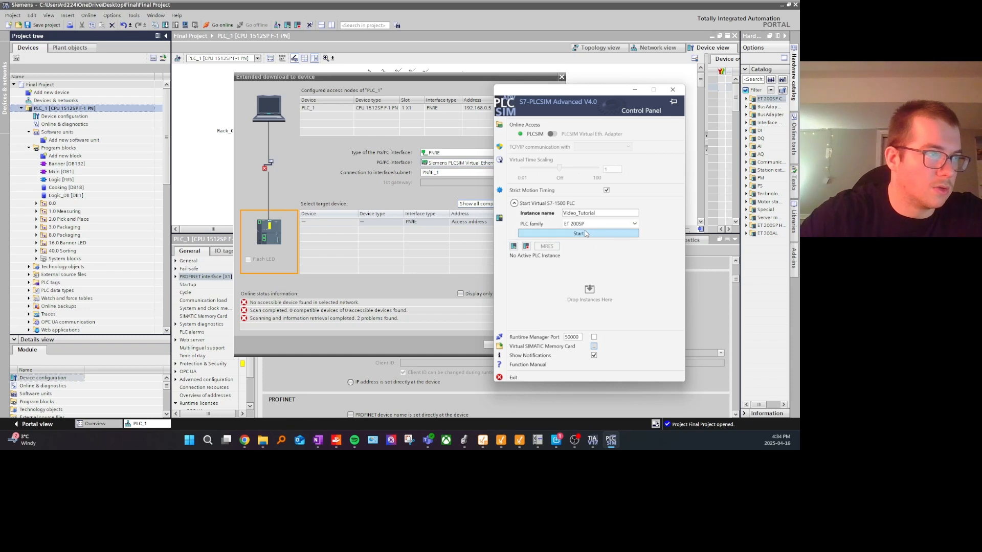
{"action": "left_click", "coordinate": [592, 237]}
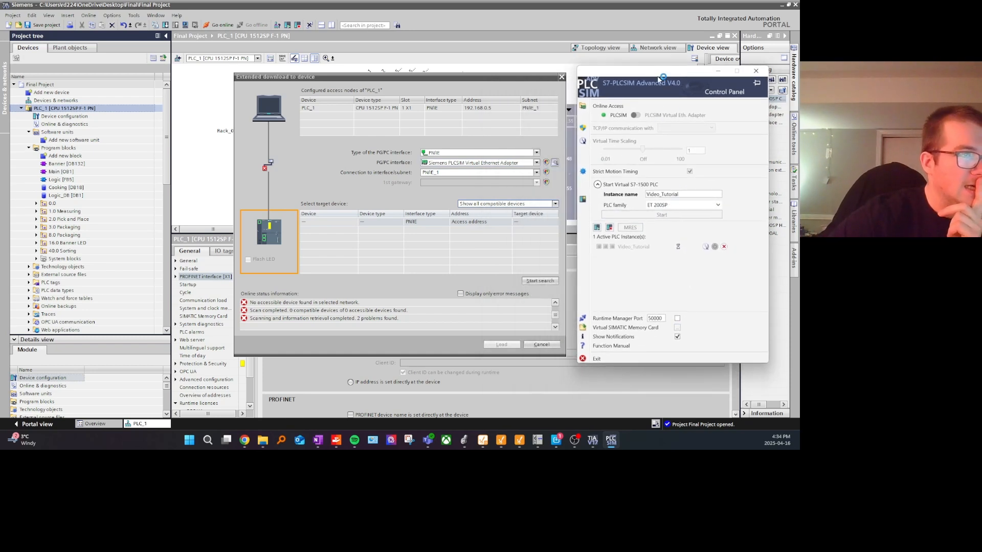
{"action": "left_click_drag", "start_coordinate": [657, 76], "coordinate": [646, 83]}
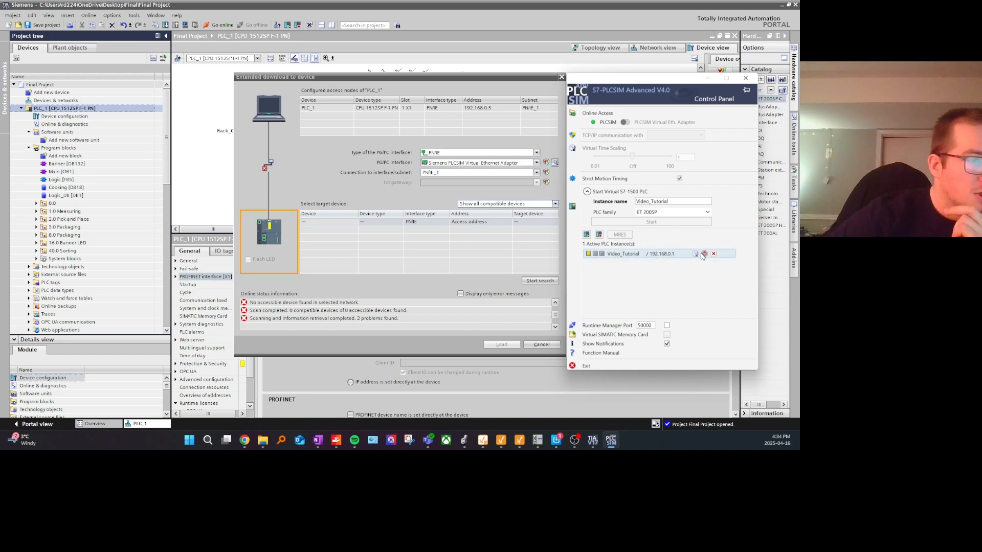
Step: Search twice for PLC_1's target device in the extended download dialog, dismissing the connection messages
{"action": "left_click", "coordinate": [540, 280]}
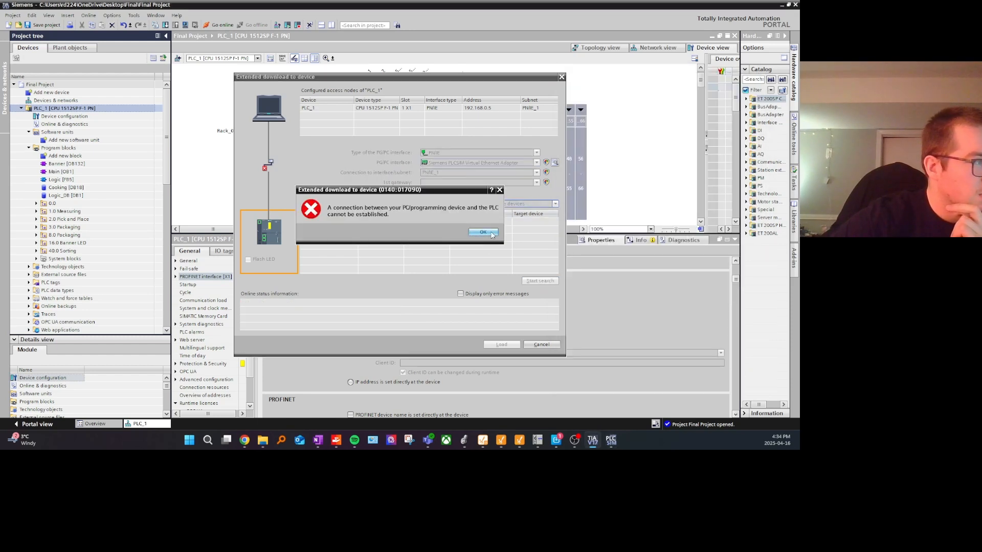
{"action": "left_click", "coordinate": [483, 232]}
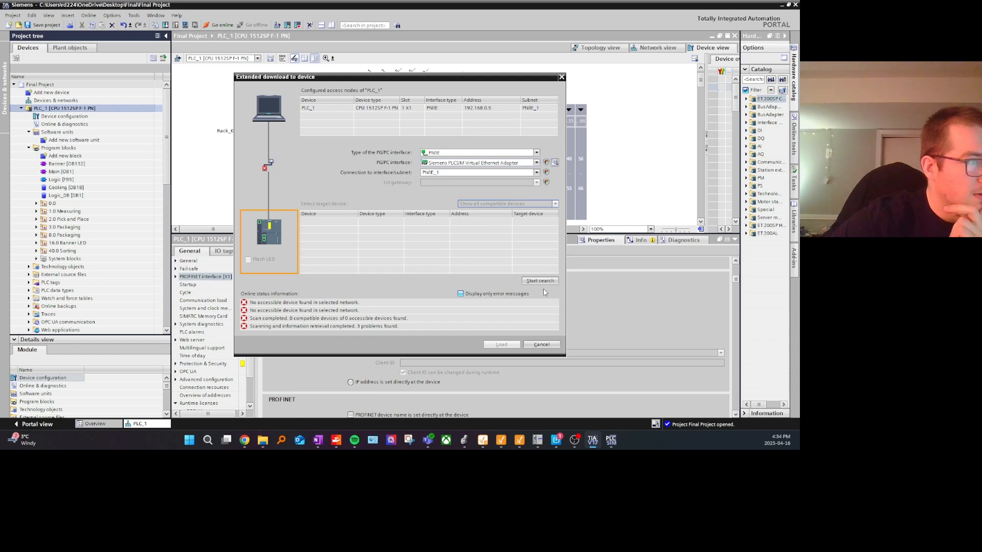
{"action": "left_click", "coordinate": [540, 280]}
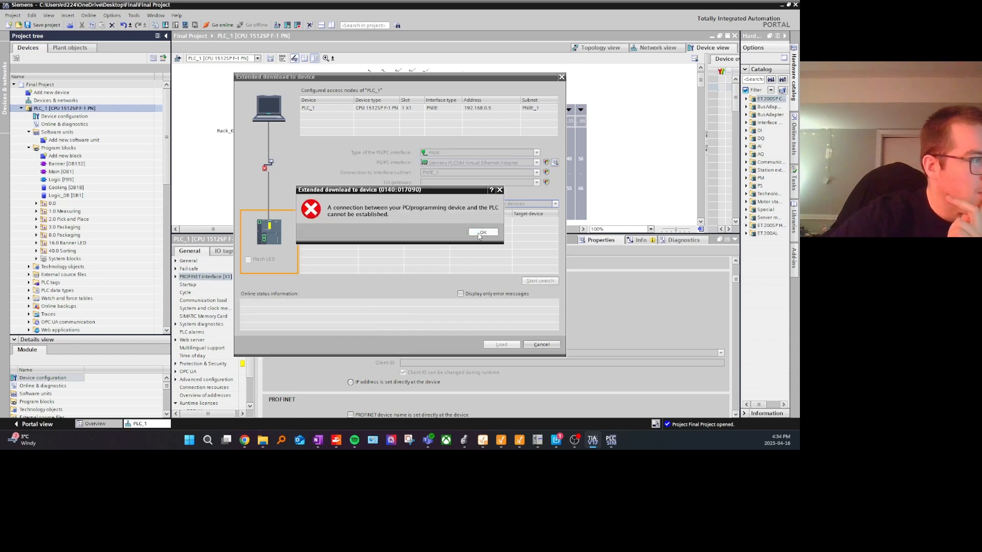
{"action": "left_click", "coordinate": [481, 233]}
Step: Switch to the S7-PLCSIM Advanced control panel and power off and unregister the ET 200SP instance
{"action": "left_click", "coordinate": [609, 441]}
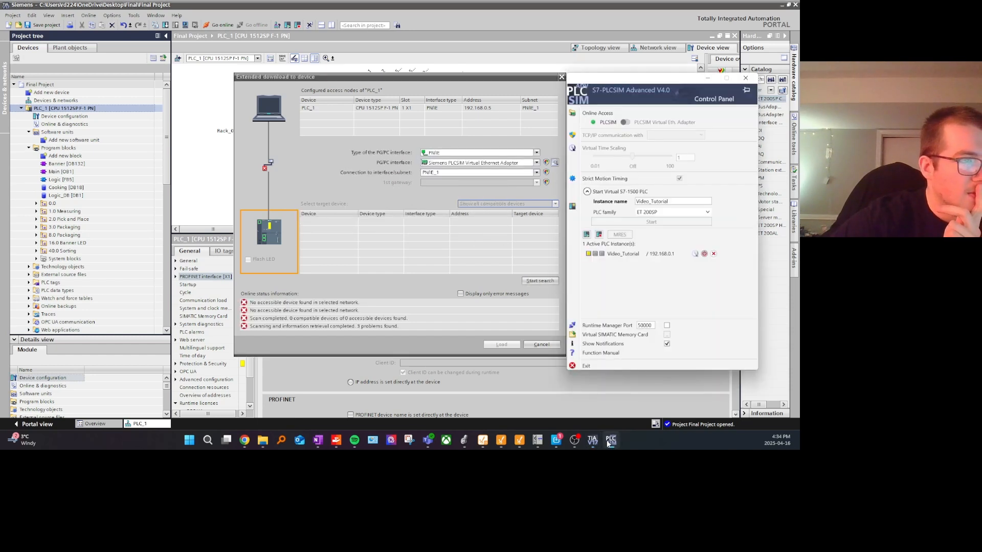
{"action": "left_click", "coordinate": [714, 255]}
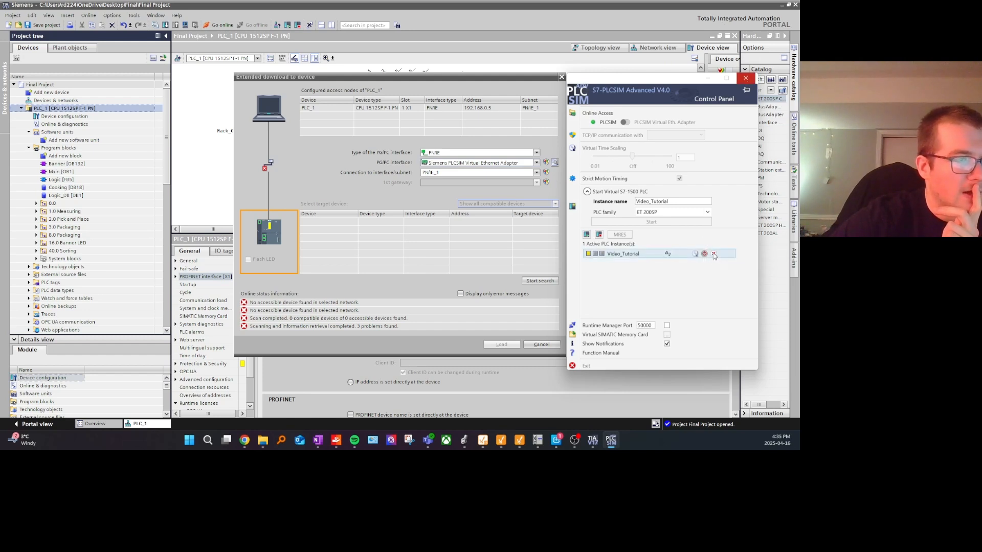
{"action": "left_click", "coordinate": [588, 191]}
{"action": "left_click", "coordinate": [587, 192]}
Step: Change the instance name to Video_Tutorial2
{"action": "left_click_drag", "start_coordinate": [678, 202], "coordinate": [613, 211]}
{"action": "left_click", "coordinate": [751, 207]}
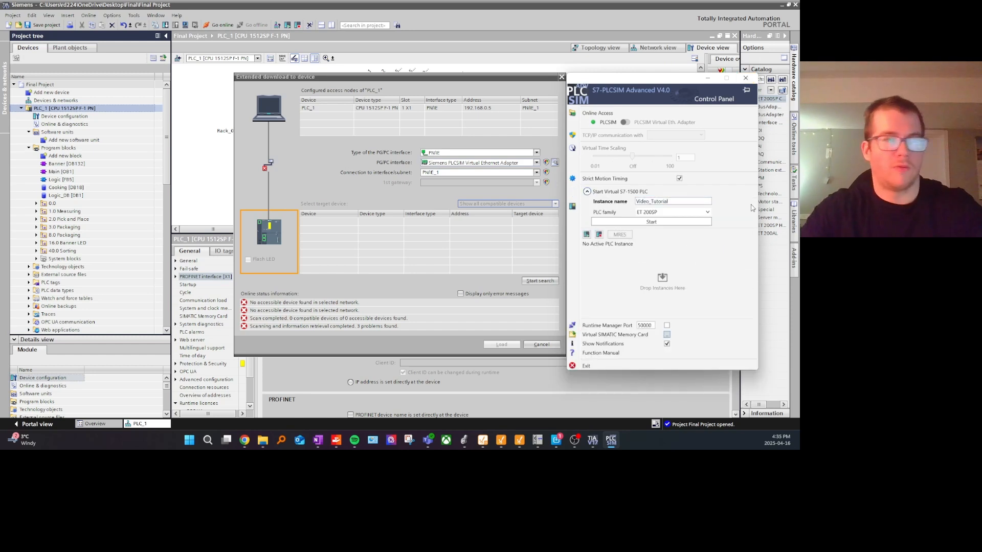
{"action": "type", "text": "2"}
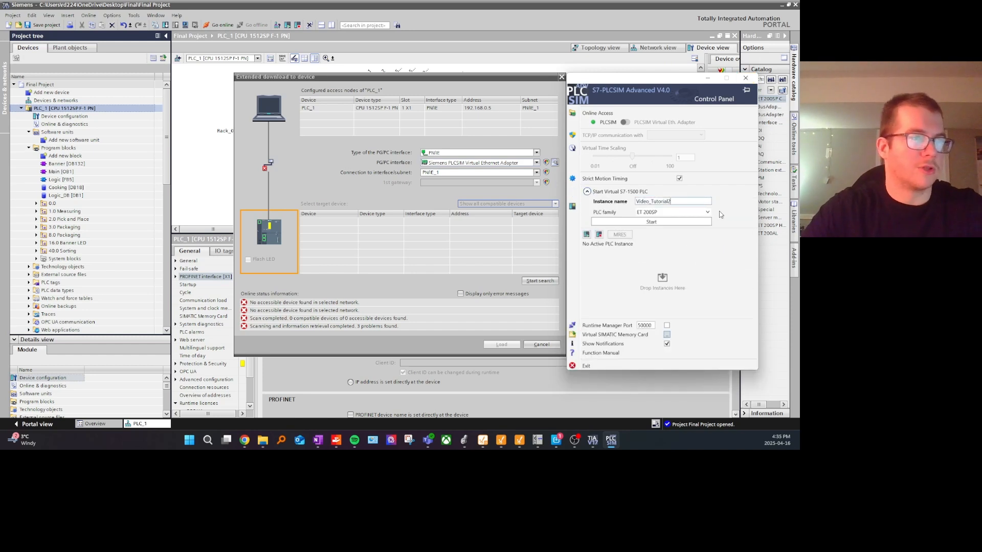
Step: Switch online access to PLCSIM Virtual Eth. Adapter and start the stored instance Video_Tutorial
{"action": "left_click", "coordinate": [625, 121]}
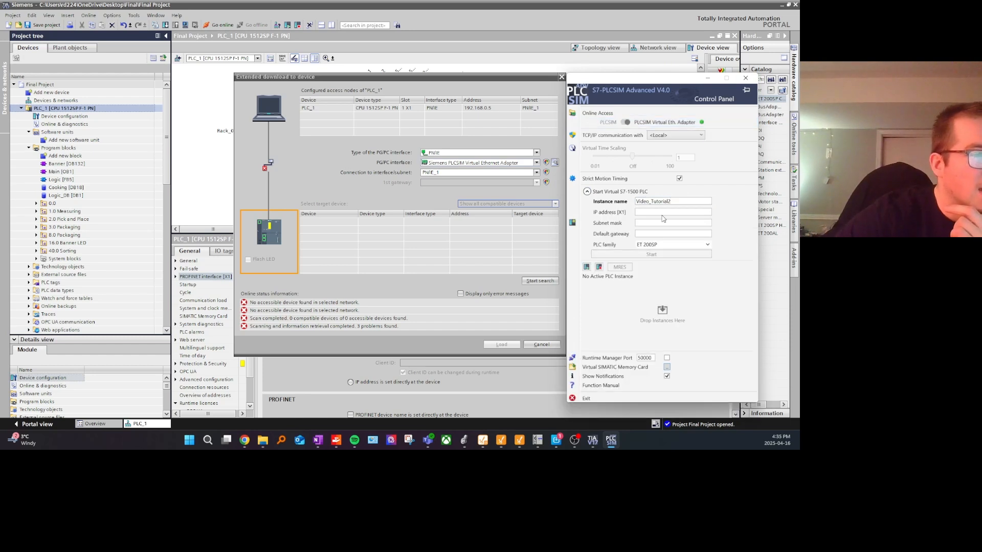
{"action": "left_click", "coordinate": [664, 211]}
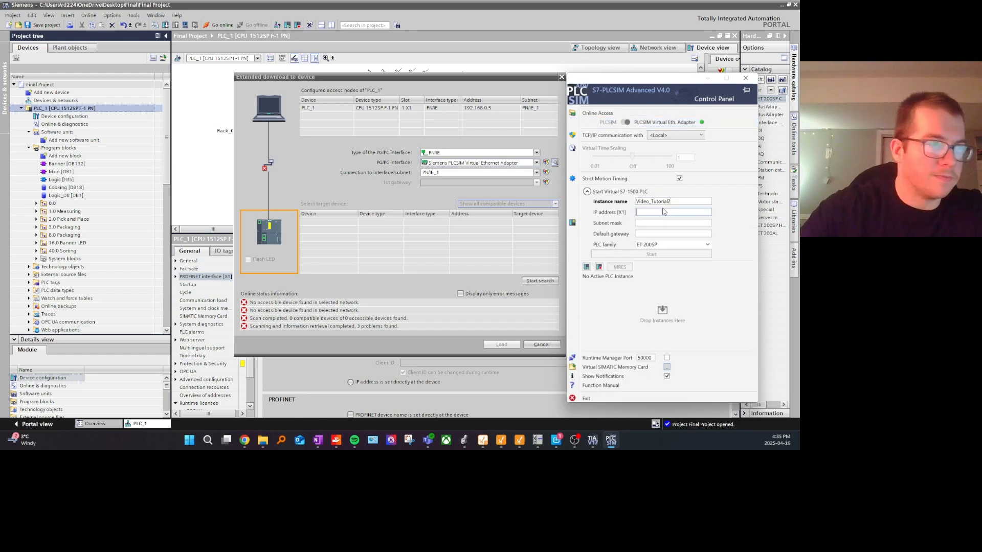
{"action": "left_click", "coordinate": [680, 202]}
{"action": "key", "text": "BackSpace"}
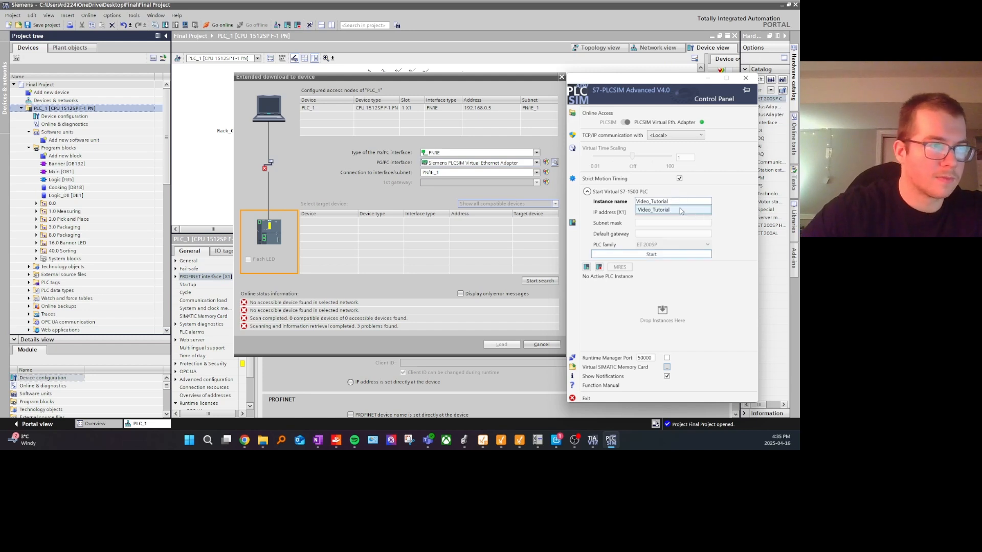
{"action": "left_click", "coordinate": [680, 210]}
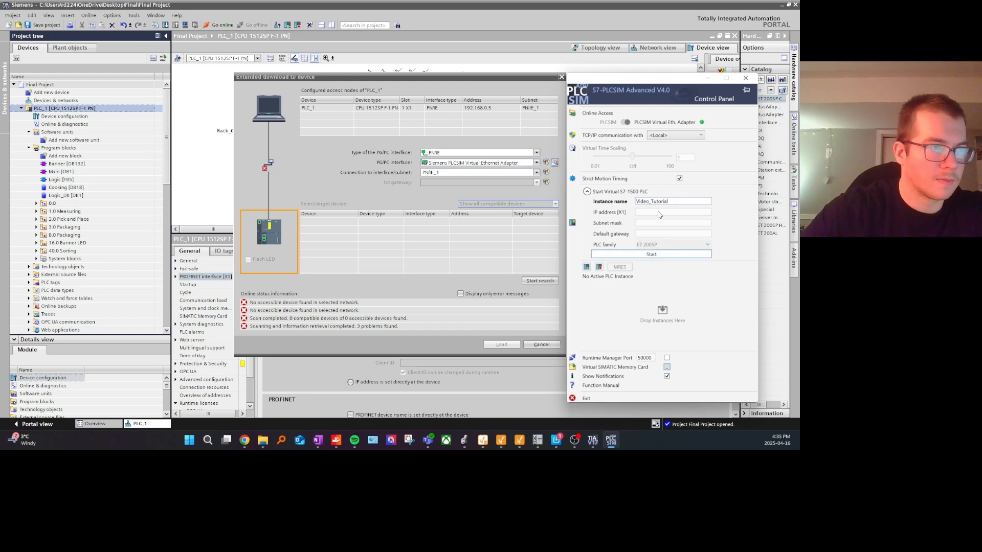
{"action": "left_click", "coordinate": [651, 254]}
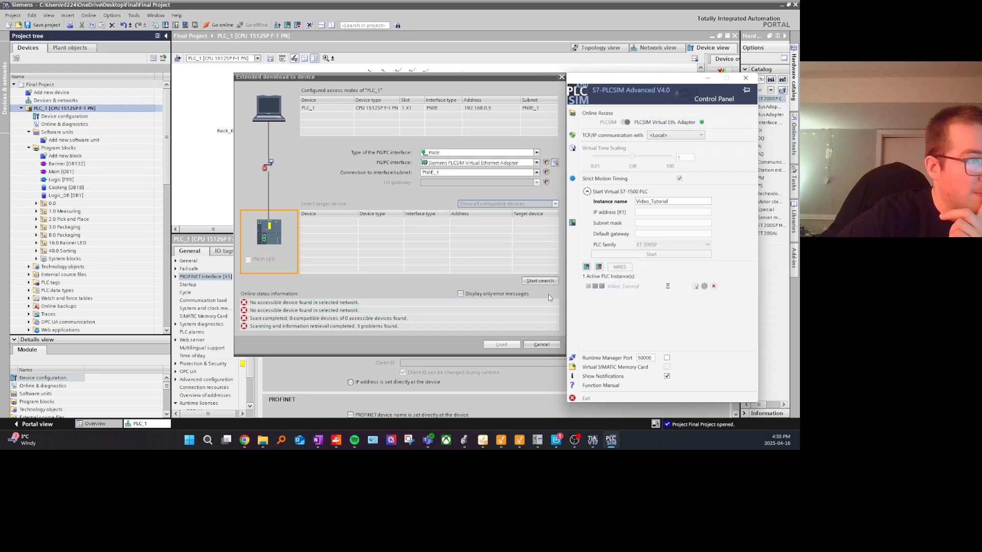
Step: Search for PLC_1's target devices, select the accessible S7-1500 PLCSIM device with the ISO interface, and bring up the PLCSIM Advanced control panel
{"action": "left_click", "coordinate": [540, 280]}
{"action": "left_click", "coordinate": [612, 441]}
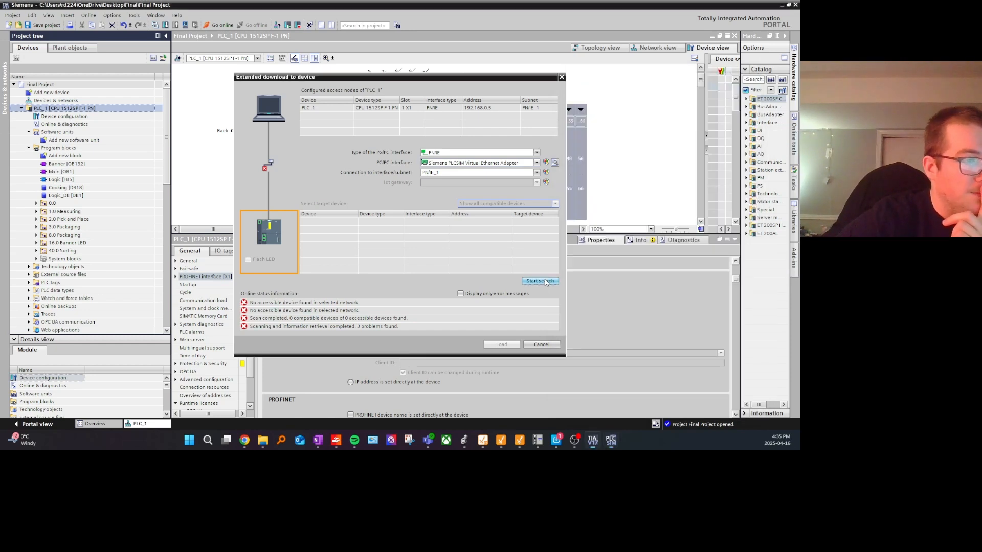
{"action": "left_click", "coordinate": [612, 441]}
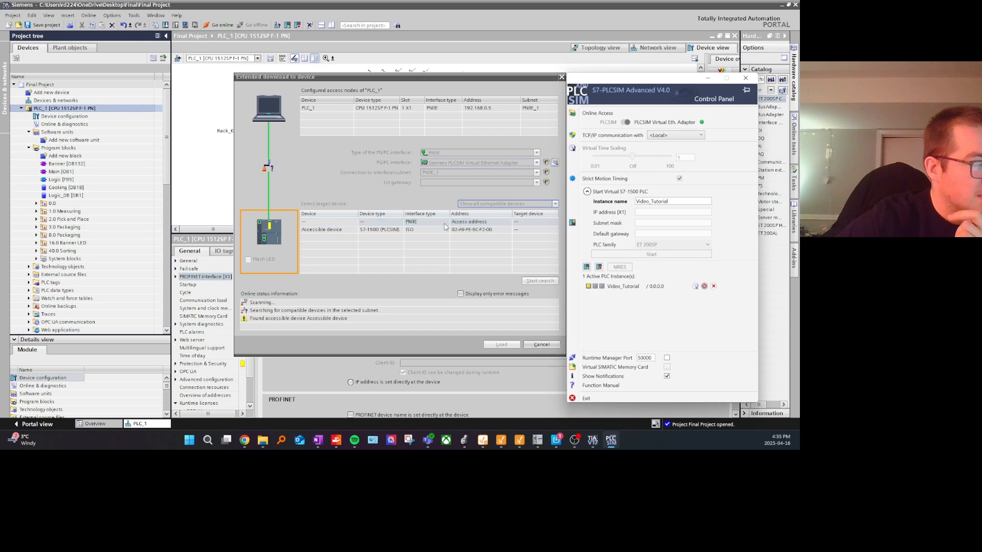
{"action": "left_click", "coordinate": [425, 230]}
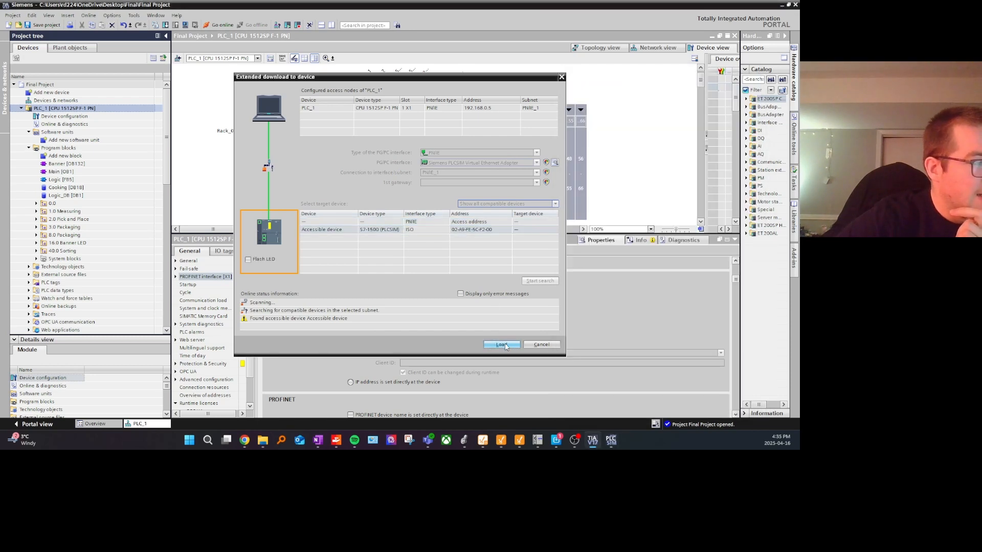
{"action": "left_click", "coordinate": [611, 441]}
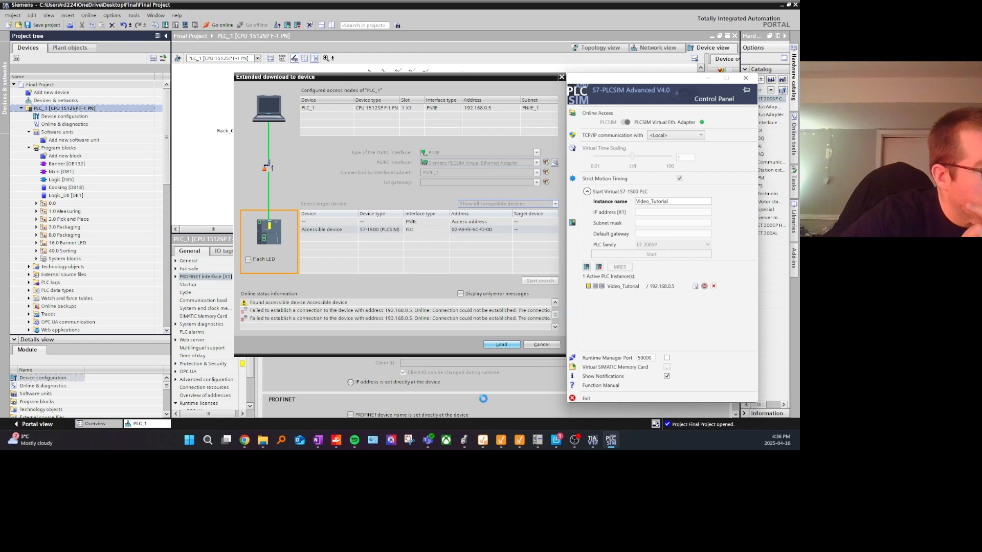
Step: Review the connection messages in the extended download dialog and check the Video_Tutorial instance in the PLCSIM Advanced control panel
{"action": "left_click", "coordinate": [318, 439]}
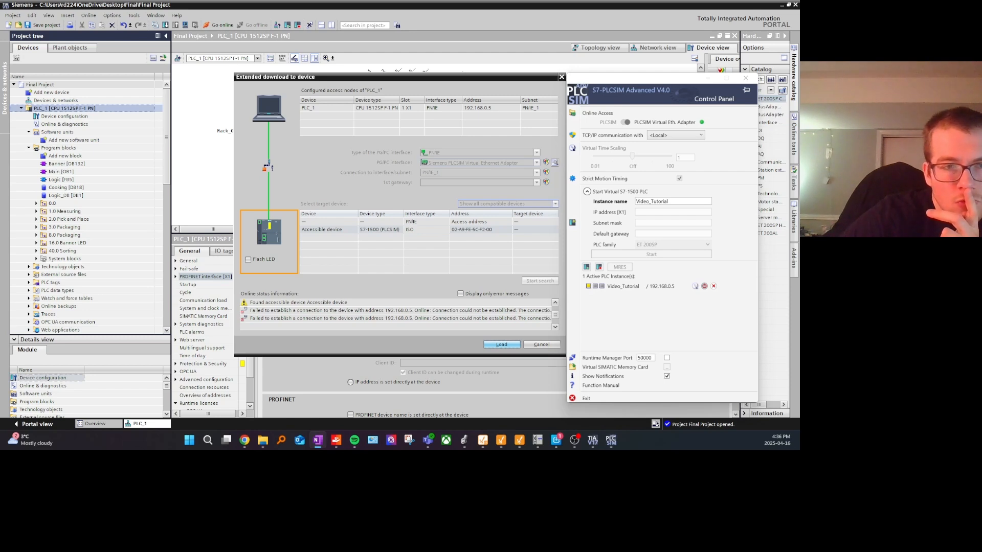
{"action": "left_click", "coordinate": [449, 236]}
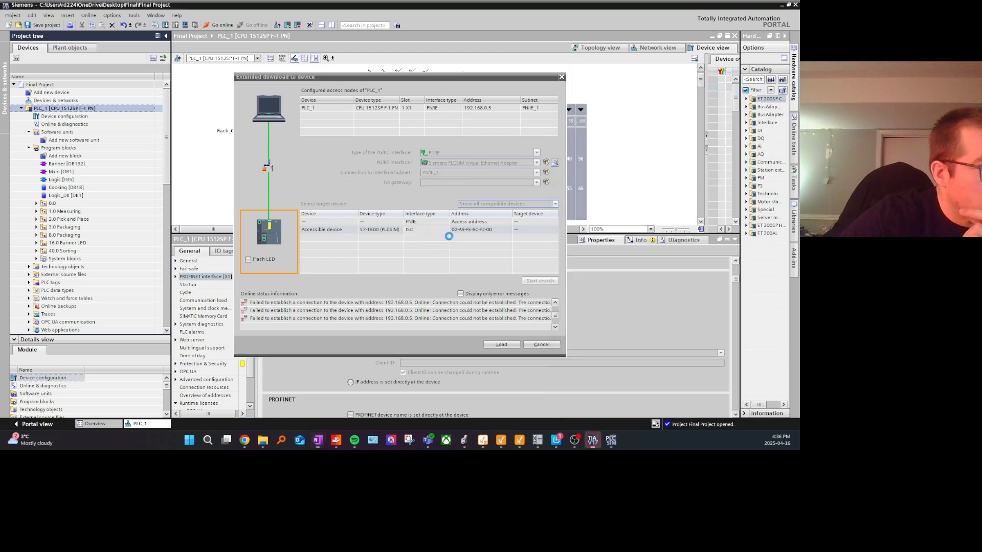
{"action": "left_click_drag", "start_coordinate": [557, 316], "coordinate": [558, 308]}
{"action": "left_click", "coordinate": [610, 440]}
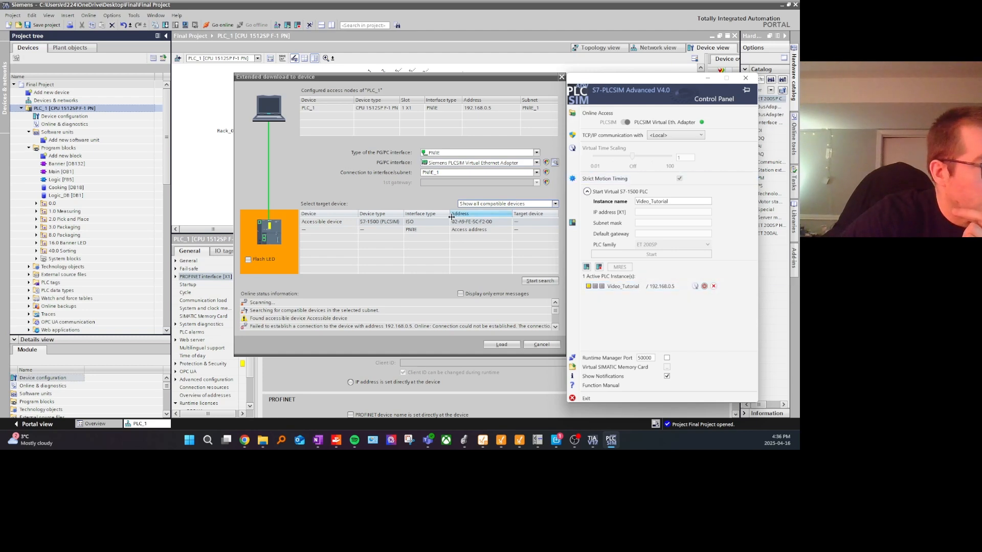
Step: Repeat the target device search with the Siemens PLCSIM Virtual Ethernet Adapter and subnet PN/IE_1, and inspect the listed devices
{"action": "left_click", "coordinate": [436, 222]}
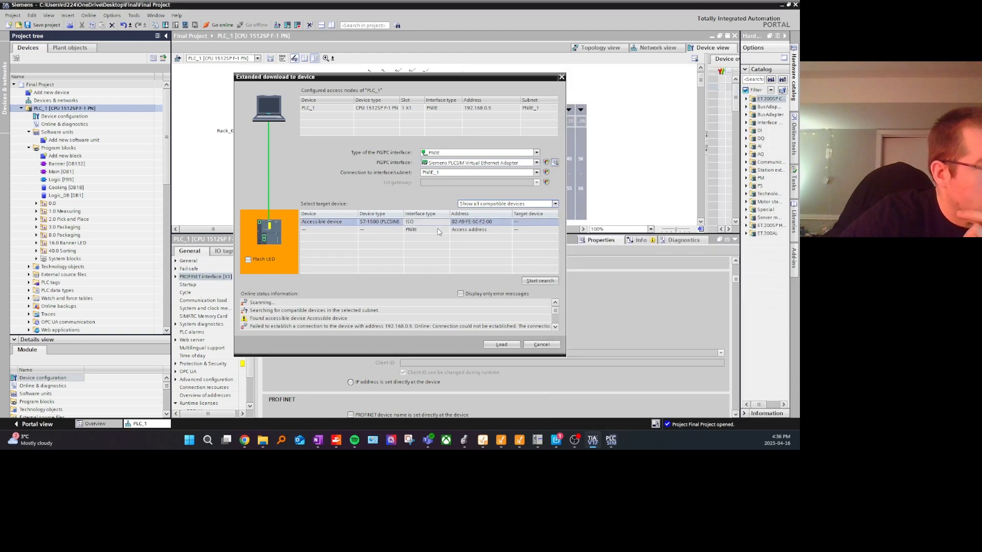
{"action": "left_click", "coordinate": [452, 163]}
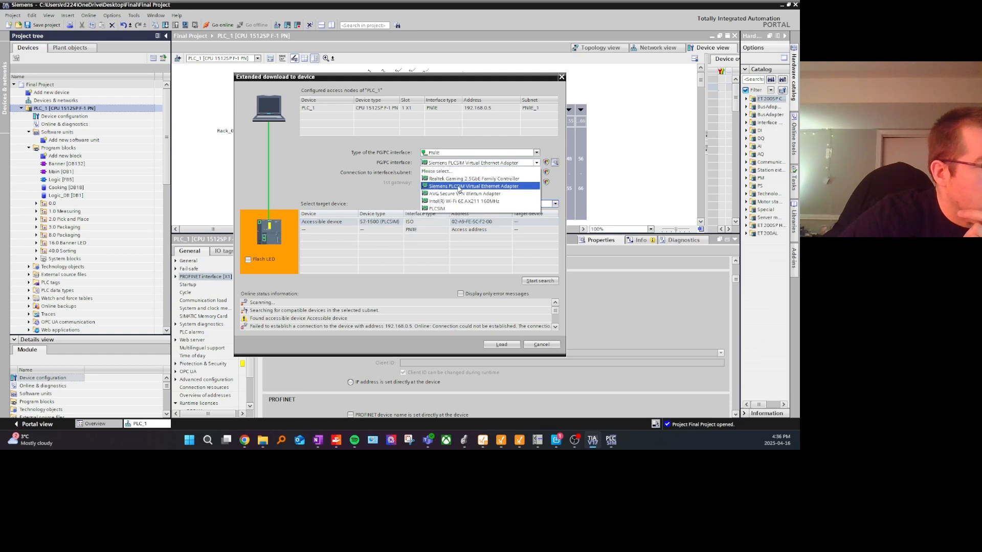
{"action": "left_click", "coordinate": [459, 187]}
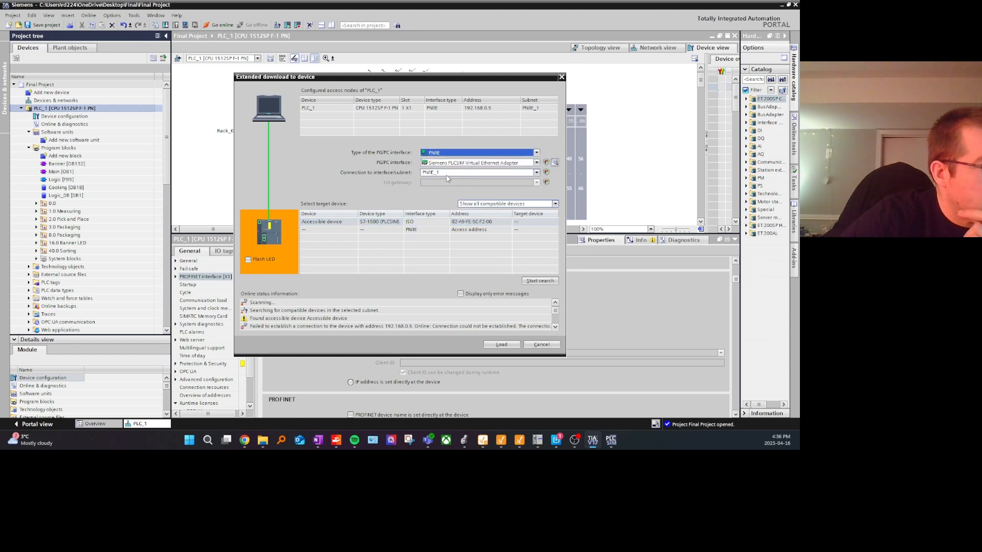
{"action": "left_click", "coordinate": [447, 174]}
{"action": "left_click", "coordinate": [445, 191]}
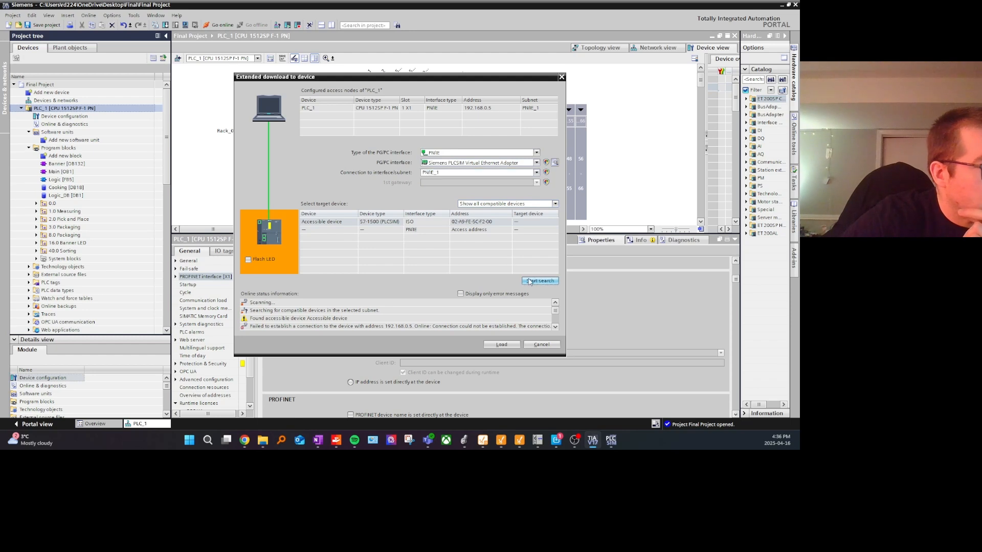
{"action": "left_click", "coordinate": [523, 281]}
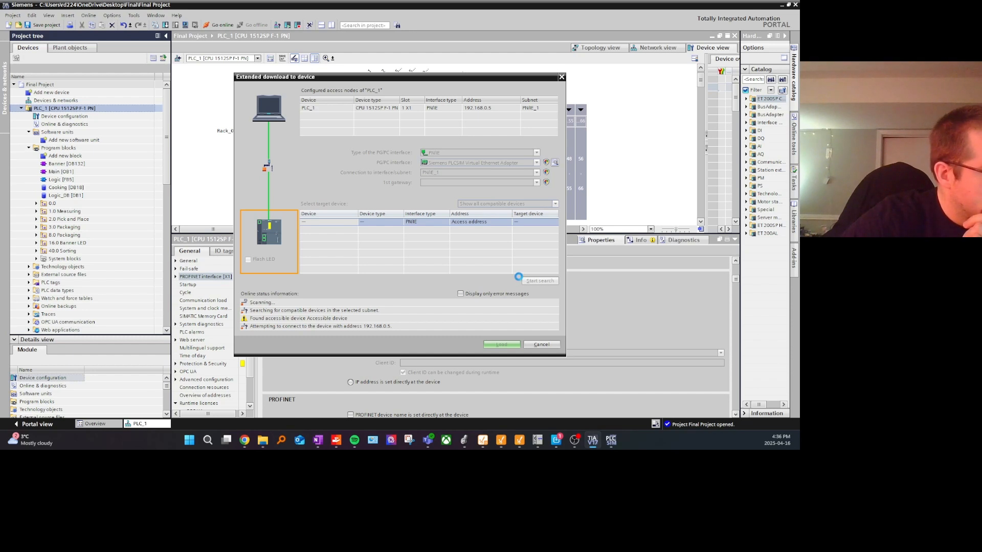
{"action": "left_click", "coordinate": [611, 439]}
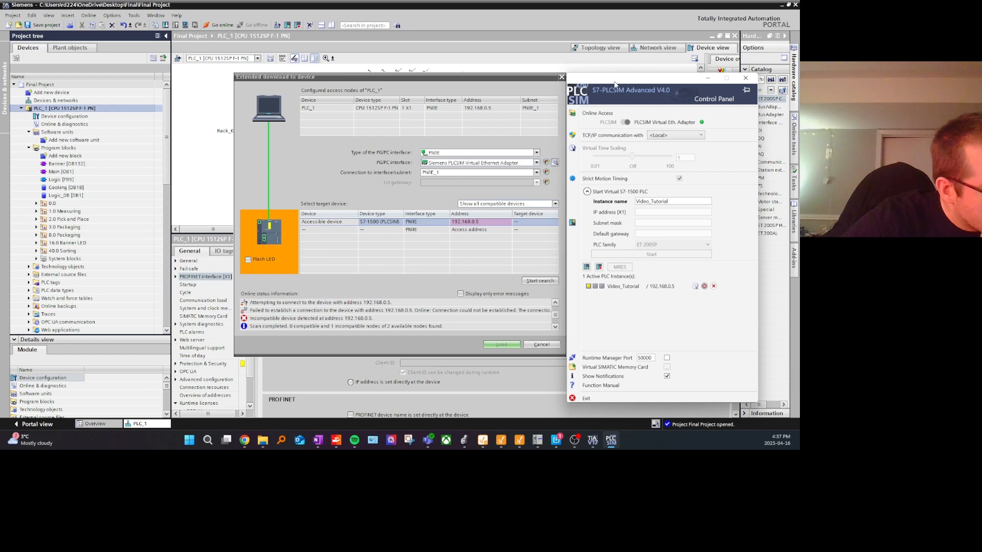
{"action": "left_click", "coordinate": [428, 229]}
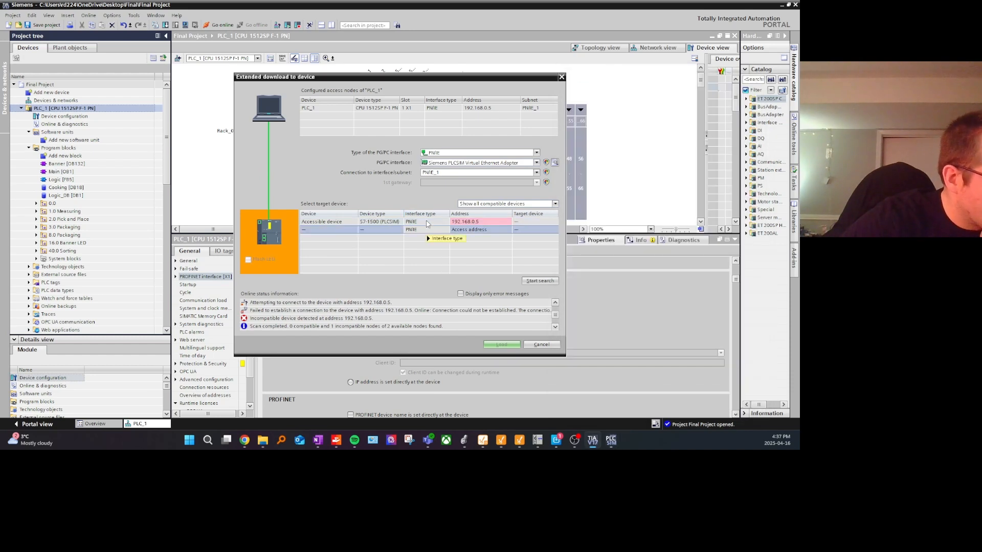
Step: Set the computer's Ethernet IP assignment to Automatic (DHCP) in the Windows Ethernet settings, save it, and close the settings
{"action": "left_click", "coordinate": [210, 440]}
{"action": "type", "text": "ether"}
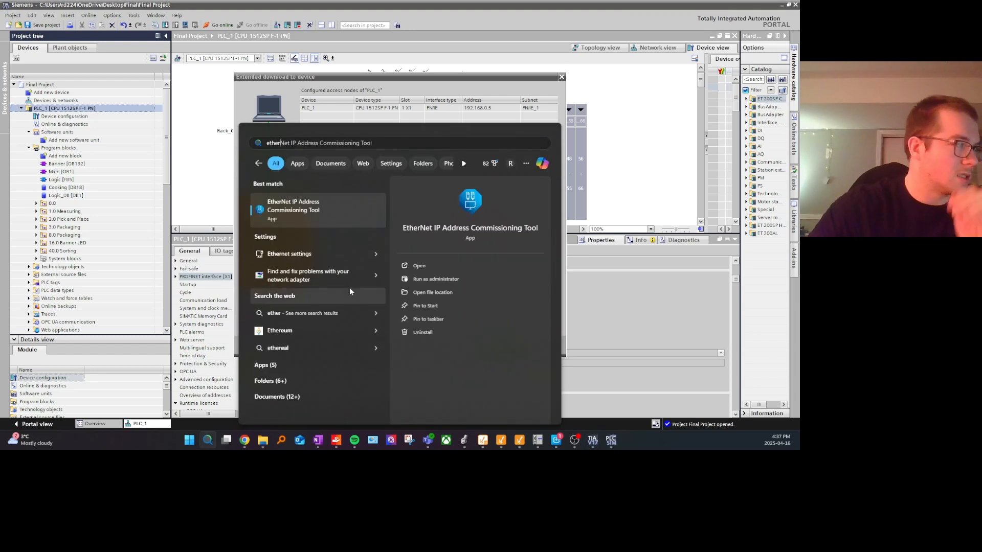
{"action": "left_click", "coordinate": [299, 254]}
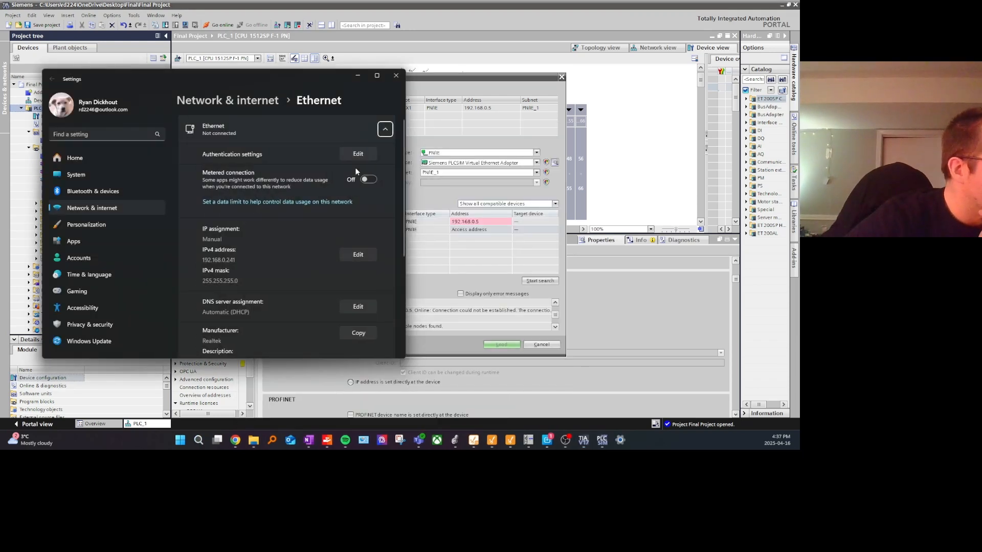
{"action": "left_click", "coordinate": [357, 155]}
{"action": "left_click", "coordinate": [255, 257]}
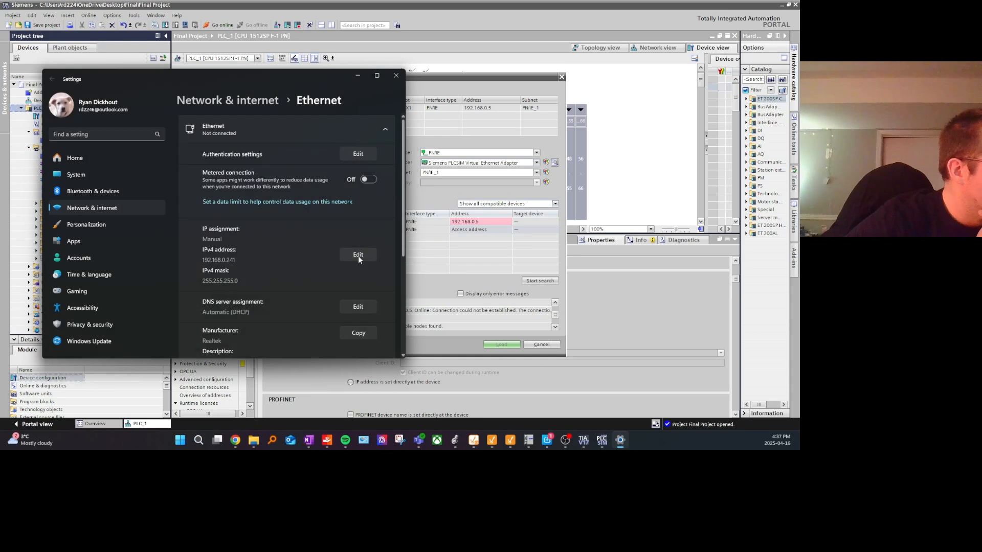
{"action": "left_click", "coordinate": [358, 255]}
{"action": "left_click", "coordinate": [225, 102]}
{"action": "left_click", "coordinate": [215, 100]}
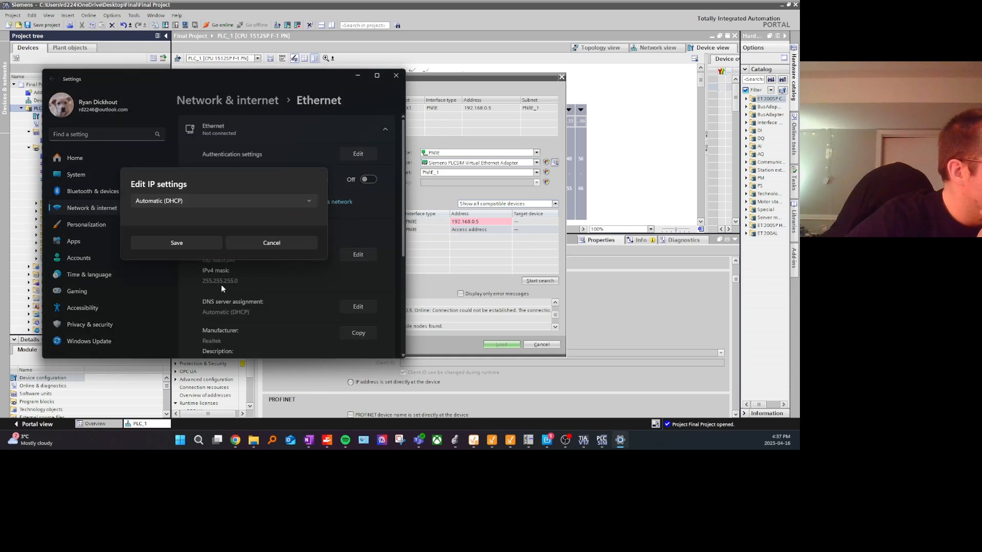
{"action": "left_click", "coordinate": [201, 243]}
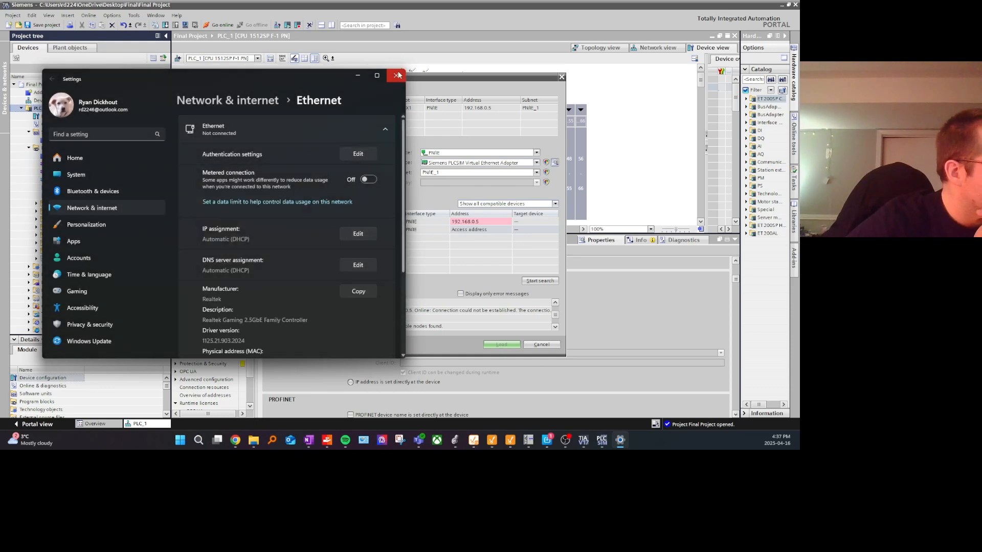
{"action": "left_click", "coordinate": [396, 75]}
Step: Search again for PLC_1's target device and compare the listed device with the instance in the PLCSIM Advanced control panel
{"action": "left_click", "coordinate": [541, 280]}
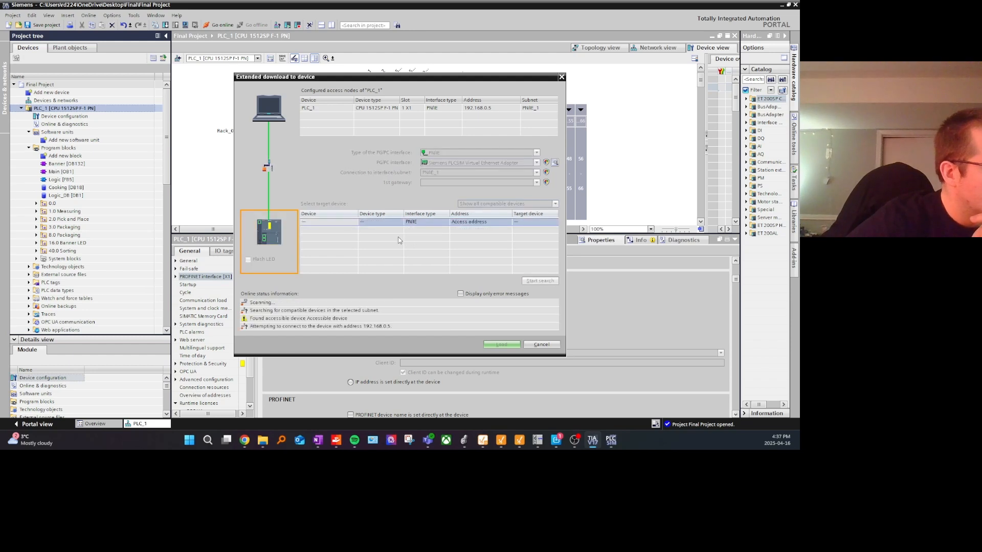
{"action": "left_click", "coordinate": [611, 440]}
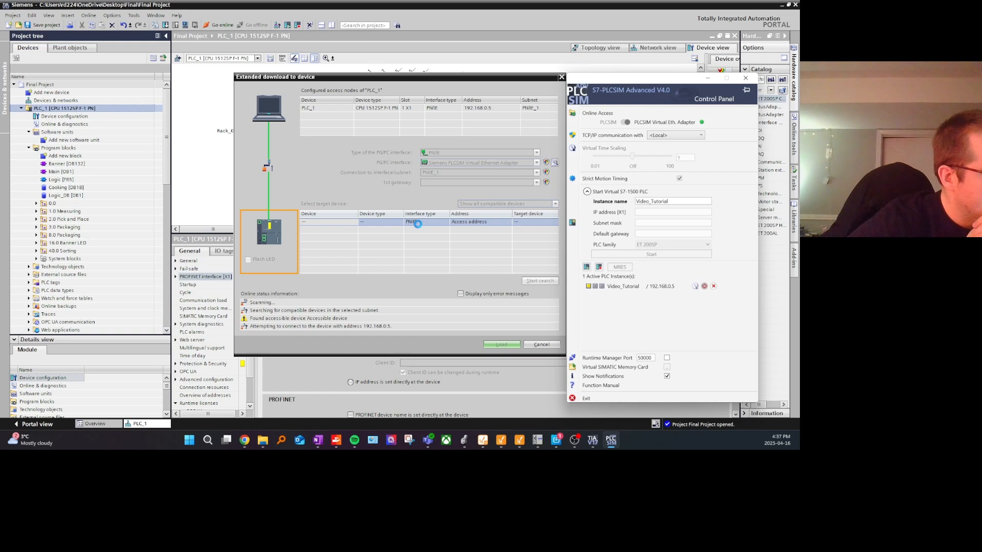
{"action": "left_click", "coordinate": [458, 286]}
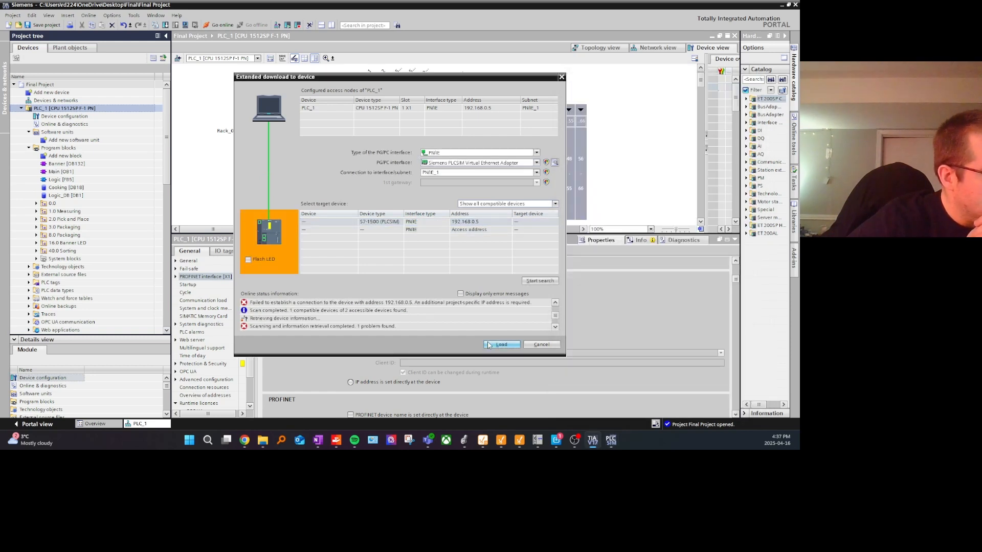
Step: Load PLC_1 to the S7-1500 PLCSIM device at 192.168.0.5, accepting the additional IP address and starting the download from the load preview
{"action": "left_click", "coordinate": [489, 345]}
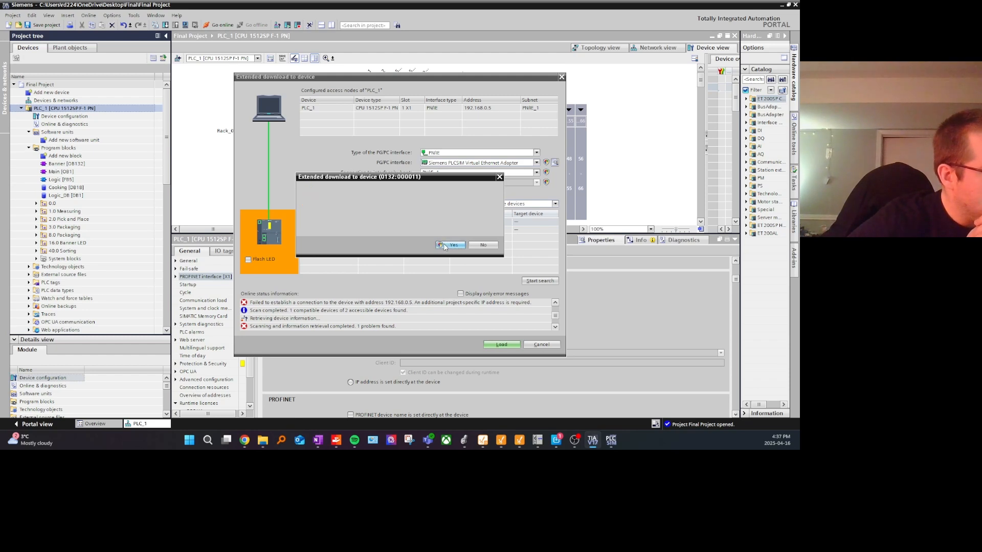
{"action": "left_click", "coordinate": [444, 246]}
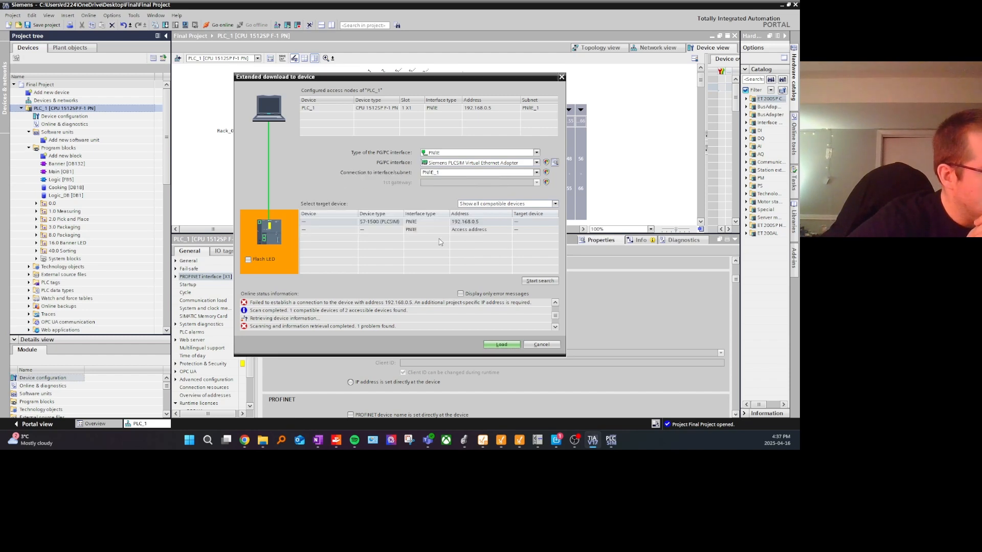
{"action": "left_click", "coordinate": [612, 441]}
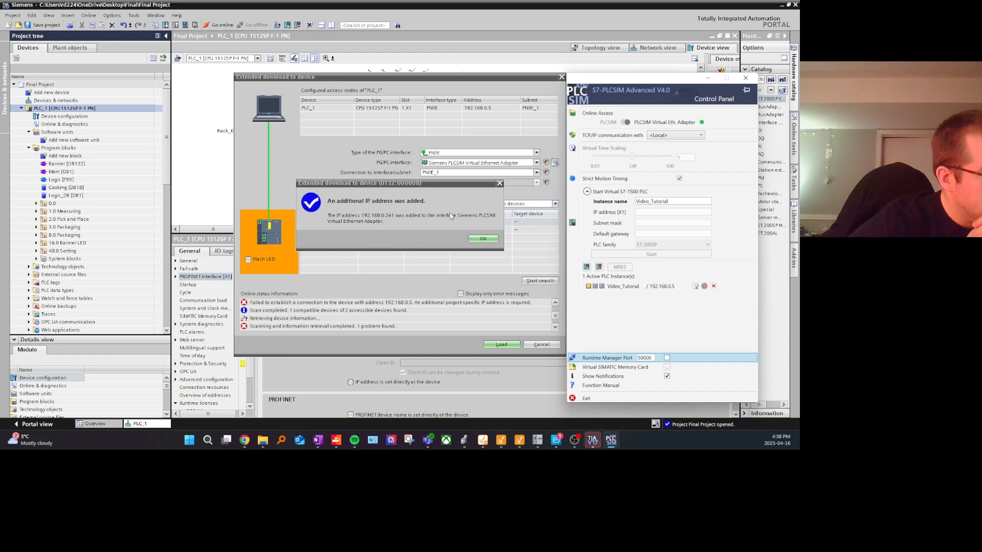
{"action": "left_click", "coordinate": [492, 240]}
{"action": "left_click", "coordinate": [436, 255]}
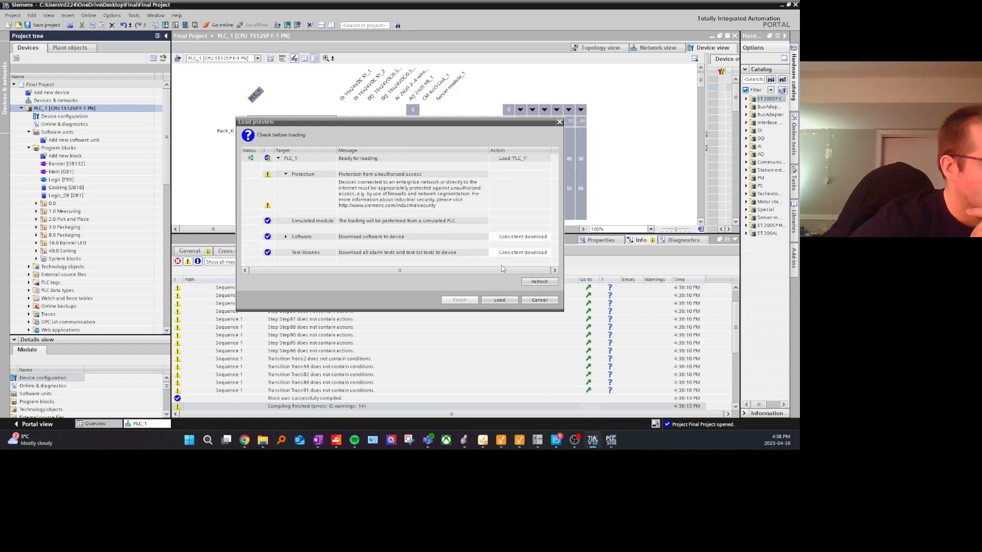
{"action": "left_click", "coordinate": [499, 300]}
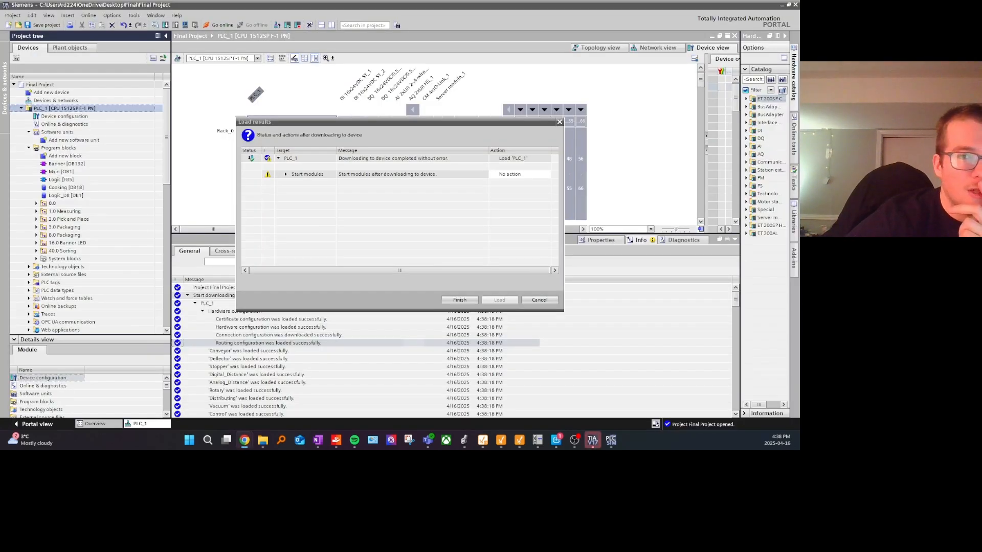
{"action": "left_click_drag", "start_coordinate": [0, 66], "coordinate": [266, 99]}
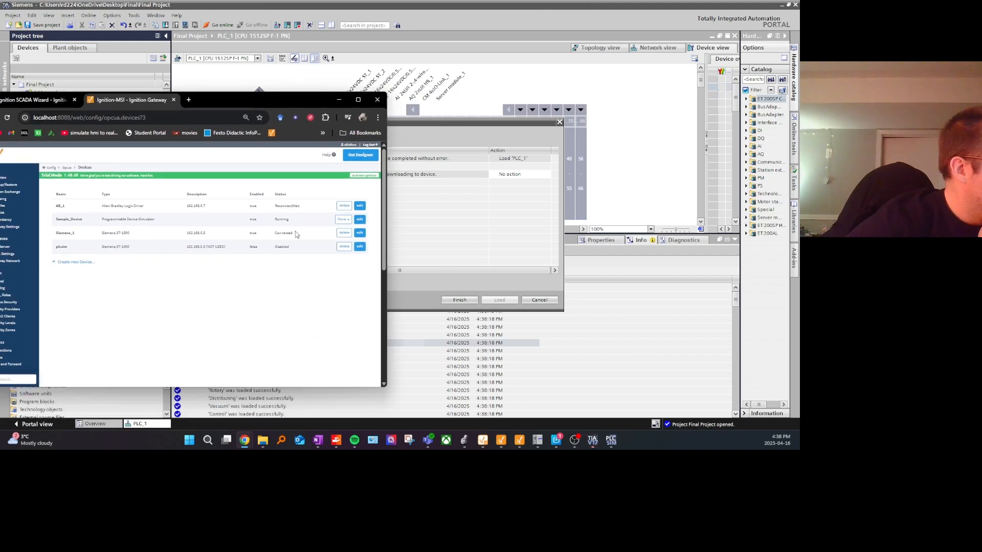
{"action": "left_click_drag", "start_coordinate": [301, 234], "coordinate": [65, 237]}
{"action": "left_click", "coordinate": [361, 234]}
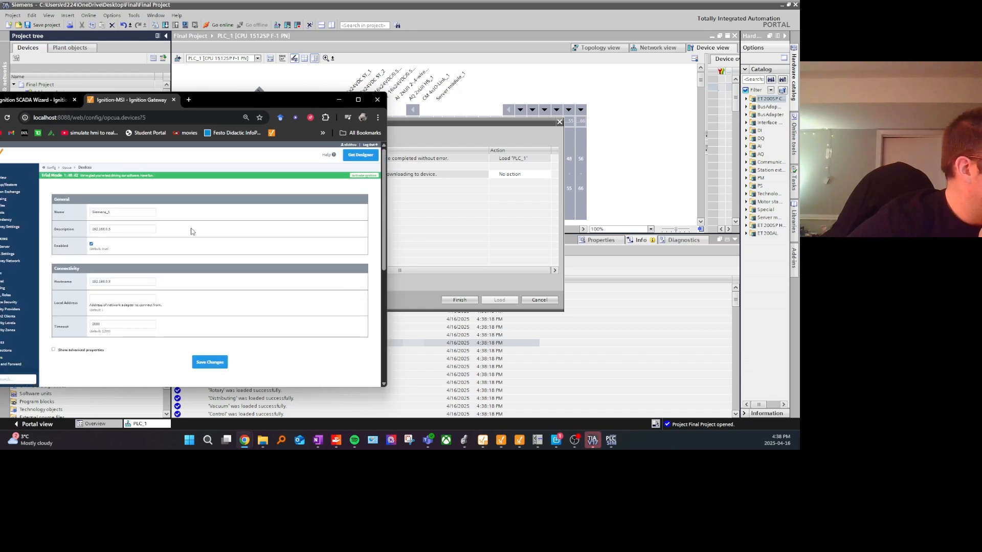
Step: Review Siemens_1's name, description, hostname and local address, save the device settings, and maximize the browser window
{"action": "left_click", "coordinate": [115, 209]}
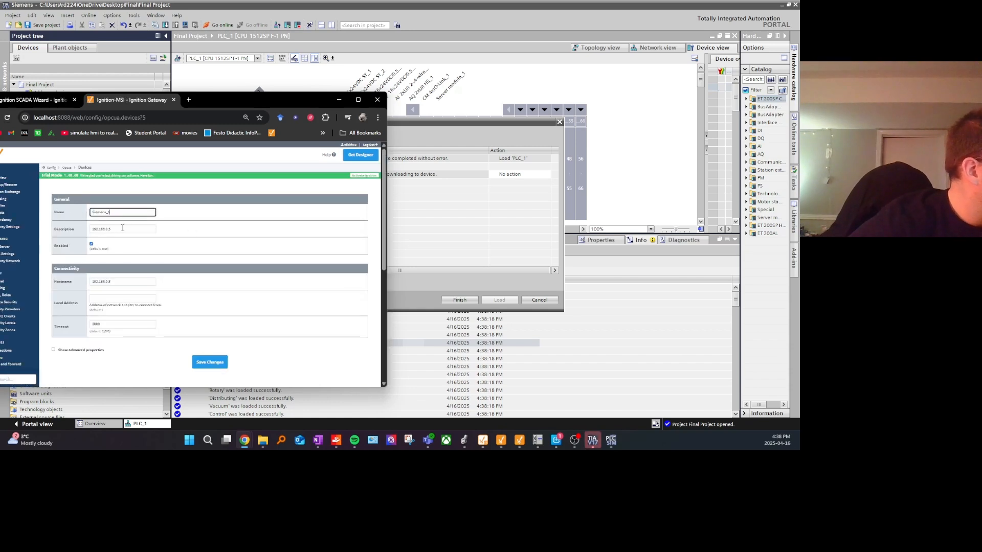
{"action": "left_click", "coordinate": [145, 230]}
{"action": "left_click_drag", "start_coordinate": [146, 230], "coordinate": [91, 232]}
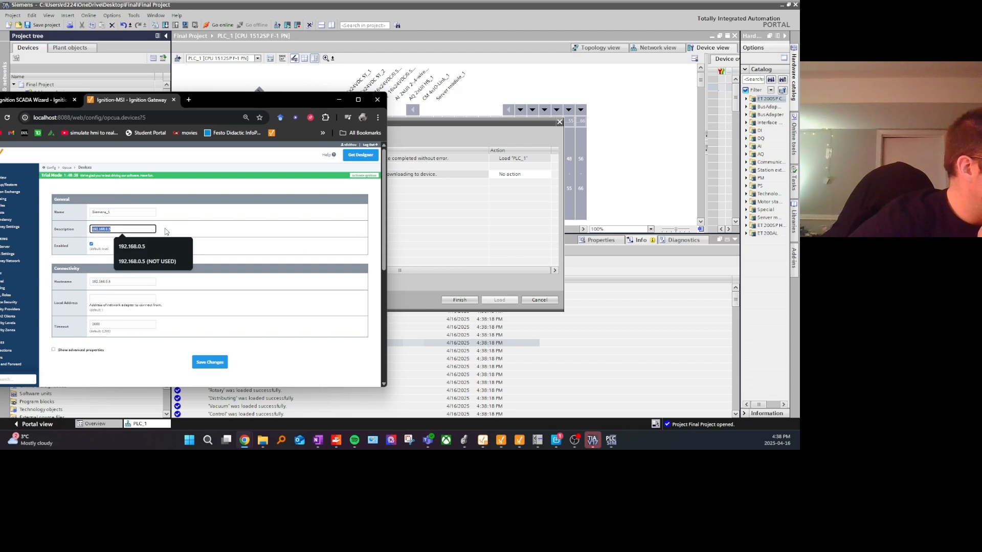
{"action": "left_click", "coordinate": [166, 231]}
{"action": "left_click_drag", "start_coordinate": [117, 283], "coordinate": [91, 287]}
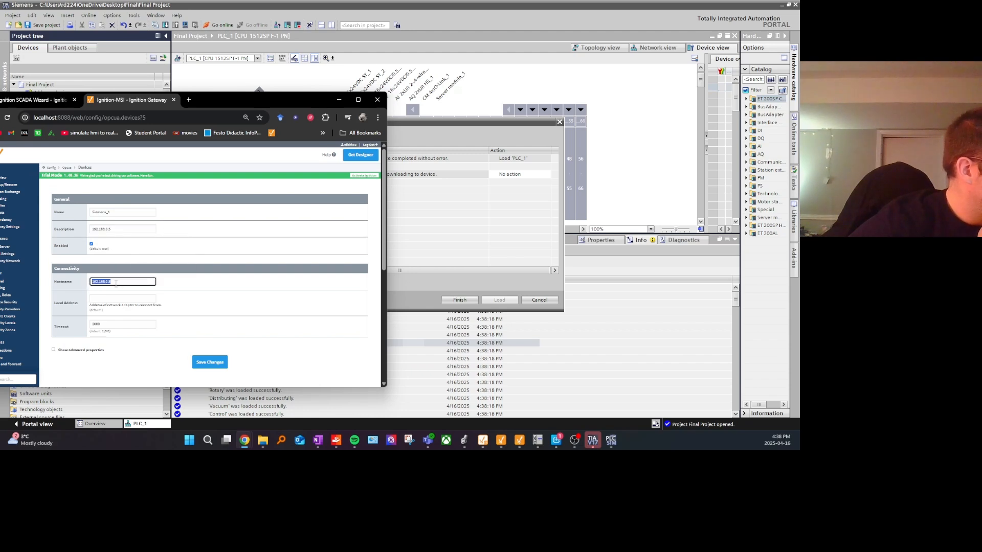
{"action": "left_click", "coordinate": [126, 300]}
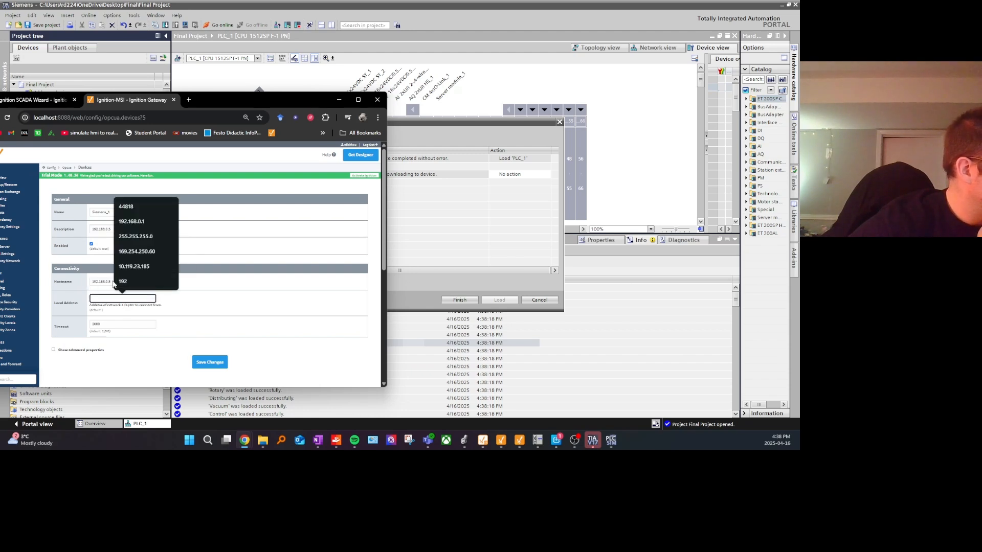
{"action": "left_click", "coordinate": [112, 284]}
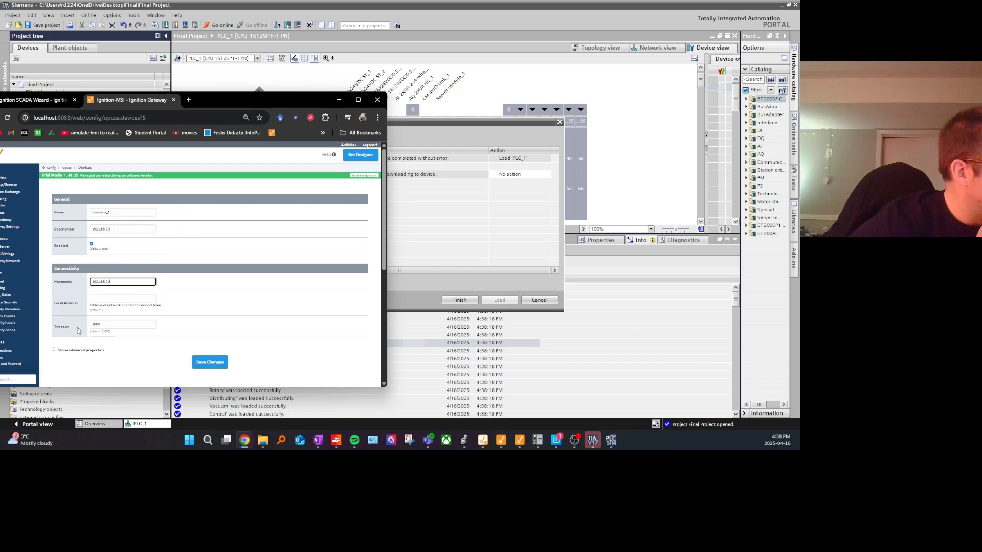
{"action": "left_click", "coordinate": [211, 363]}
{"action": "left_click", "coordinate": [358, 100]}
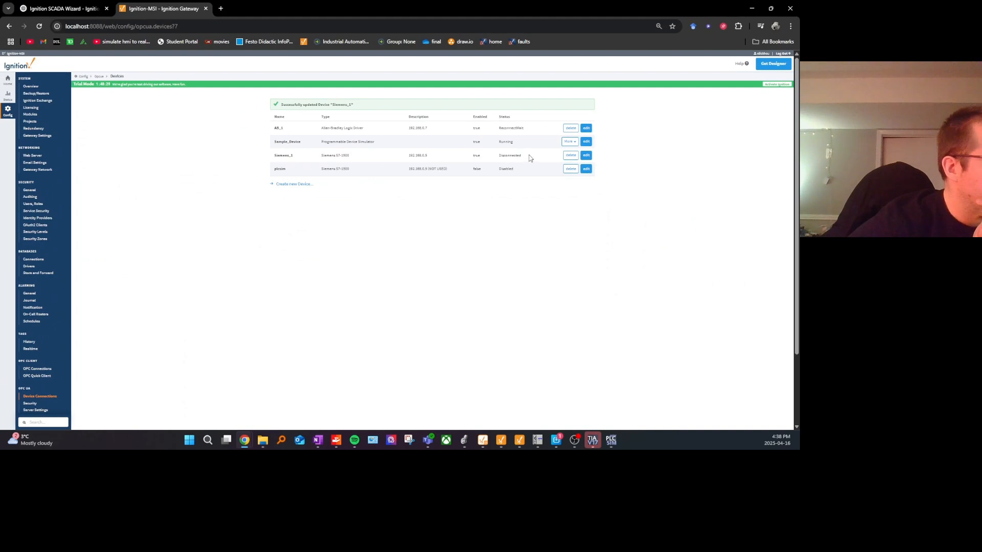
Step: Check Siemens_1's status in the gateway's device list and return to TIA Portal
{"action": "left_click_drag", "start_coordinate": [492, 156], "coordinate": [279, 153]}
{"action": "left_click_drag", "start_coordinate": [272, 154], "coordinate": [523, 155]}
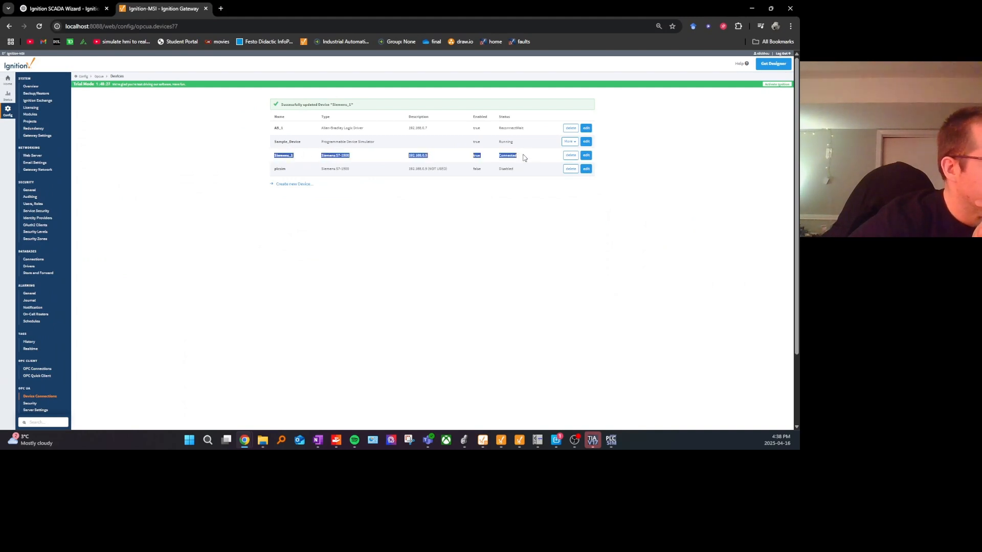
{"action": "left_click", "coordinate": [752, 8]}
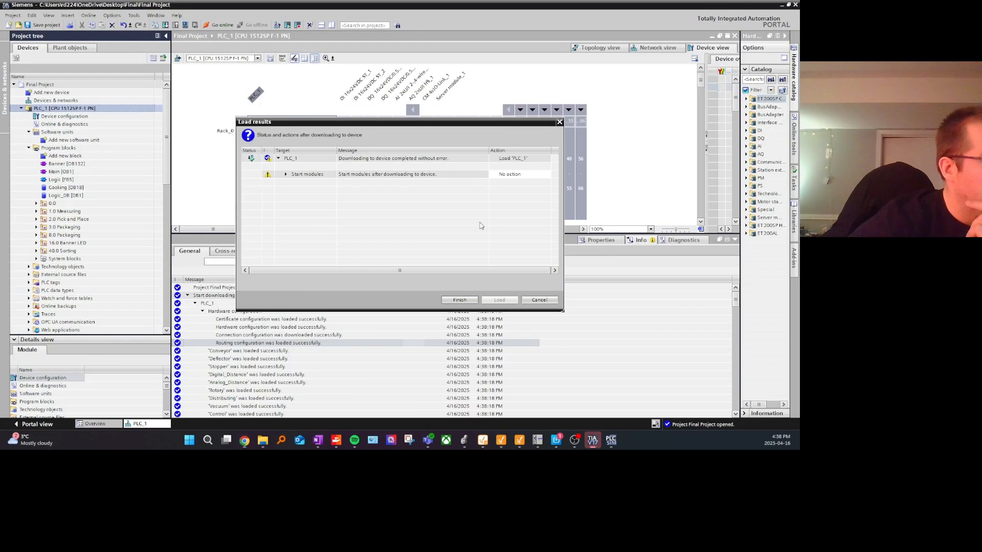
Step: Choose to start the modules after downloading and finish the load of PLC_1
{"action": "left_click", "coordinate": [512, 179]}
{"action": "left_click", "coordinate": [511, 188]}
{"action": "left_click", "coordinate": [468, 300]}
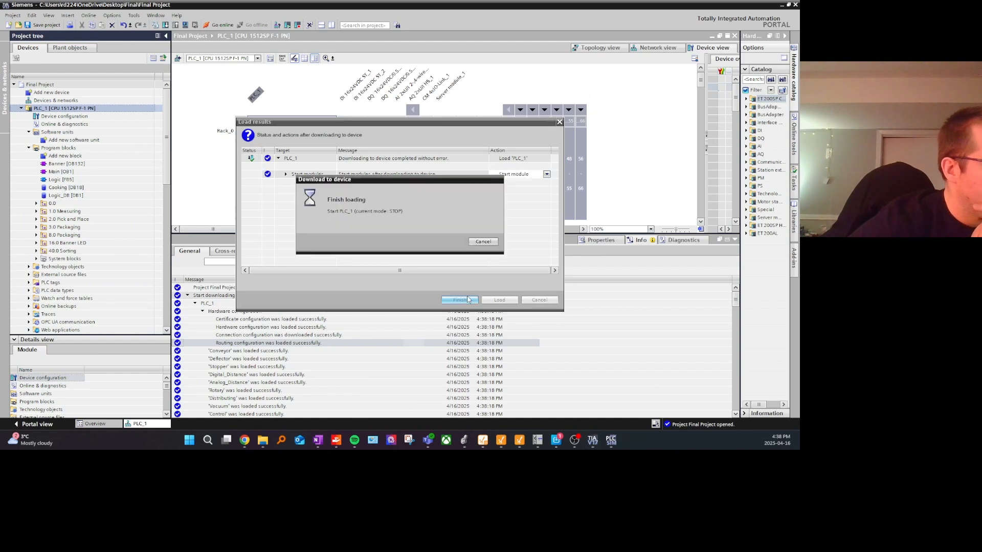
Step: Open the Main [OB1] block with online monitoring and enlarge its network editor area
{"action": "left_click", "coordinate": [71, 173]}
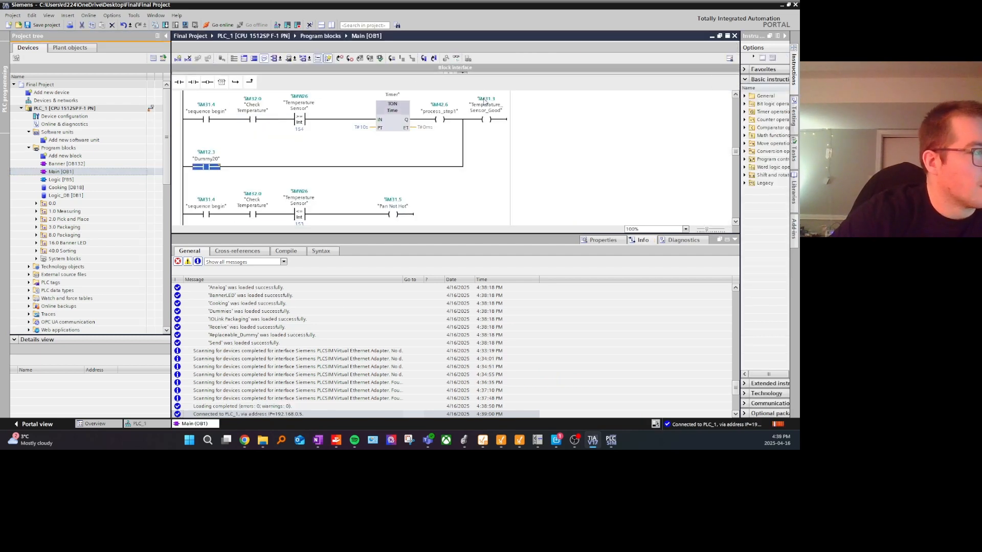
{"action": "left_click_drag", "start_coordinate": [445, 233], "coordinate": [443, 309]}
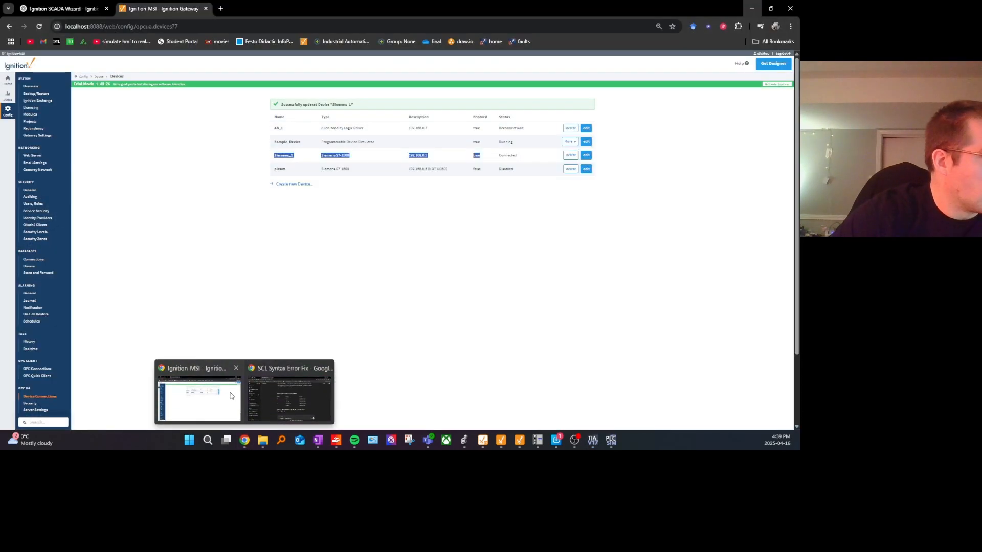
Step: Bring the Final_Project Perspective session's browser window onto this screen and maximize it
{"action": "left_click", "coordinate": [276, 402]}
{"action": "left_click", "coordinate": [77, 8]}
{"action": "left_click", "coordinate": [146, 4]}
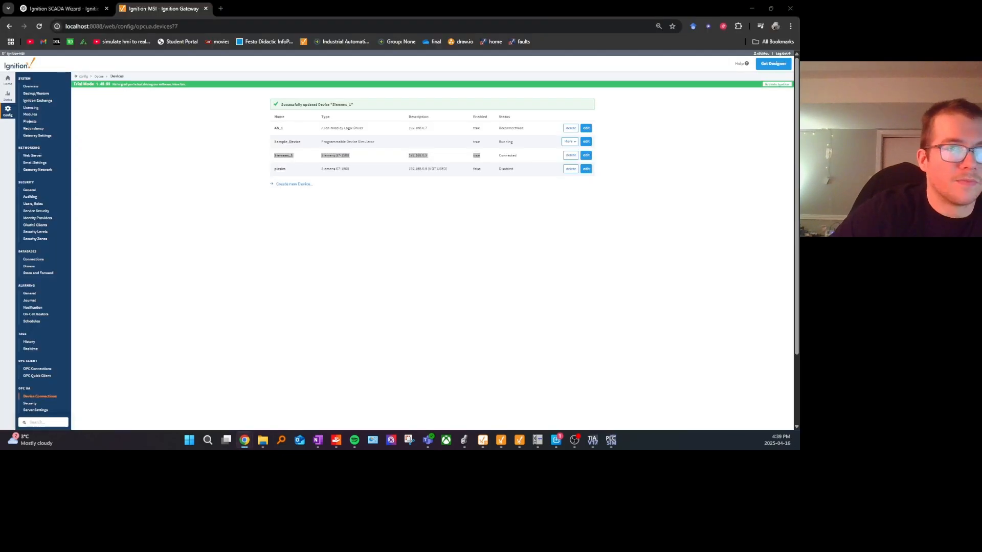
{"action": "left_click_drag", "start_coordinate": [0, 57], "coordinate": [170, 57]}
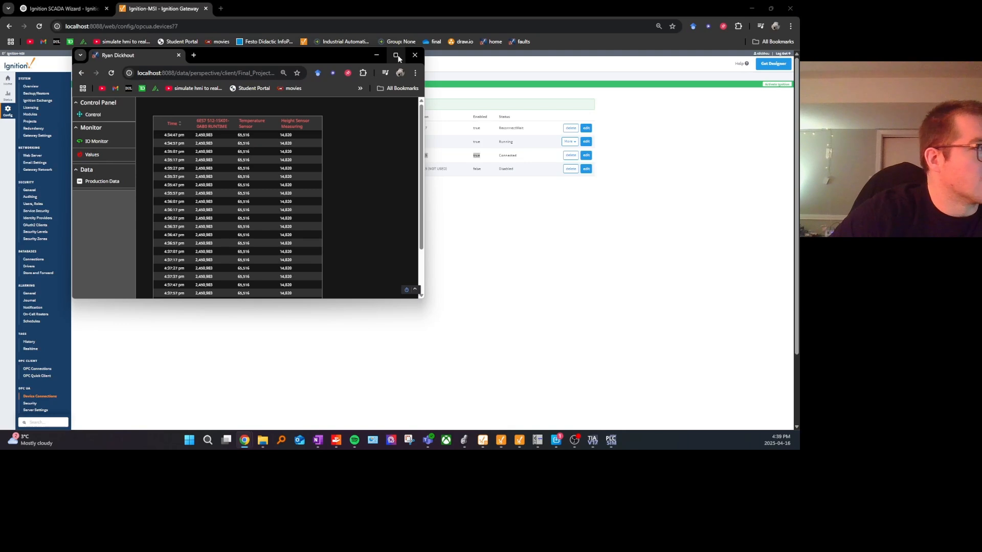
{"action": "left_click", "coordinate": [397, 55]}
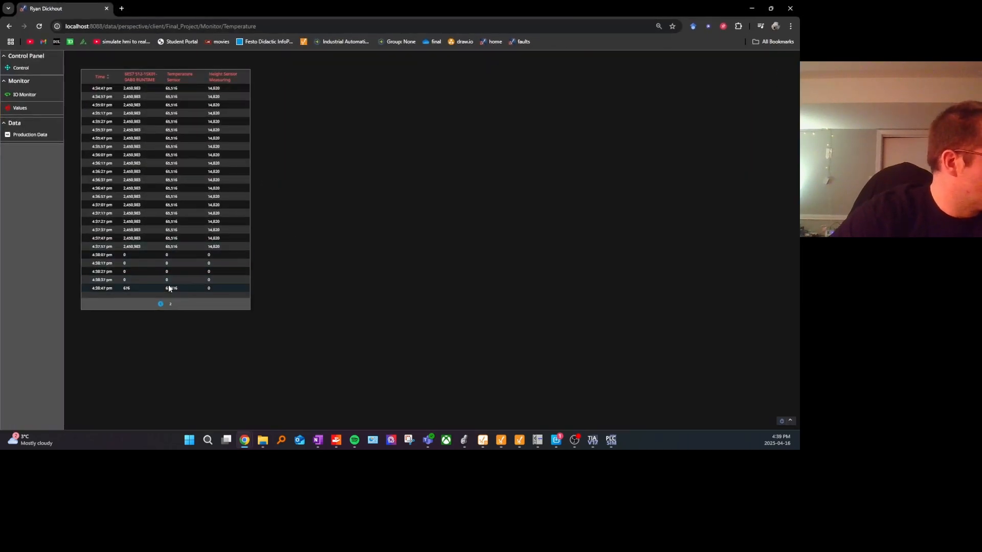
Step: Sort the monitored values table by time with the newest entries first and examine the latest runtime readings
{"action": "left_click", "coordinate": [108, 77]}
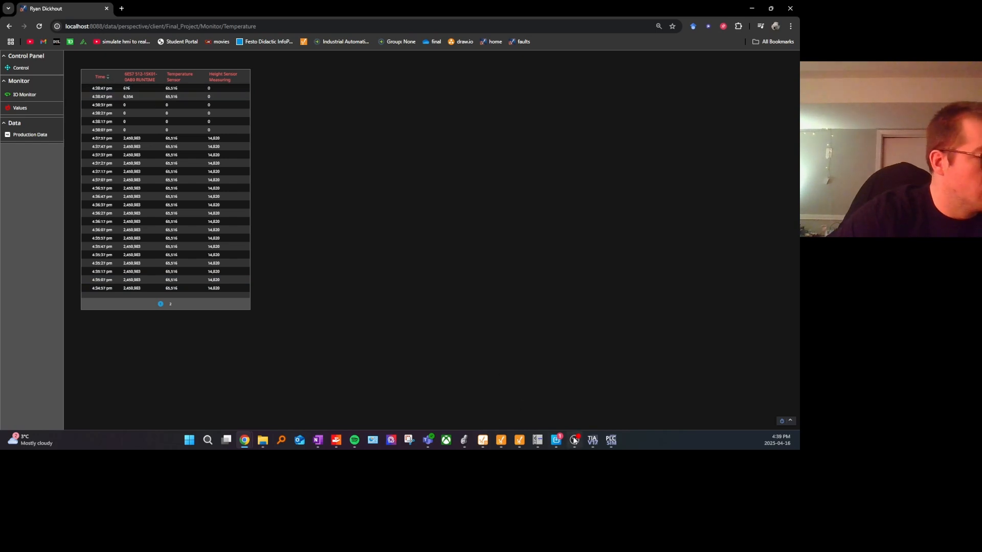
{"action": "left_click", "coordinate": [125, 89]}
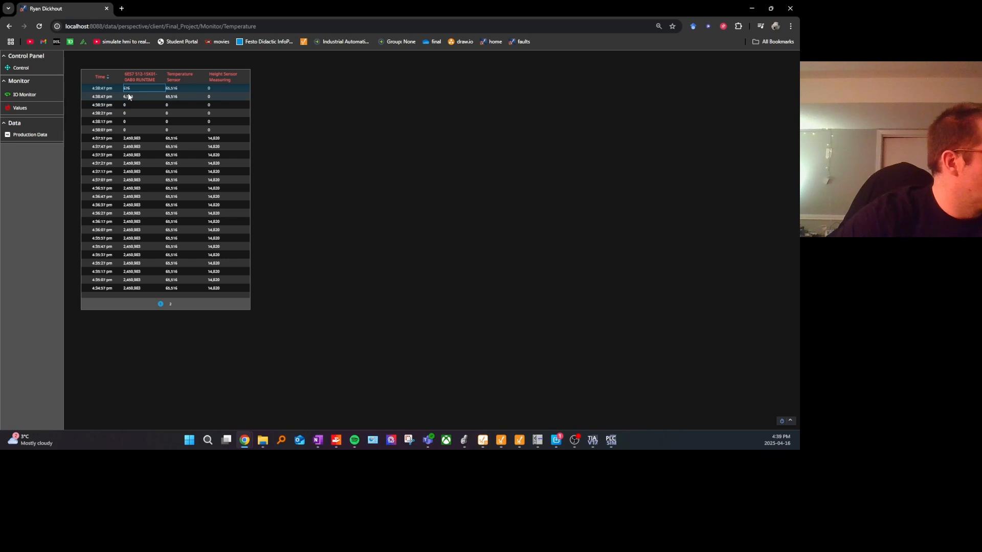
{"action": "left_click", "coordinate": [129, 97]}
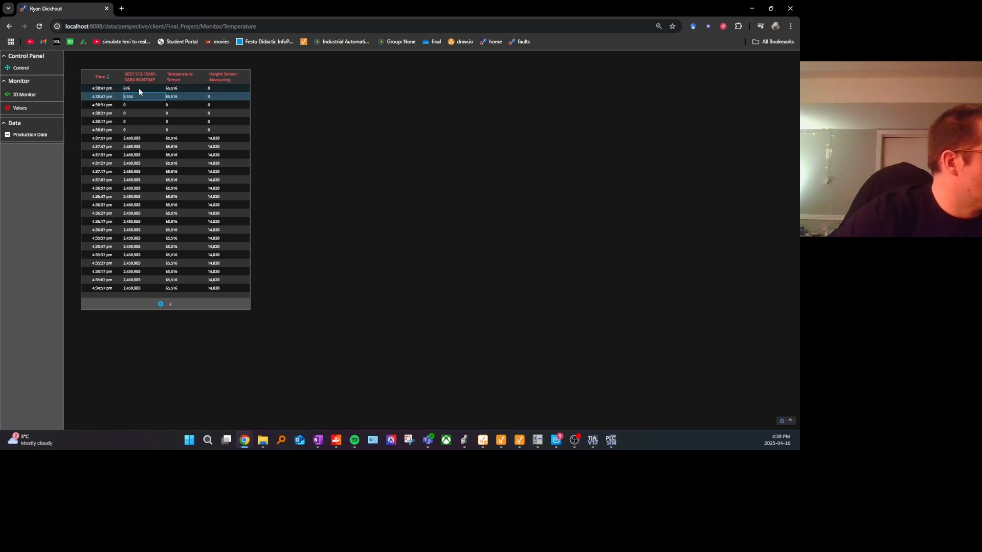
{"action": "left_click", "coordinate": [108, 78]}
{"action": "left_click", "coordinate": [108, 77]}
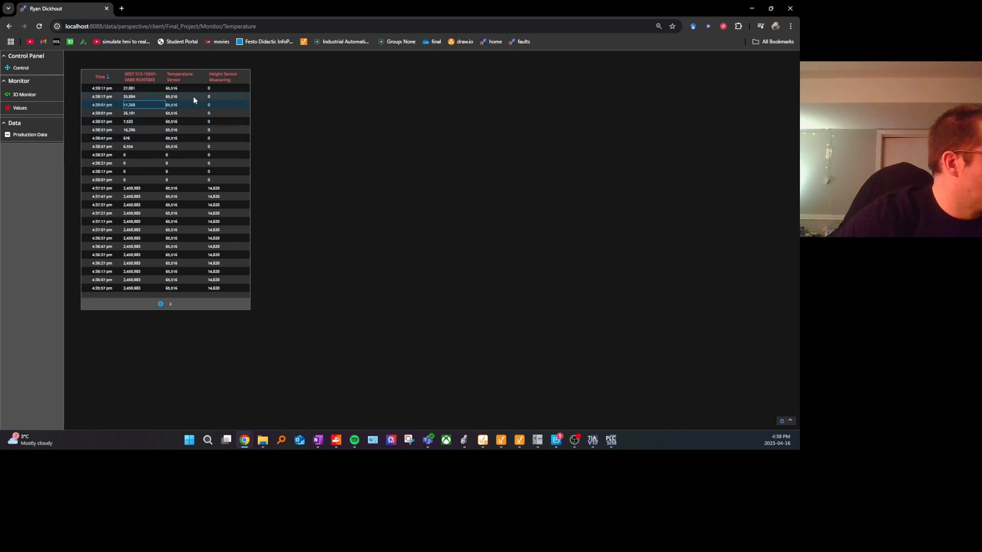
Step: Switch to TIA Portal and examine the running Ignition Timer in Network 6 of Main [OB1]
{"action": "left_click", "coordinate": [610, 441]}
{"action": "left_click", "coordinate": [592, 441]}
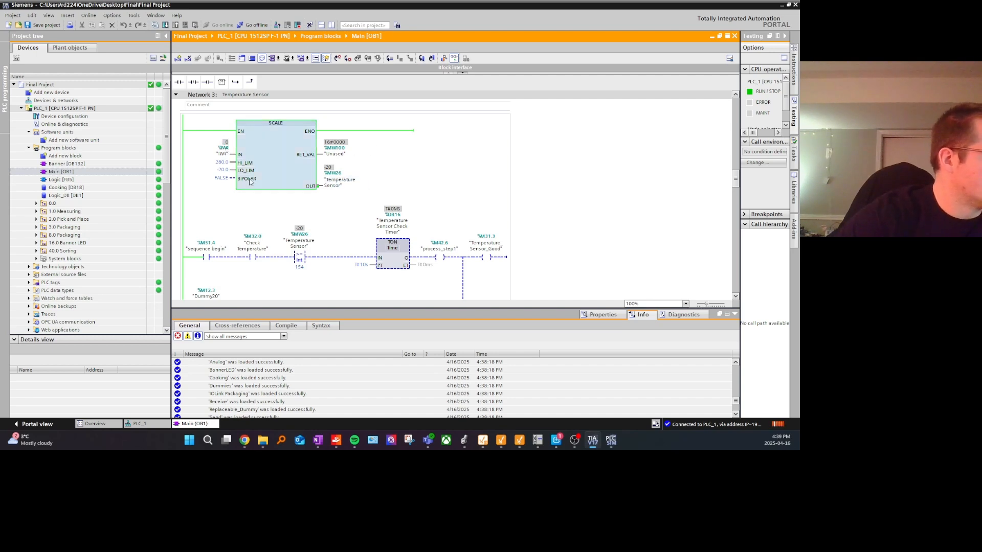
{"action": "left_click", "coordinate": [592, 441]}
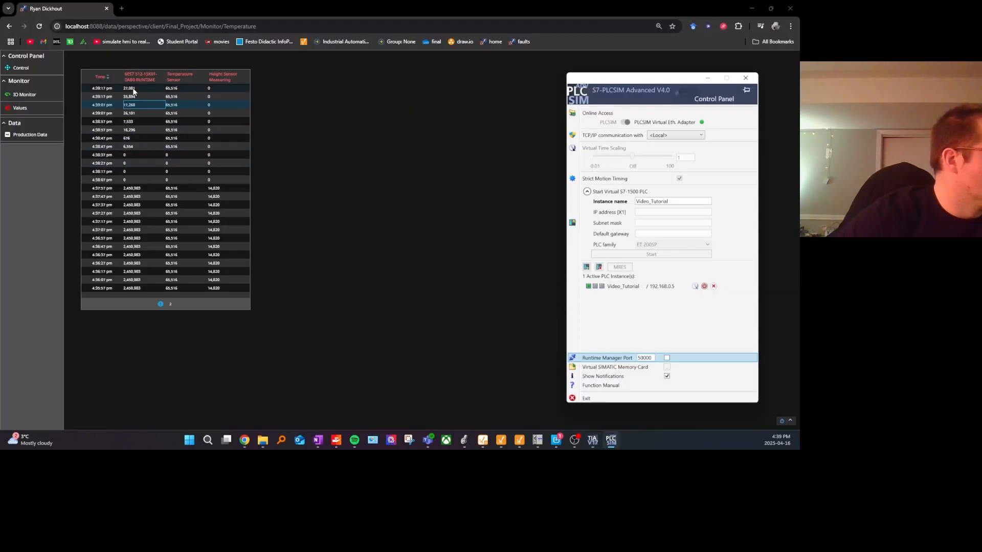
{"action": "left_click", "coordinate": [592, 441]}
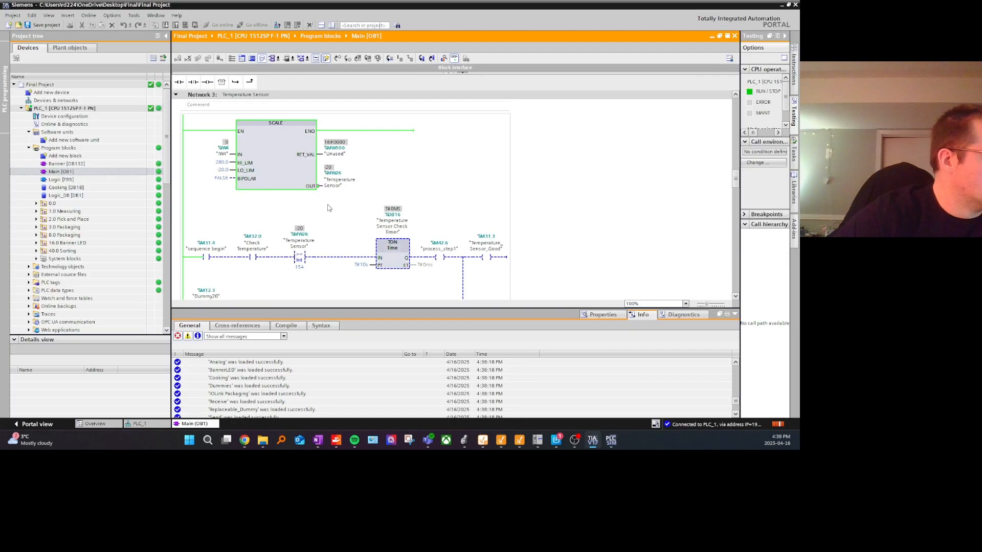
{"action": "scroll", "coordinate": [391, 179], "scroll_direction": "down", "scroll_amount": 10}
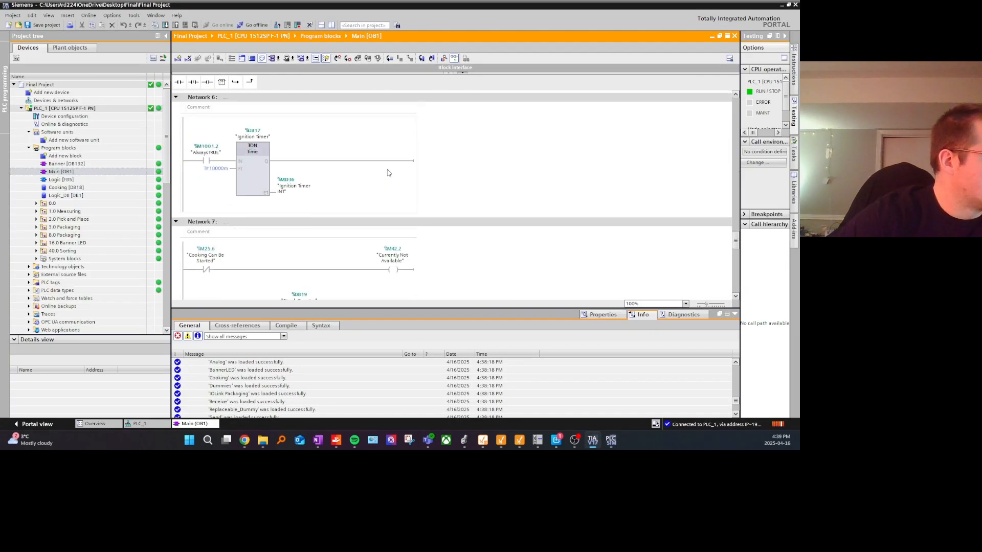
{"action": "left_click", "coordinate": [251, 174]}
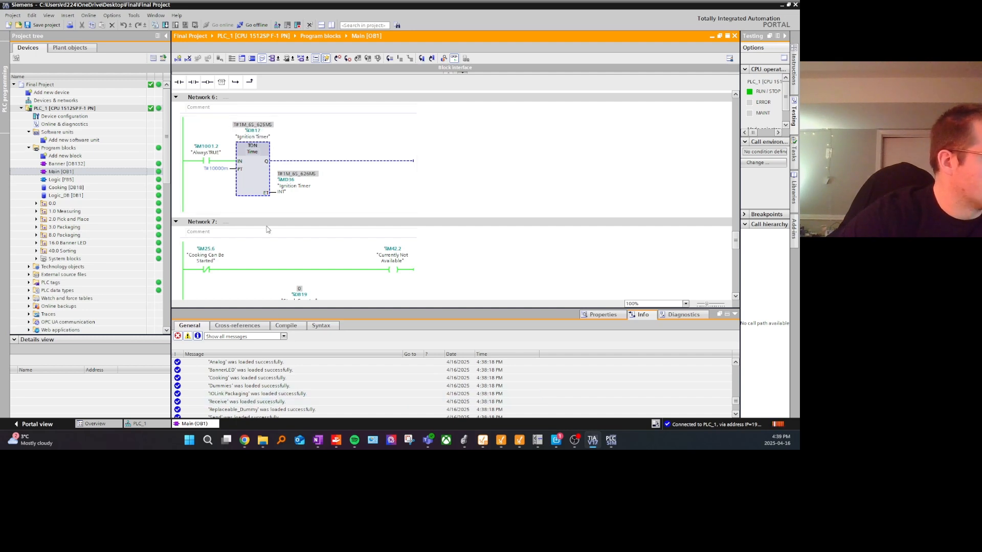
{"action": "scroll", "coordinate": [290, 174], "scroll_direction": "down", "scroll_amount": 2}
{"action": "scroll", "coordinate": [290, 173], "scroll_direction": "up", "scroll_amount": 2}
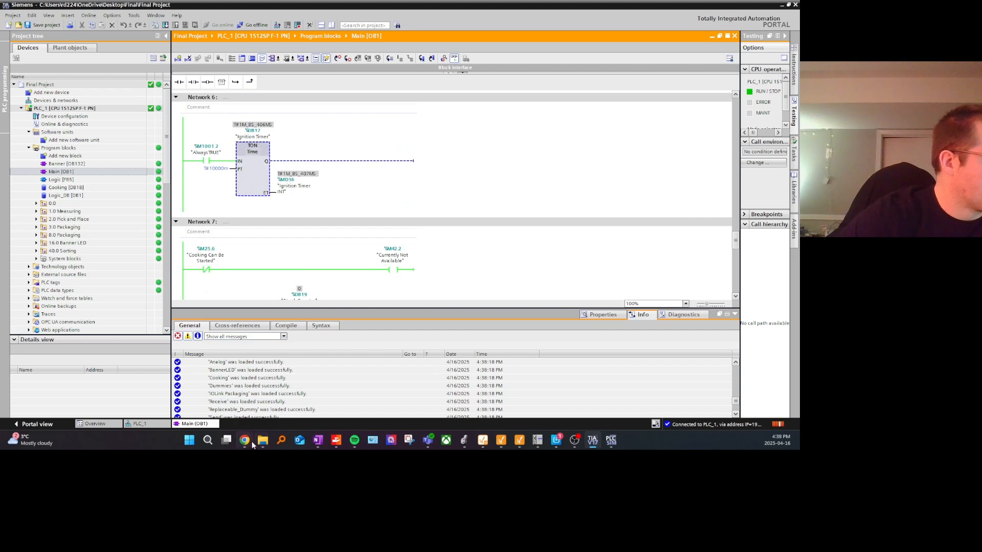
Step: Return to the Perspective session and compare its logged runtime values with the timer in TIA Portal
{"action": "mouse_move", "coordinate": [251, 440]}
{"action": "left_click", "coordinate": [317, 388]}
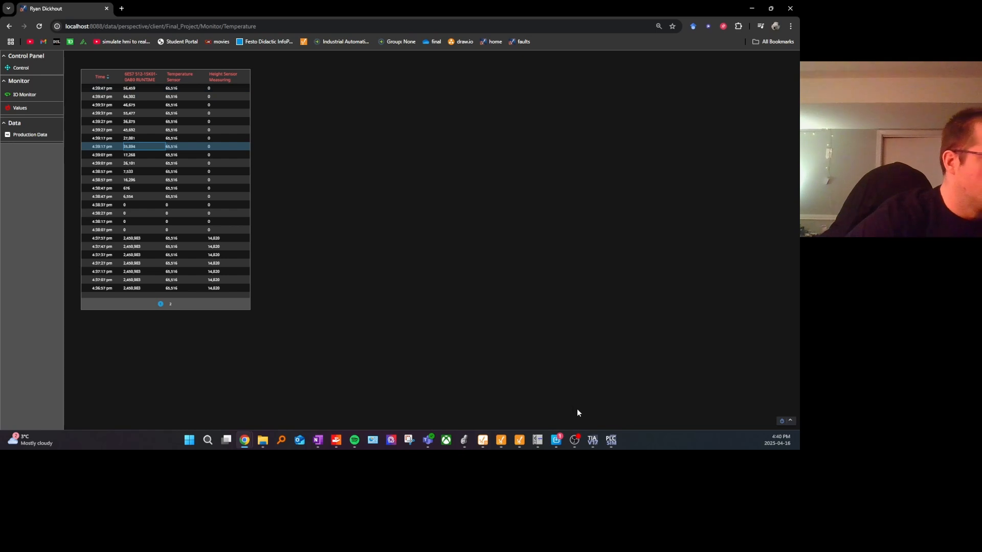
{"action": "left_click", "coordinate": [593, 441]}
{"action": "left_click", "coordinate": [592, 440]}
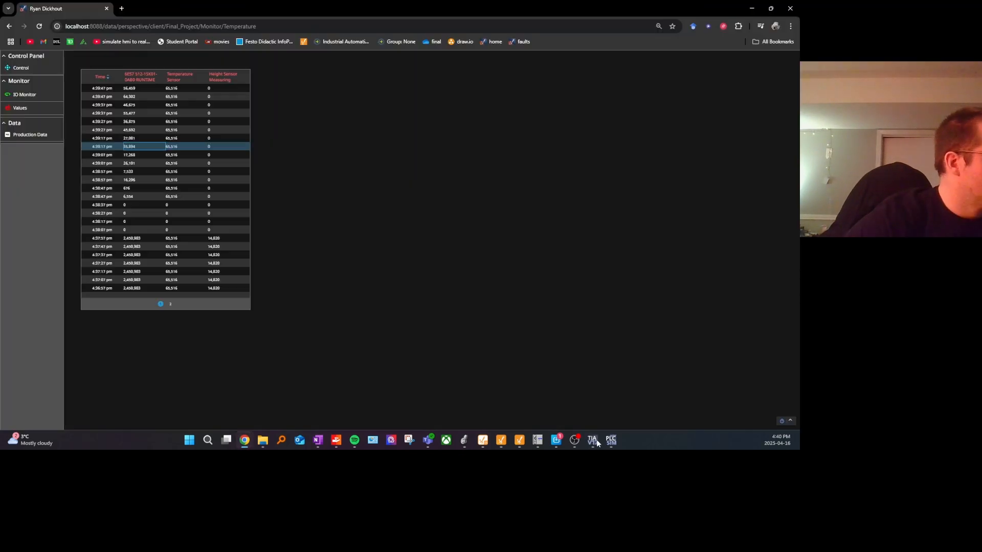
Step: Open the session's IO Monitor page and examine the inputs and outputs of the CPU 1512SP F-1 PN
{"action": "left_click", "coordinate": [43, 95]}
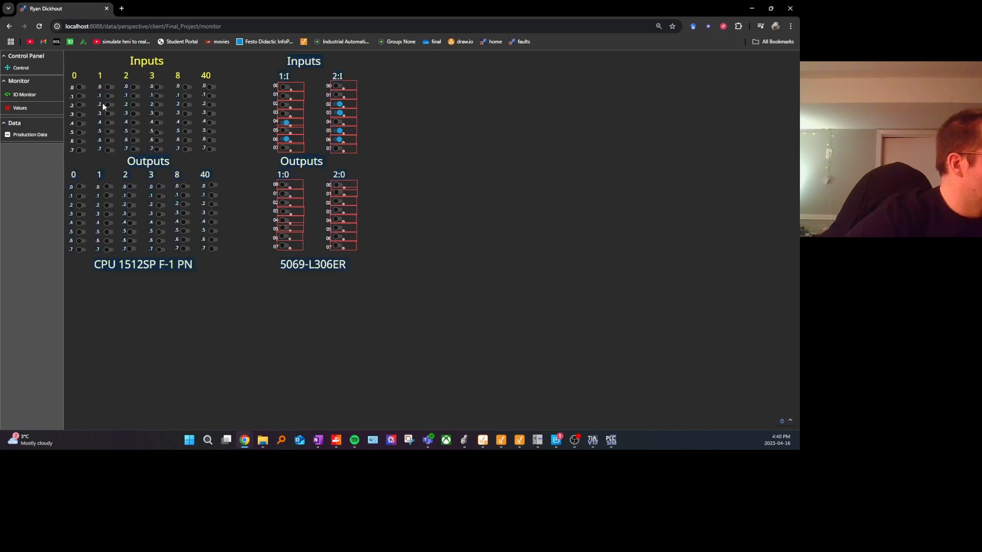
{"action": "triple_click", "coordinate": [204, 264]}
{"action": "left_click", "coordinate": [68, 78]}
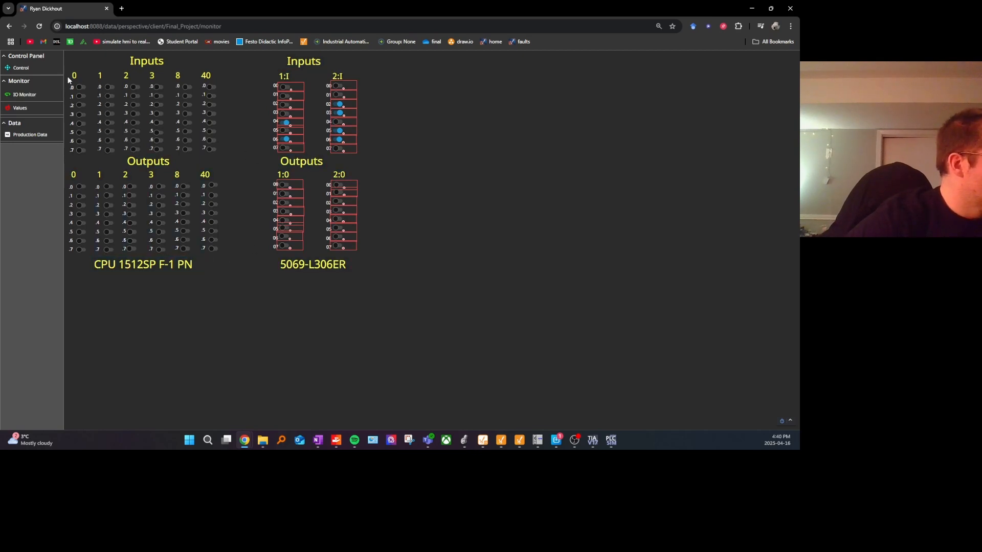
Step: Reduce the TIA Portal window to part of the screen and show Network 5, Packaging Step Mode, in Main [OB1]
{"action": "left_click", "coordinate": [593, 441]}
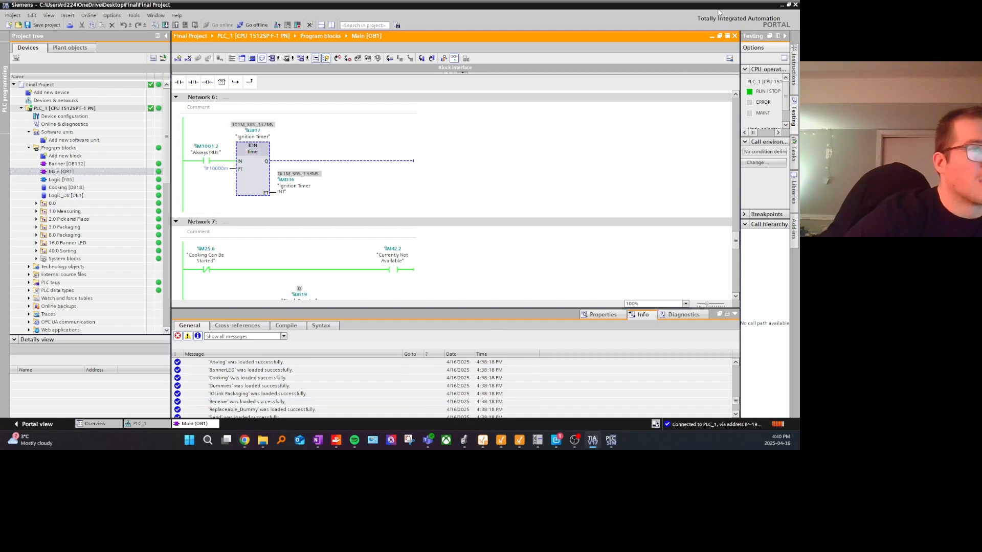
{"action": "double_click", "coordinate": [440, 6]}
{"action": "left_click_drag", "start_coordinate": [441, 40], "coordinate": [270, 19]}
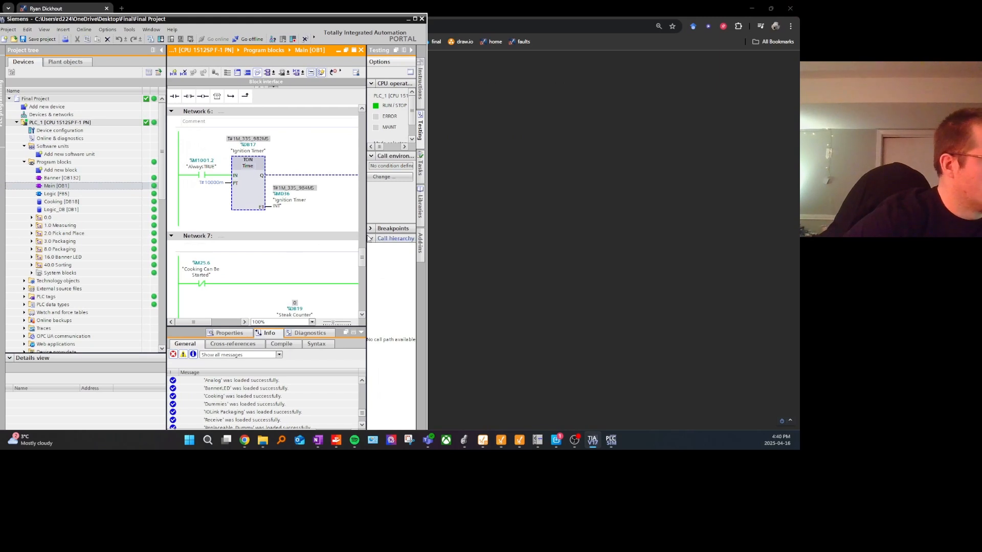
{"action": "left_click", "coordinate": [434, 215]}
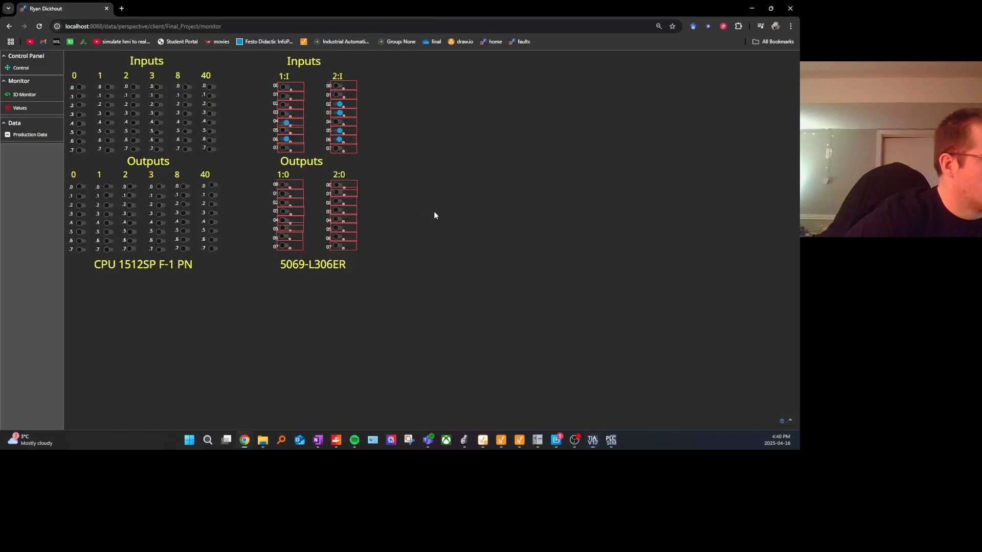
{"action": "left_click", "coordinate": [593, 440]}
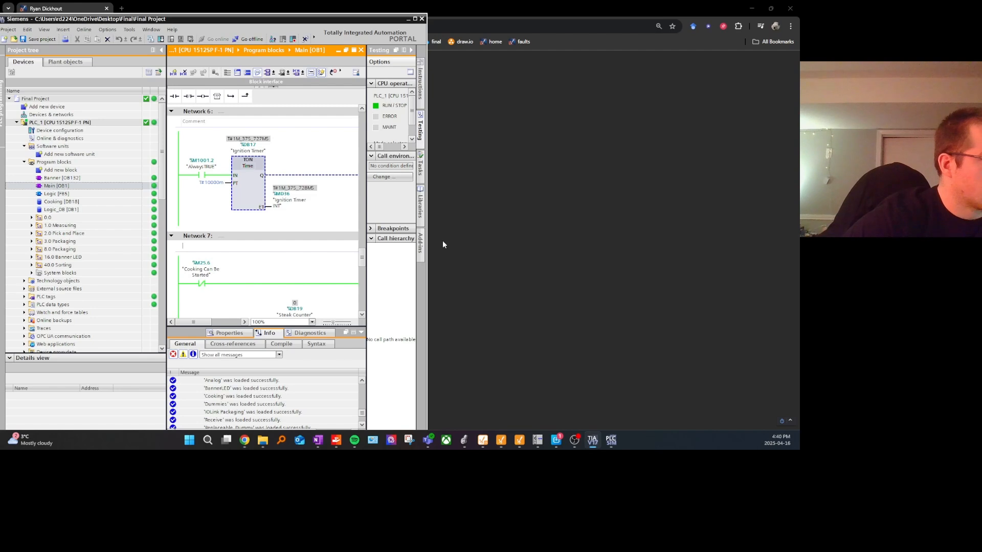
{"action": "left_click_drag", "start_coordinate": [459, 225], "coordinate": [508, 225]}
{"action": "scroll", "coordinate": [357, 219], "scroll_direction": "up", "scroll_amount": 5}
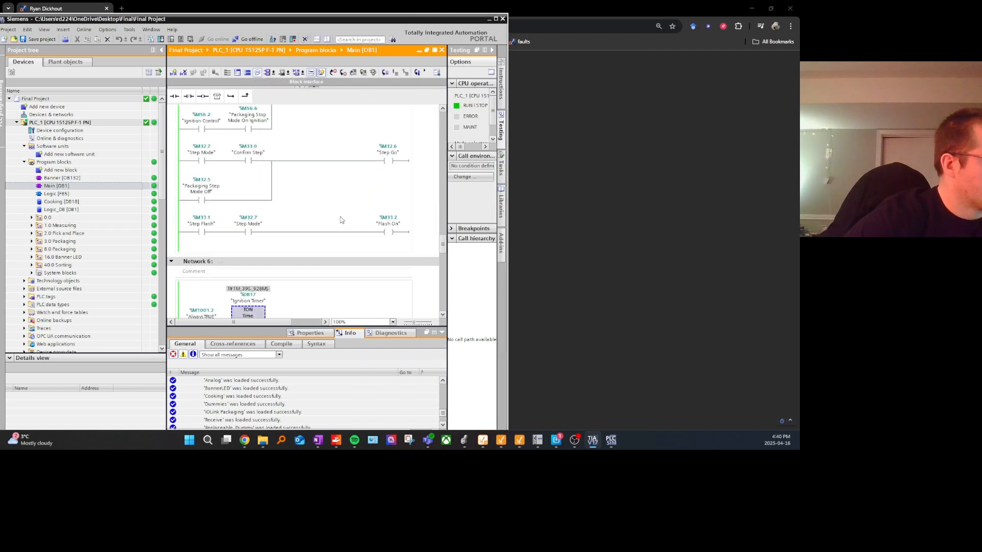
{"action": "scroll", "coordinate": [294, 210], "scroll_direction": "up", "scroll_amount": 2}
{"action": "scroll", "coordinate": [294, 210], "scroll_direction": "up", "scroll_amount": 2}
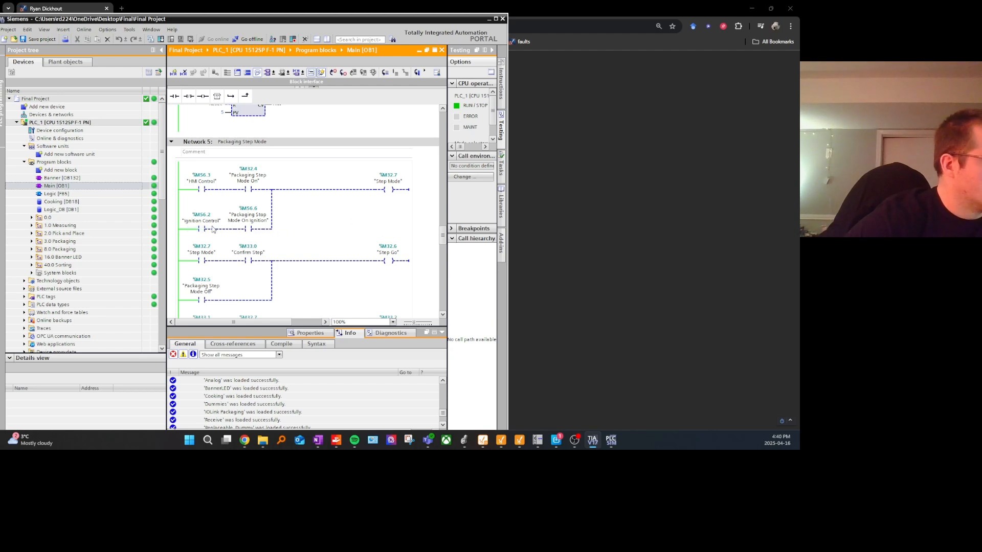
Step: Place the Perspective session window beside the TIA Portal networks and extend its height
{"action": "mouse_move", "coordinate": [244, 439]}
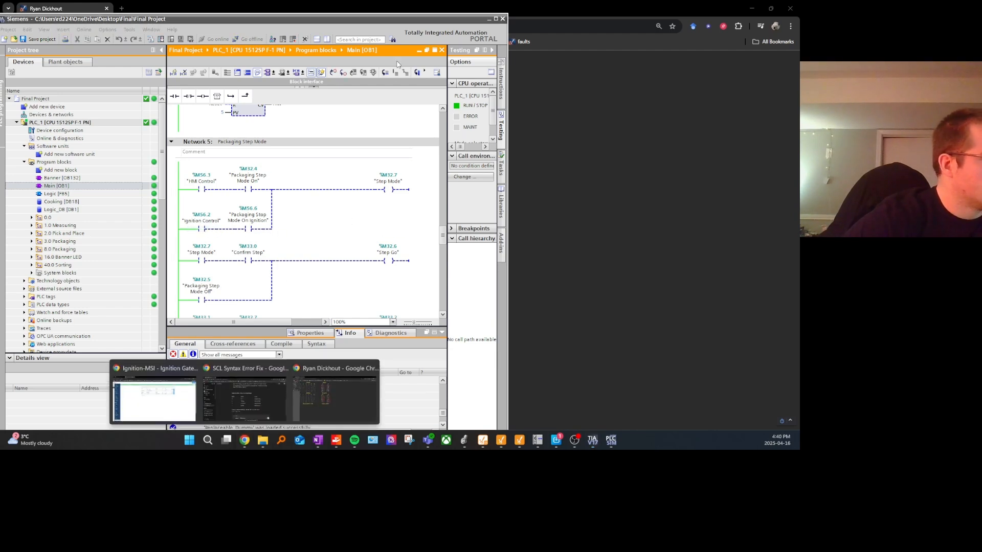
{"action": "left_click", "coordinate": [328, 381]}
{"action": "left_click_drag", "start_coordinate": [351, 4], "coordinate": [600, 22]}
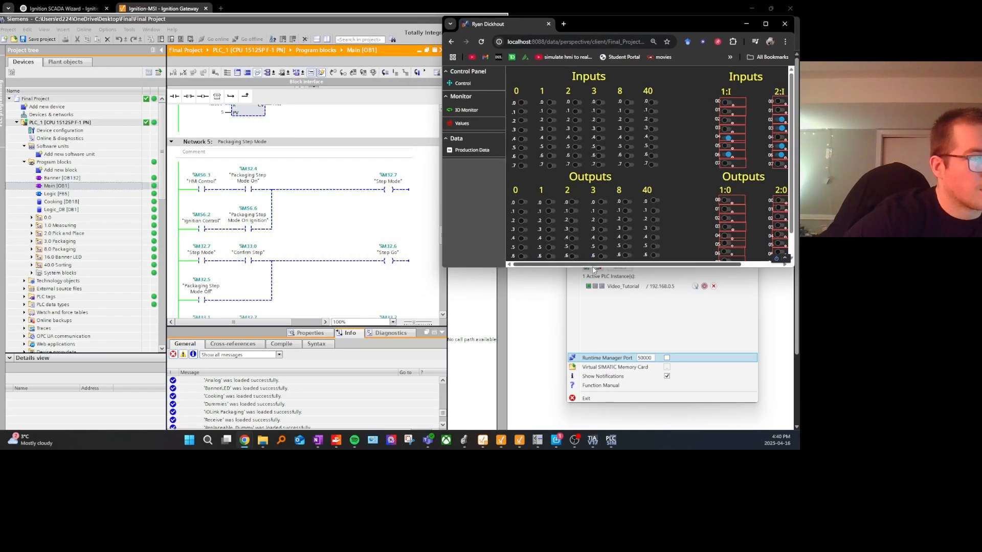
{"action": "left_click_drag", "start_coordinate": [593, 270], "coordinate": [604, 428]}
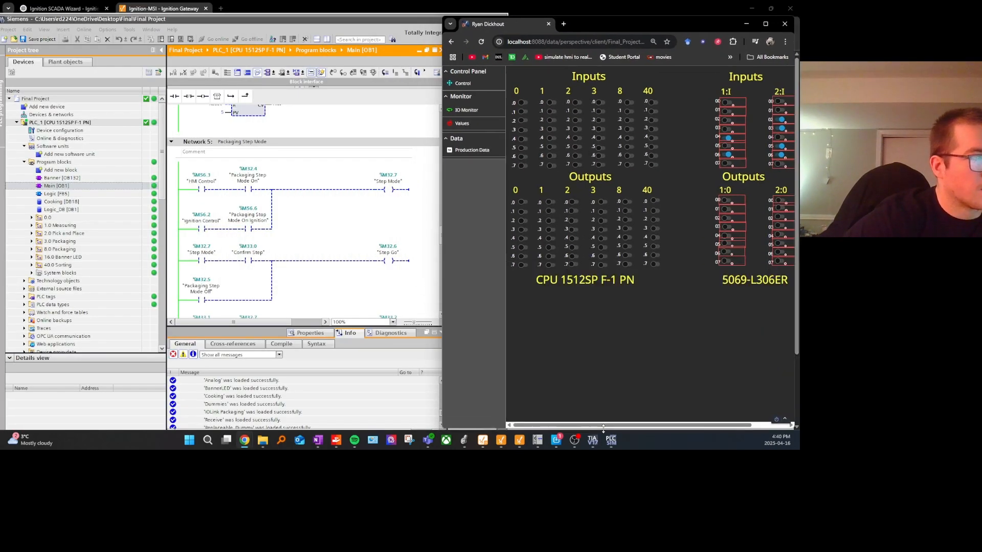
Step: Open the session's Control page and widen and reposition its window to show the HMI Control and Ignition Control buttons beside Network 5
{"action": "left_click", "coordinate": [478, 124]}
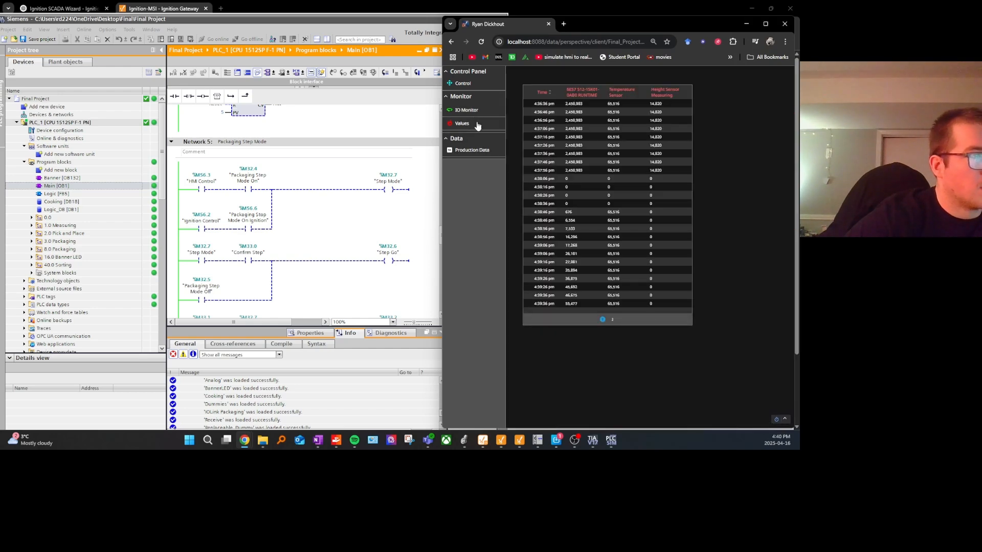
{"action": "left_click", "coordinate": [481, 113]}
{"action": "left_click", "coordinate": [482, 85]}
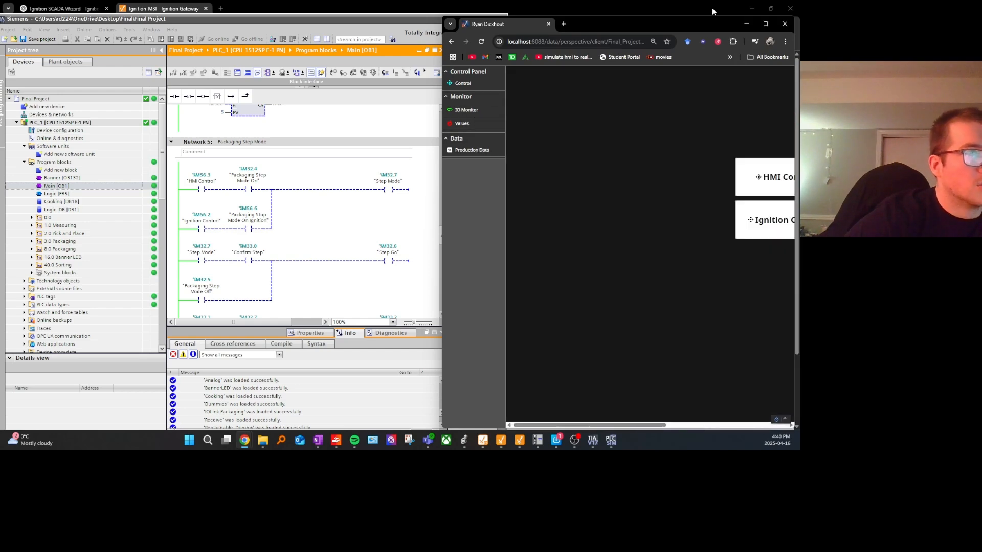
{"action": "left_click_drag", "start_coordinate": [705, 28], "coordinate": [589, 33]}
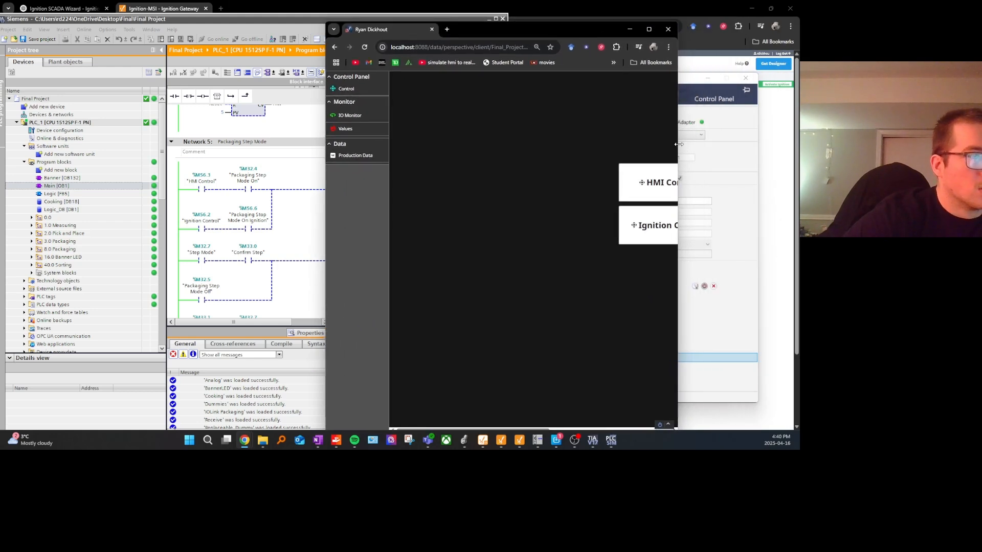
{"action": "left_click_drag", "start_coordinate": [679, 144], "coordinate": [771, 146]}
{"action": "left_click_drag", "start_coordinate": [664, 36], "coordinate": [643, 31]}
{"action": "scroll", "coordinate": [600, 280], "scroll_direction": "right", "scroll_amount": 3}
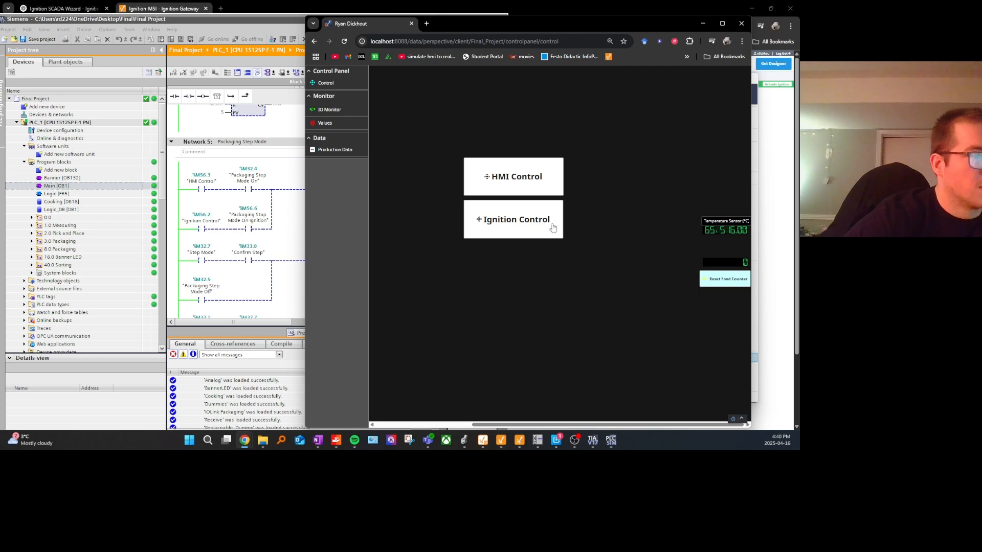
Step: Toggle Ignition Control, HMI Control and Ignition Control again while watching their contacts in Network 5
{"action": "left_click", "coordinate": [512, 221]}
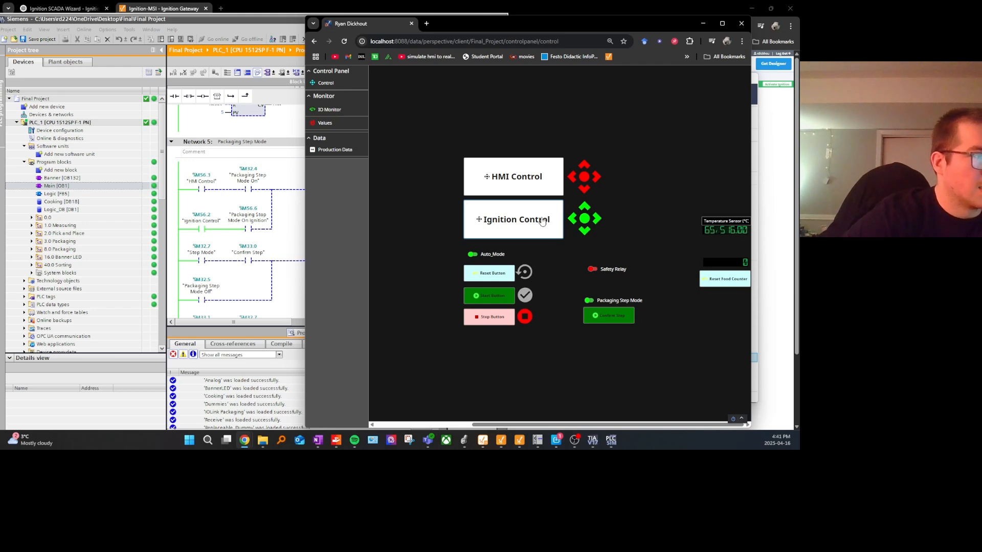
{"action": "left_click", "coordinate": [538, 183]}
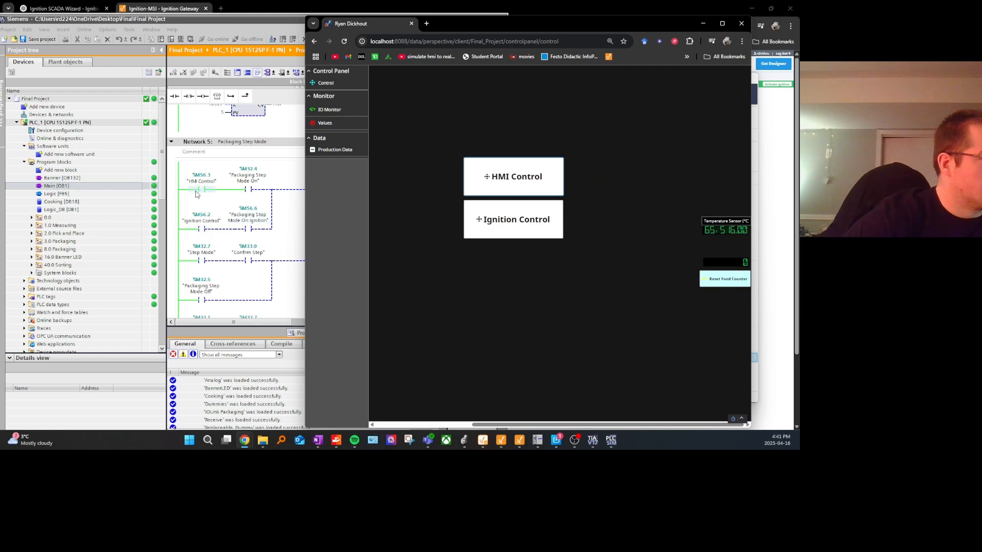
{"action": "left_click", "coordinate": [513, 225]}
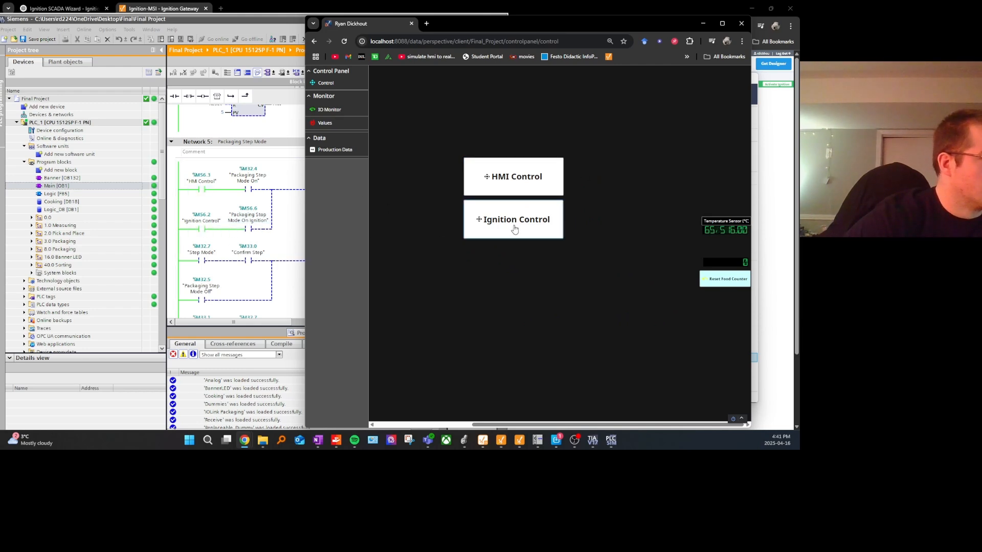